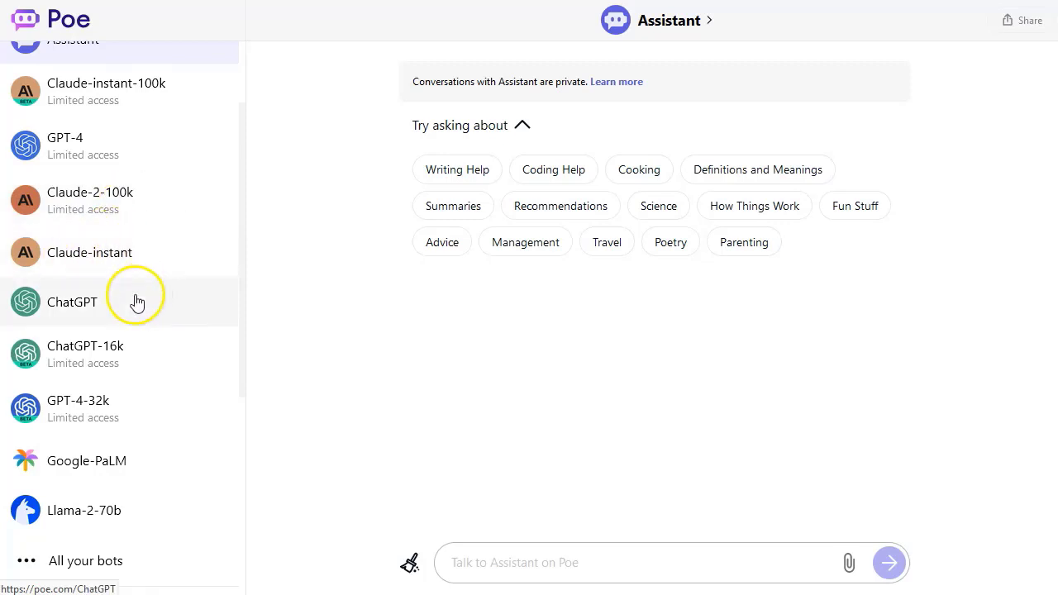
- Look through the list of chatbots available in Poe
{"action": "scroll", "coordinate": [133, 304], "scroll_direction": "down", "scroll_amount": 3}
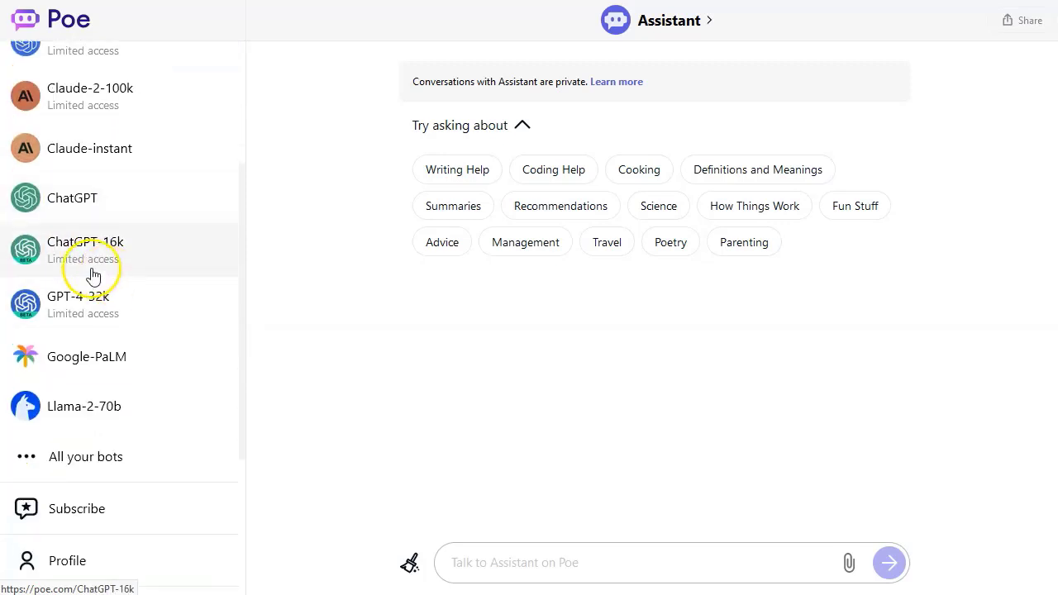
{"action": "scroll", "coordinate": [141, 295], "scroll_direction": "up", "scroll_amount": 1}
{"action": "scroll", "coordinate": [148, 295], "scroll_direction": "up", "scroll_amount": 3}
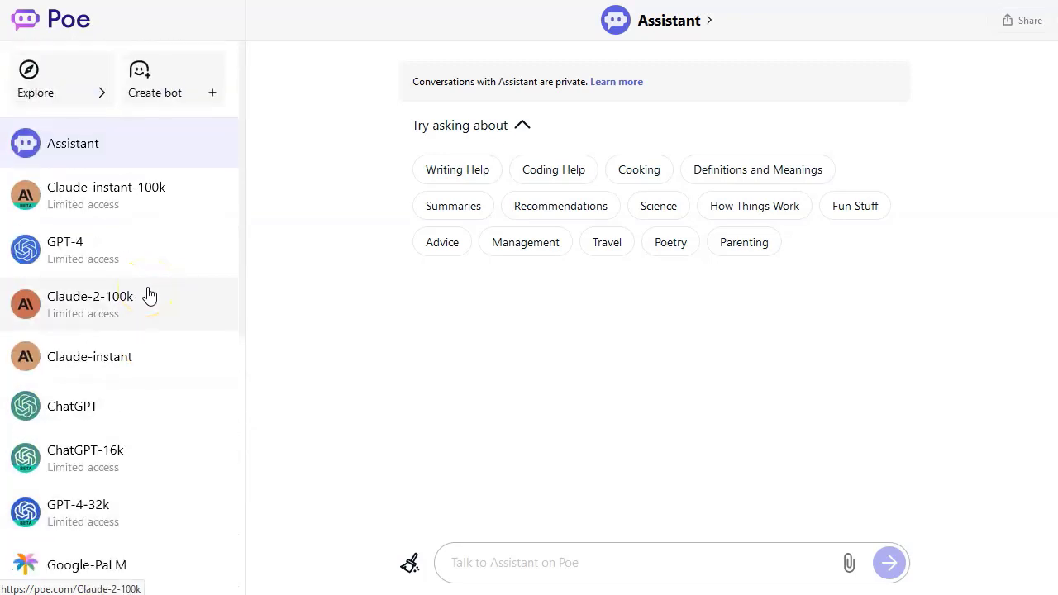
{"action": "scroll", "coordinate": [149, 295], "scroll_direction": "down", "scroll_amount": 1}
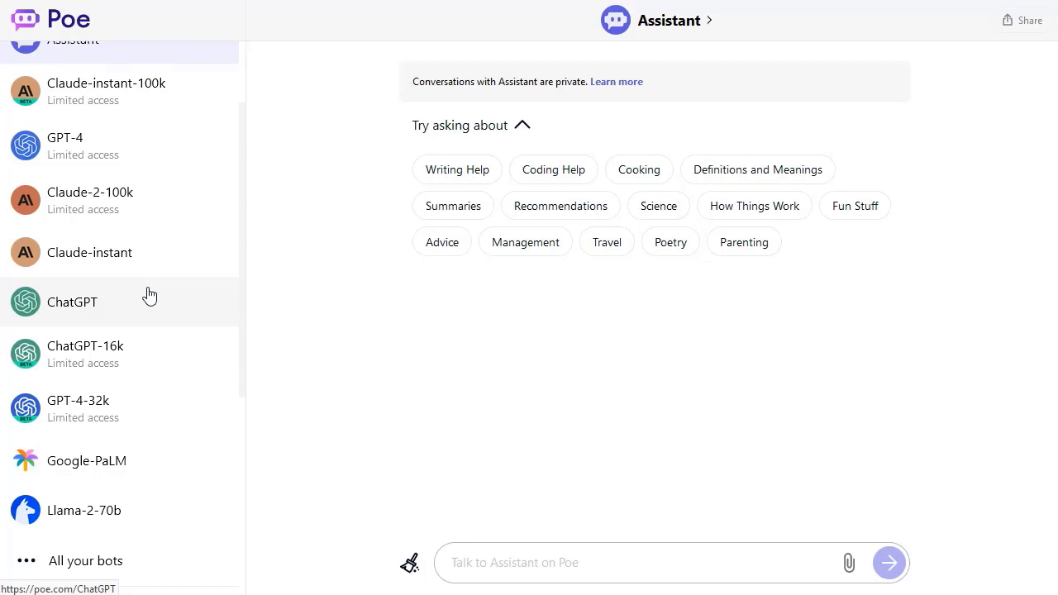
{"action": "scroll", "coordinate": [214, 256], "scroll_direction": "up", "scroll_amount": 1}
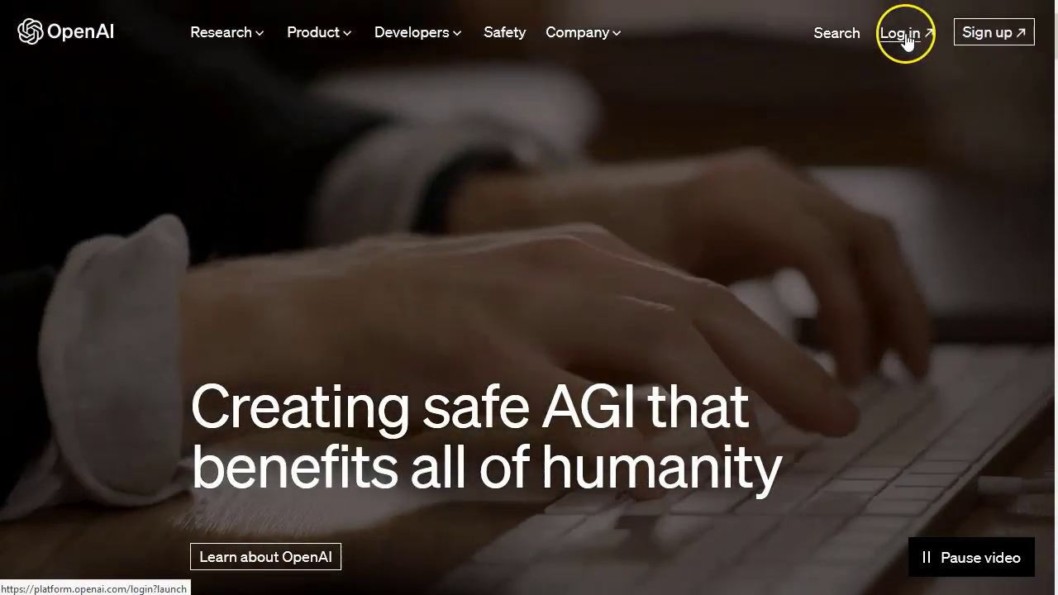
- Switch to the OpenAI website, log in to the account and open ChatGPT
{"action": "left_click", "coordinate": [913, 34]}
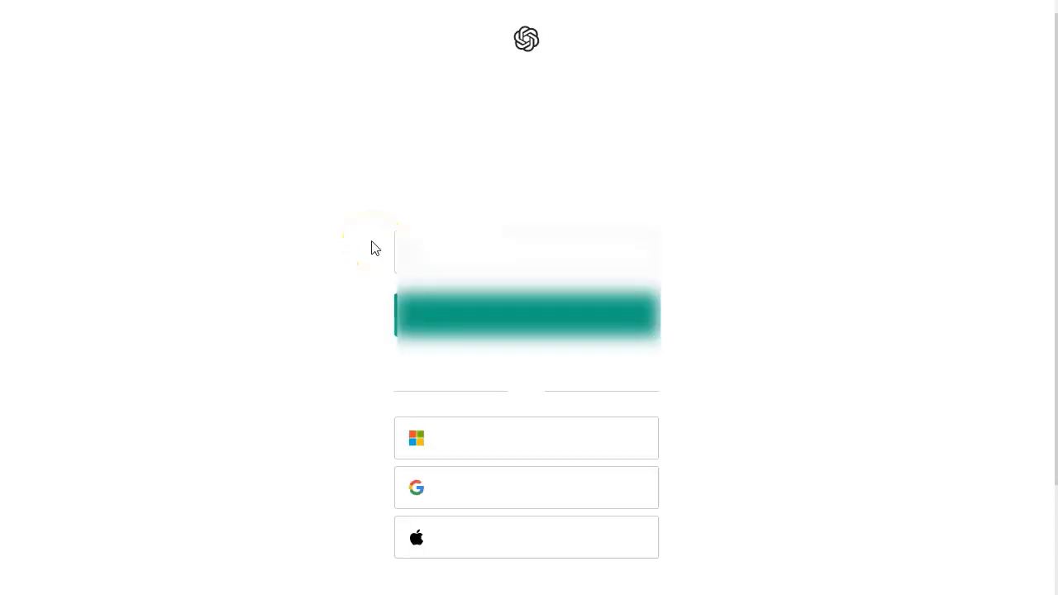
{"action": "left_click", "coordinate": [417, 318]}
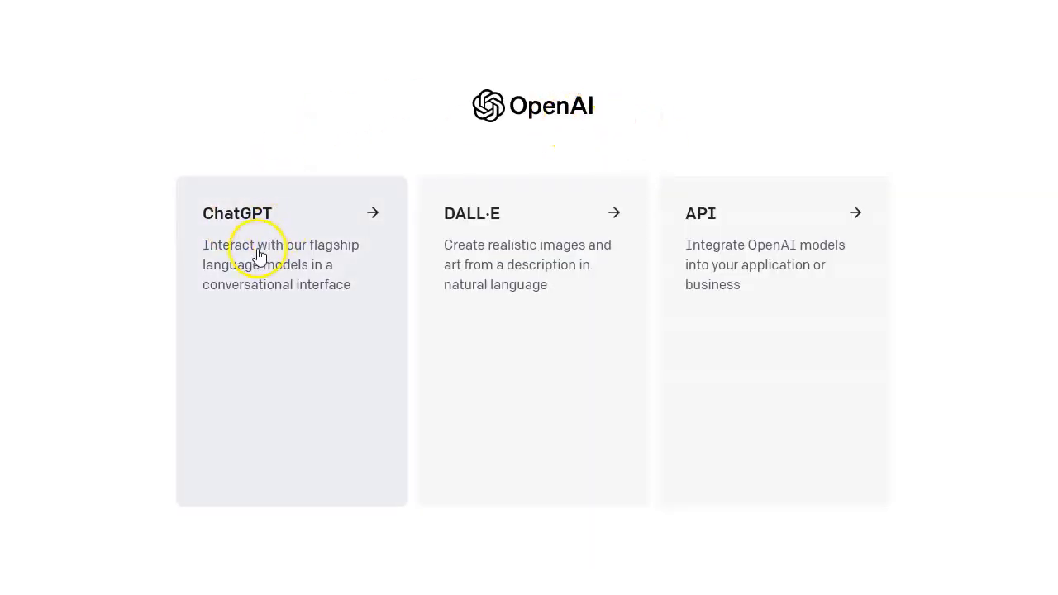
{"action": "left_click", "coordinate": [304, 267]}
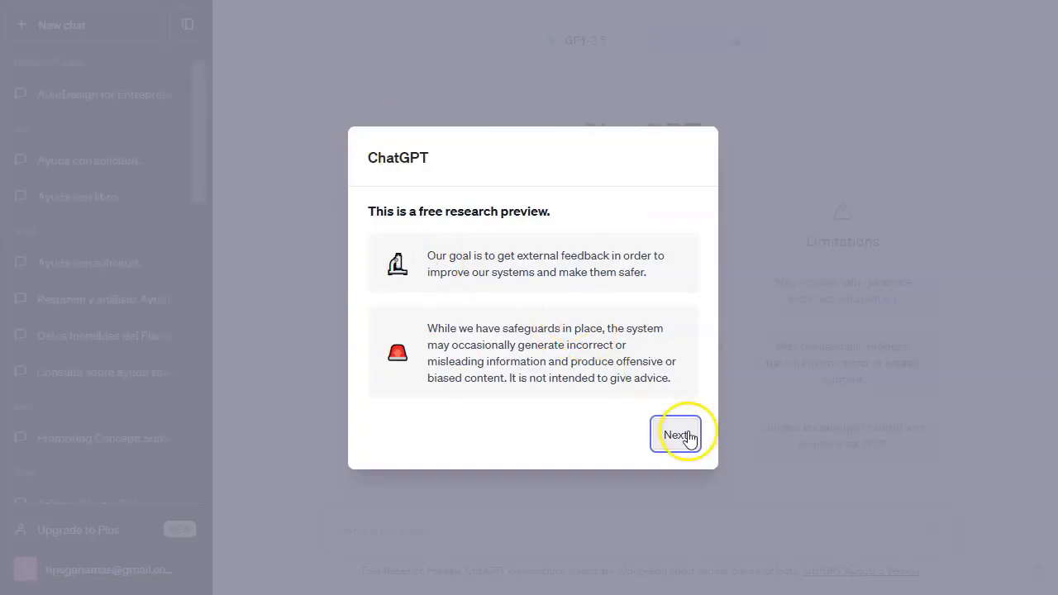
- Go through ChatGPT's introductory notices on the research preview, data collection and feedback, and close them
{"action": "left_click", "coordinate": [680, 435]}
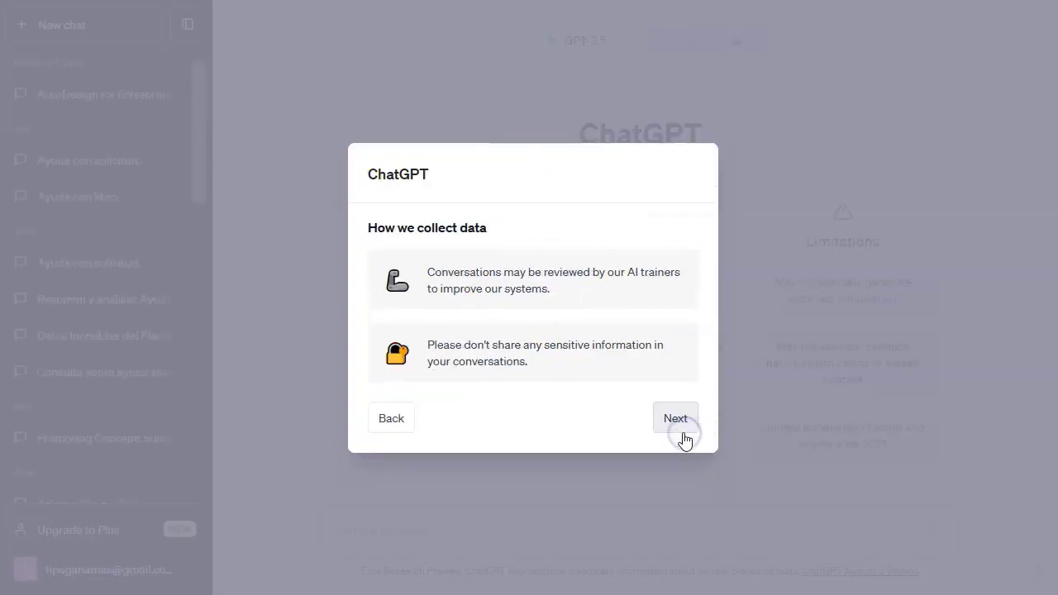
{"action": "left_click", "coordinate": [673, 413]}
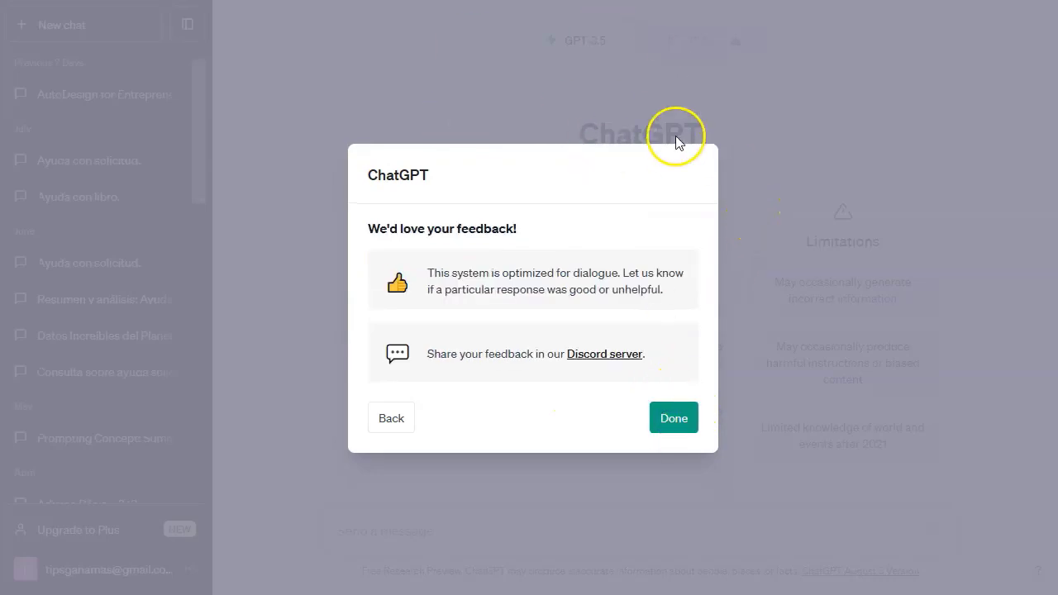
{"action": "left_click", "coordinate": [674, 415]}
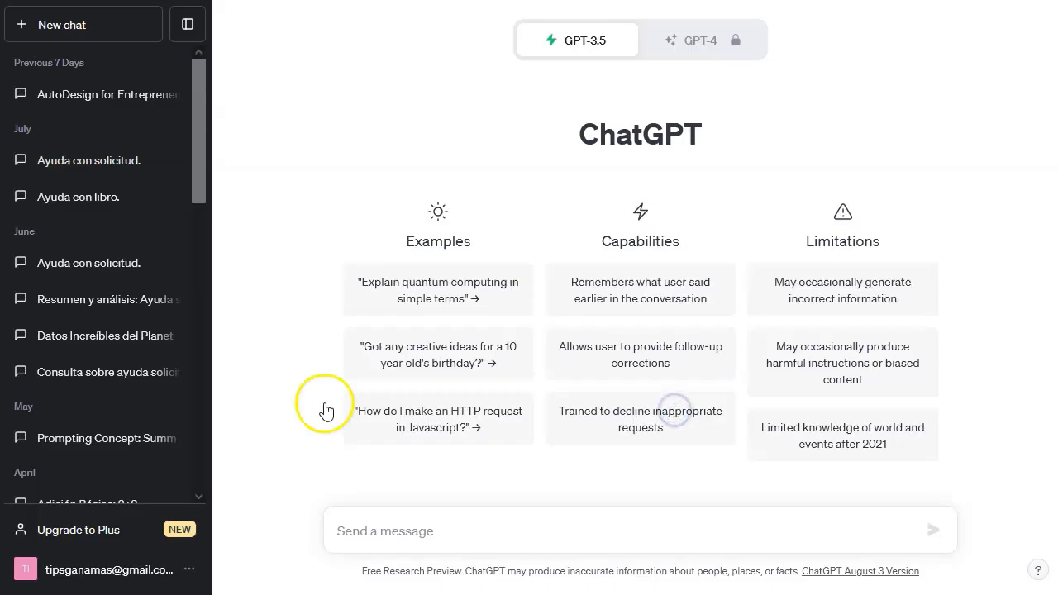
{"action": "mouse_move", "coordinate": [615, 46]}
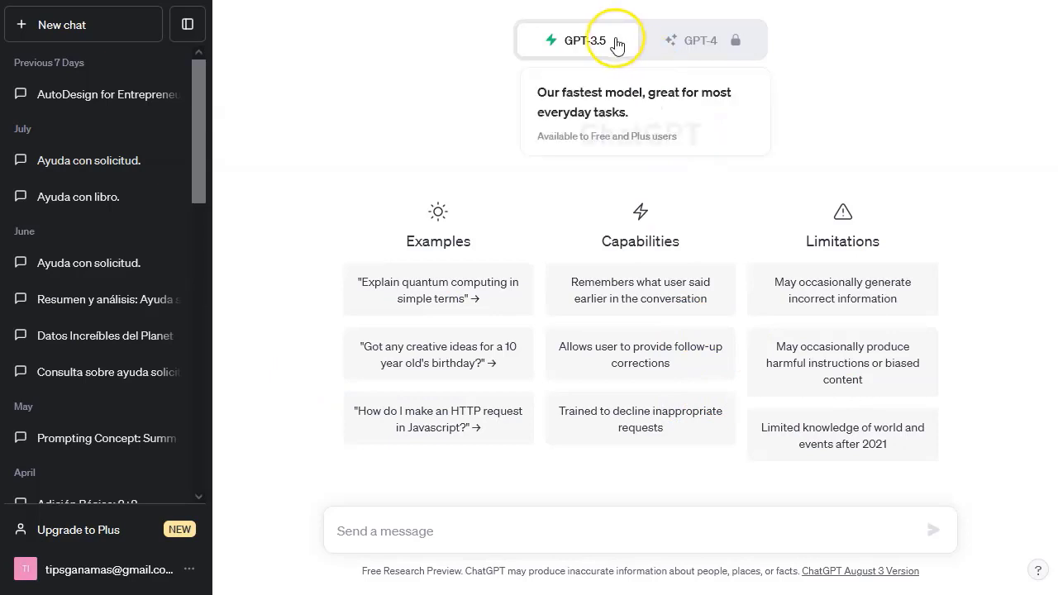
{"action": "mouse_move", "coordinate": [709, 44]}
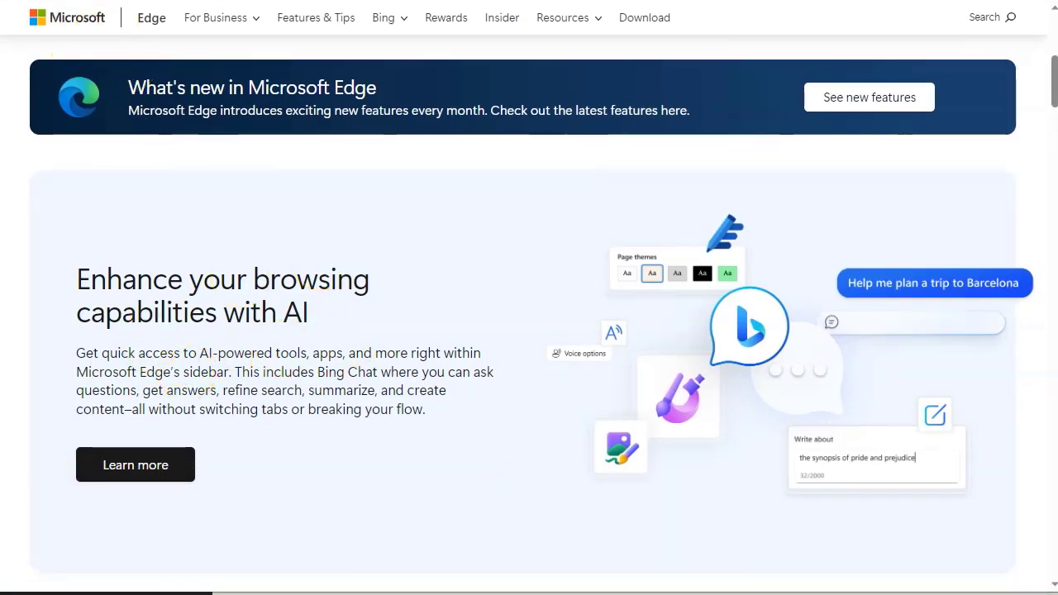
- On the Microsoft Edge website, find the new Bing section and open Bing Chat in the sidebar, ready for a message
{"action": "scroll", "coordinate": [262, 252], "scroll_direction": "up", "scroll_amount": 2}
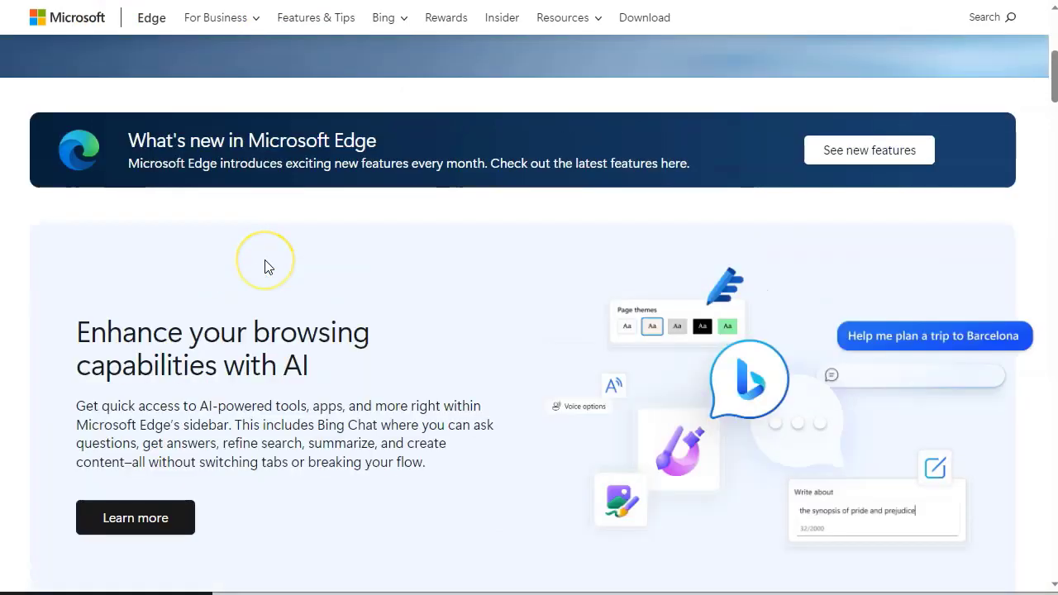
{"action": "scroll", "coordinate": [266, 262], "scroll_direction": "down", "scroll_amount": 7}
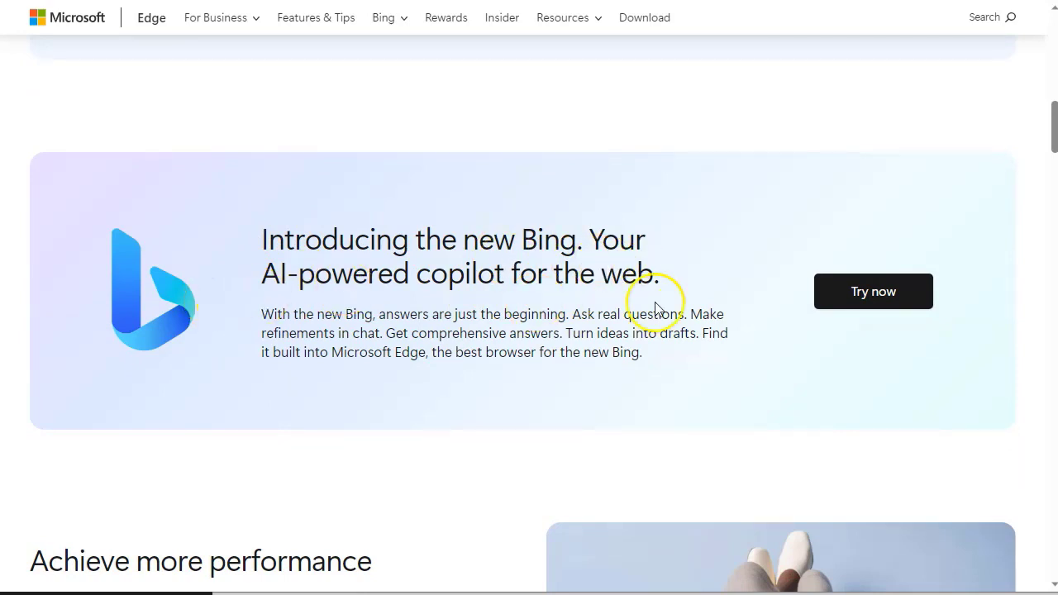
{"action": "left_click", "coordinate": [892, 299]}
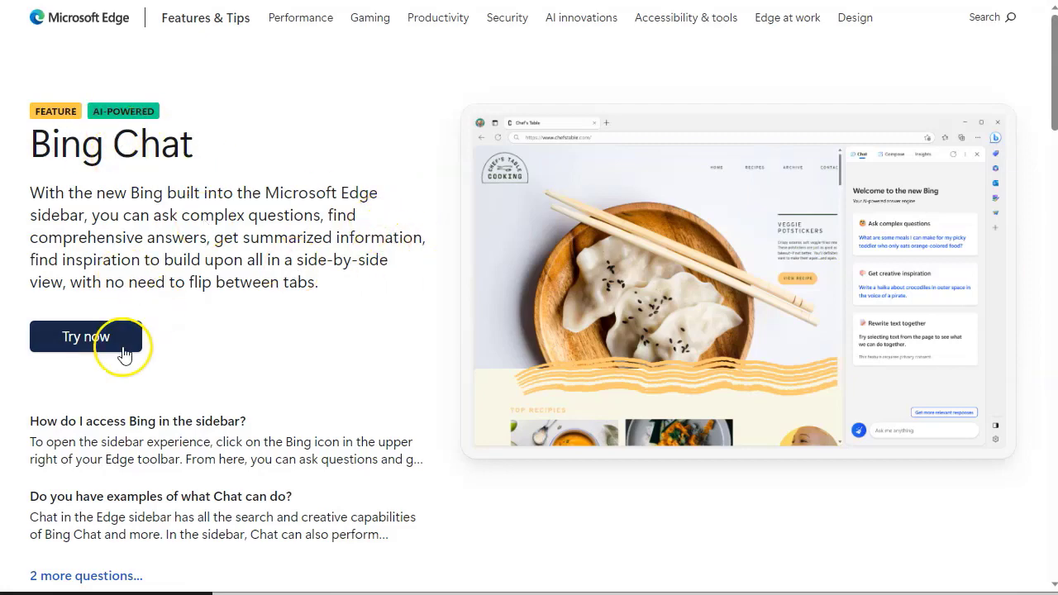
{"action": "left_click", "coordinate": [101, 337]}
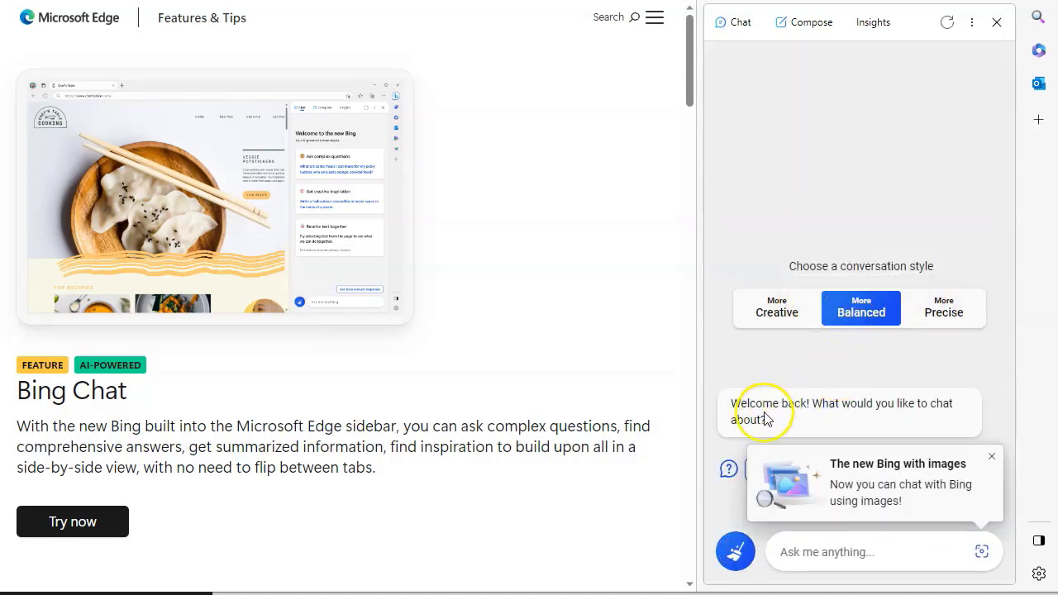
{"action": "left_click", "coordinate": [875, 552]}
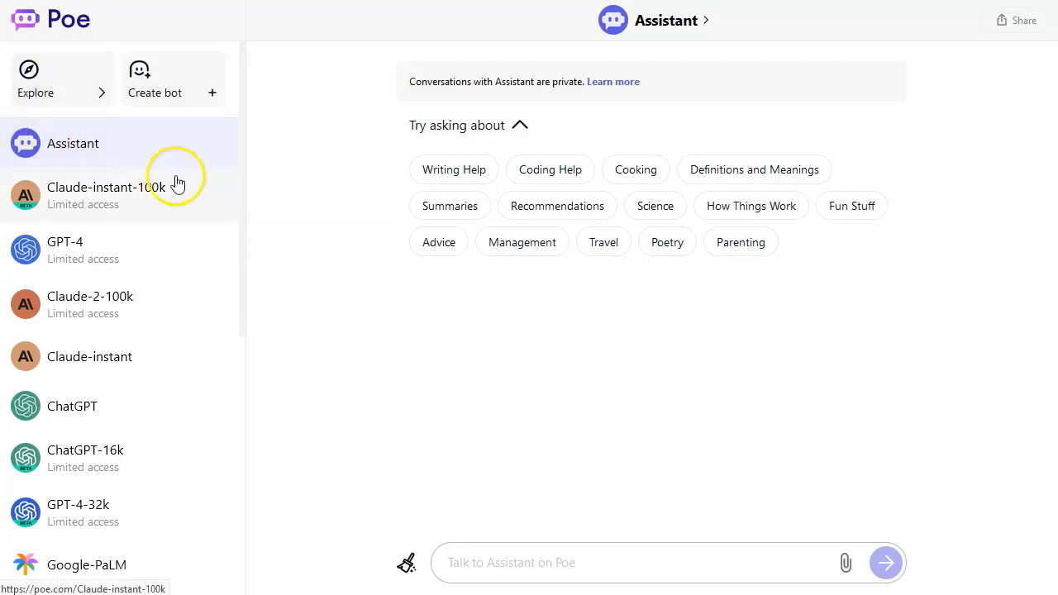
- Switch to Poe and open the Google-PaLM bot
{"action": "left_click", "coordinate": [124, 406]}
{"action": "scroll", "coordinate": [145, 368], "scroll_direction": "down", "scroll_amount": 3}
{"action": "left_click", "coordinate": [129, 361]}
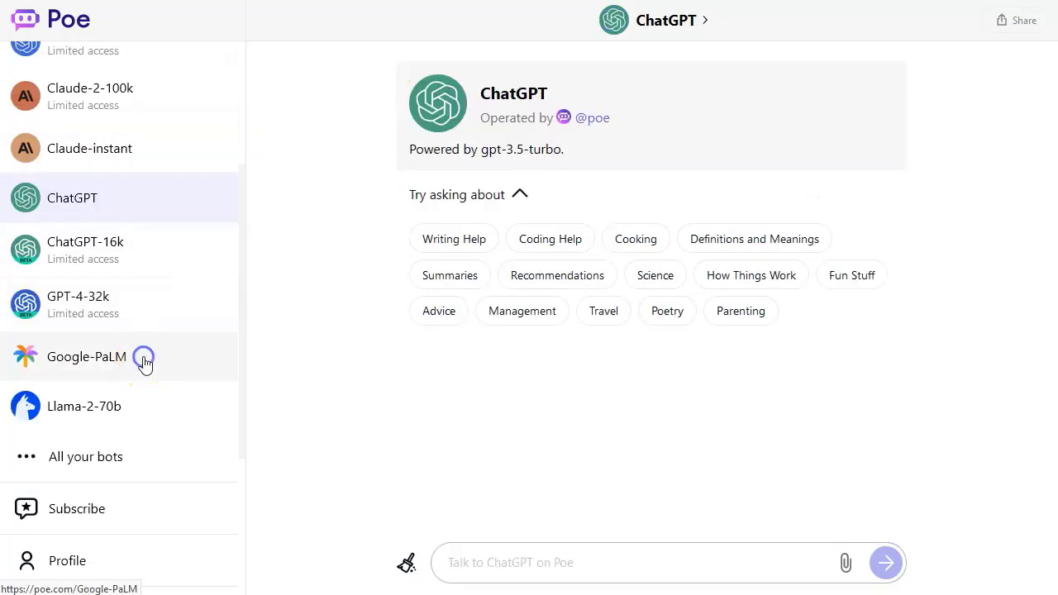
- Ask Google-PaLM "Hola Palm, por favor! ¿Puedes darme un nombre para mi negocio de diseño gráfico?", copying the message before sending it
{"action": "left_click", "coordinate": [632, 561]}
{"action": "type", "text": "Ho"}
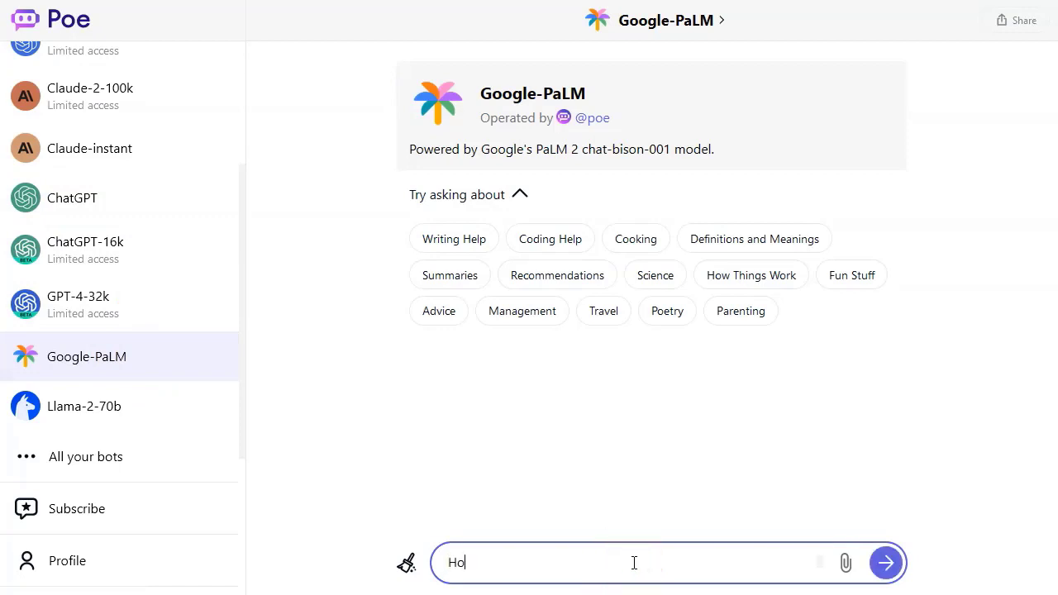
{"action": "type", "text": "la Palm!"}
{"action": "key", "text": "shift+Return"}
{"action": "type", "text": "Puedes darme un nombre para mi negocio de diseño gráfico"}
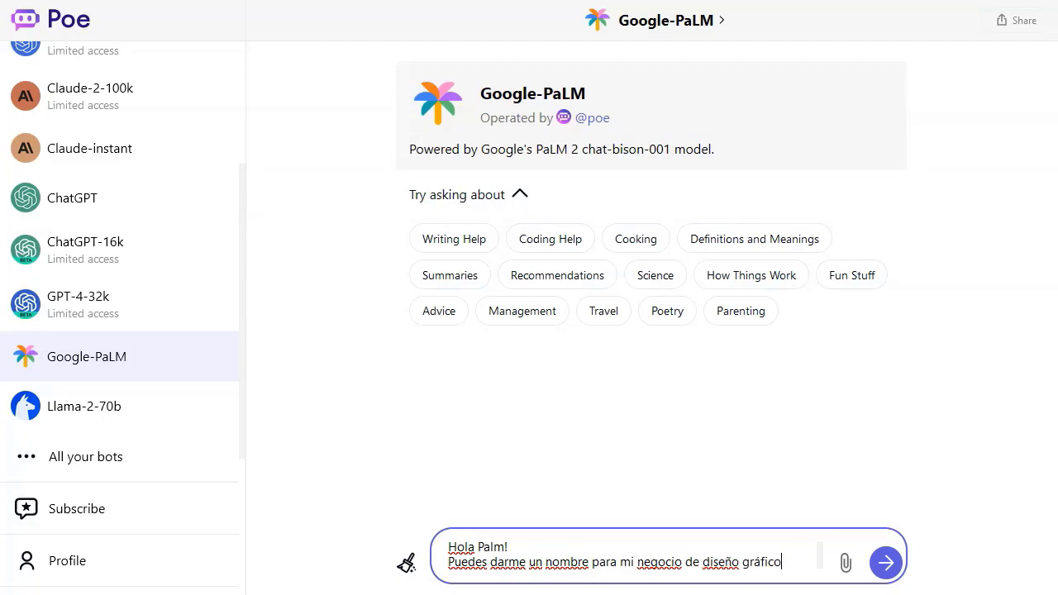
{"action": "left_click", "coordinate": [609, 578]}
{"action": "key", "text": "ctrl+c"}
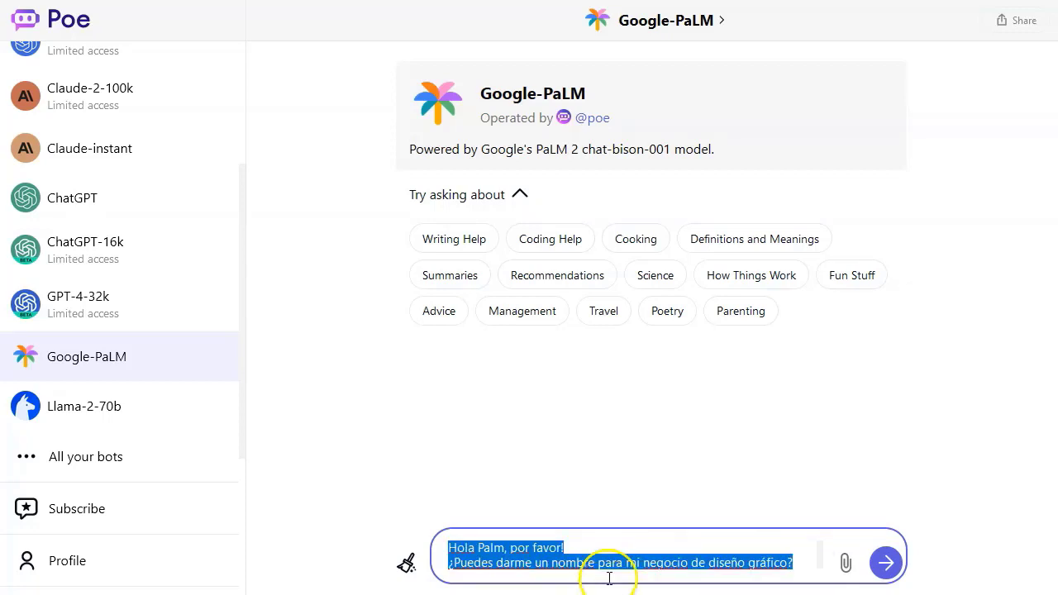
{"action": "left_click", "coordinate": [885, 562]}
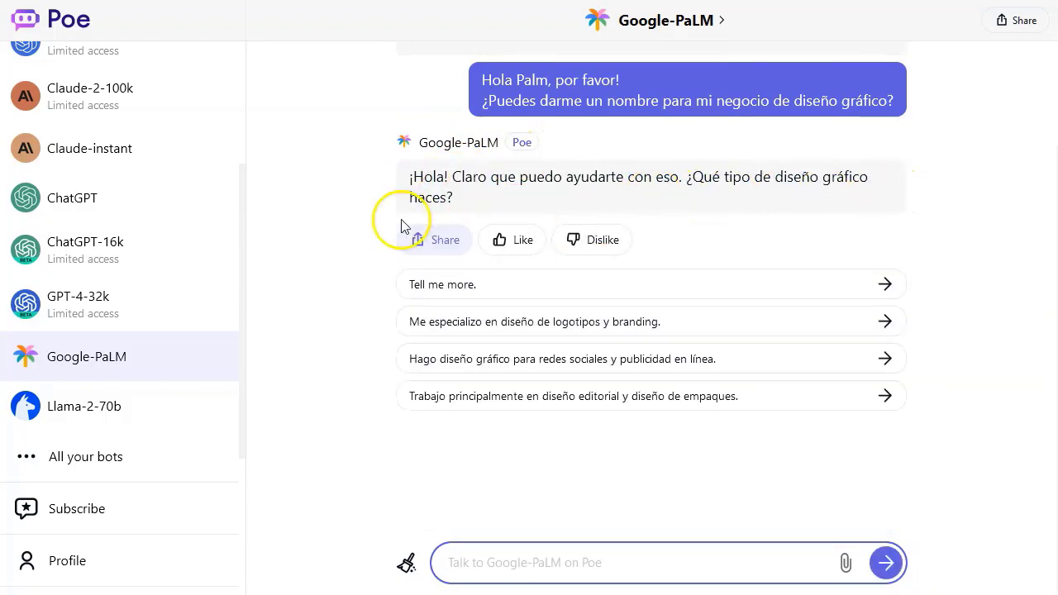
- Answer Google-PaLM's question about the type of design with "plantilla prediseñadas con canva, power point y figma"
{"action": "left_click", "coordinate": [563, 565]}
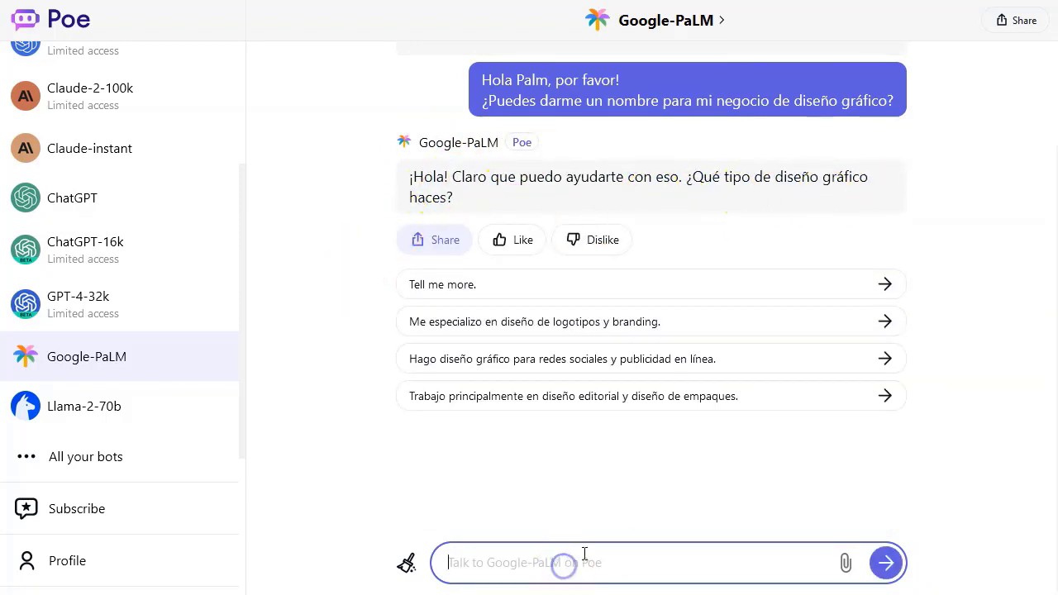
{"action": "type", "text": "p"}
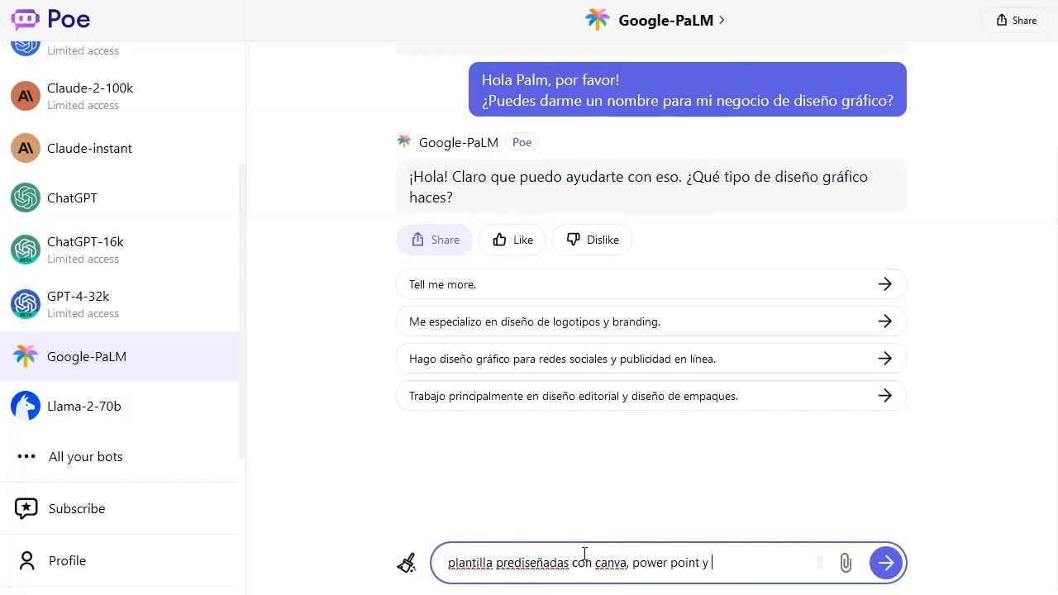
{"action": "left_click", "coordinate": [886, 563]}
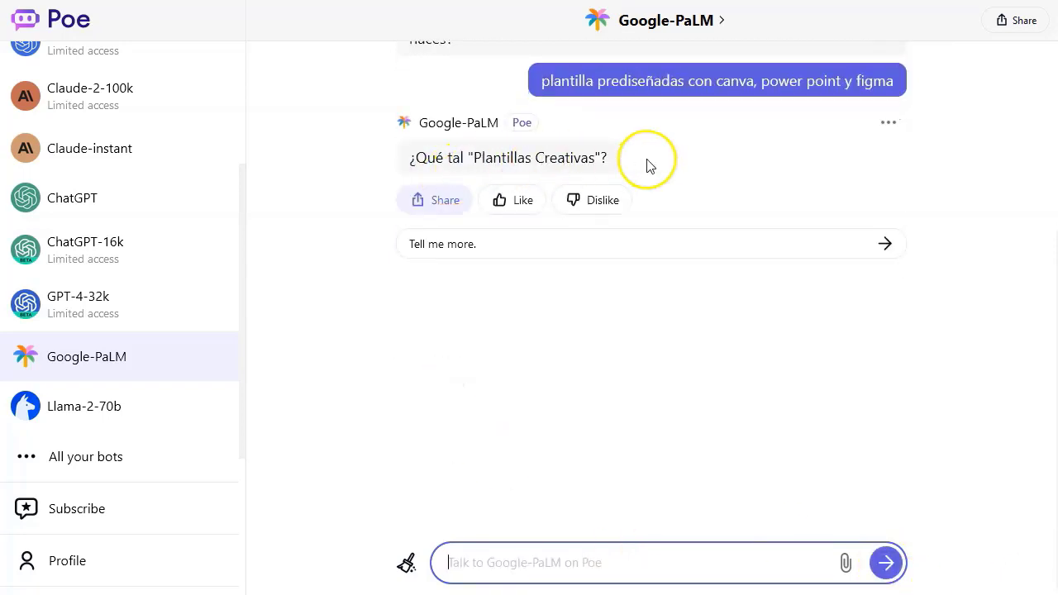
- Ask Google-PaLM for further names with the message "dame más opciones"
{"action": "type", "text": "dame más"}
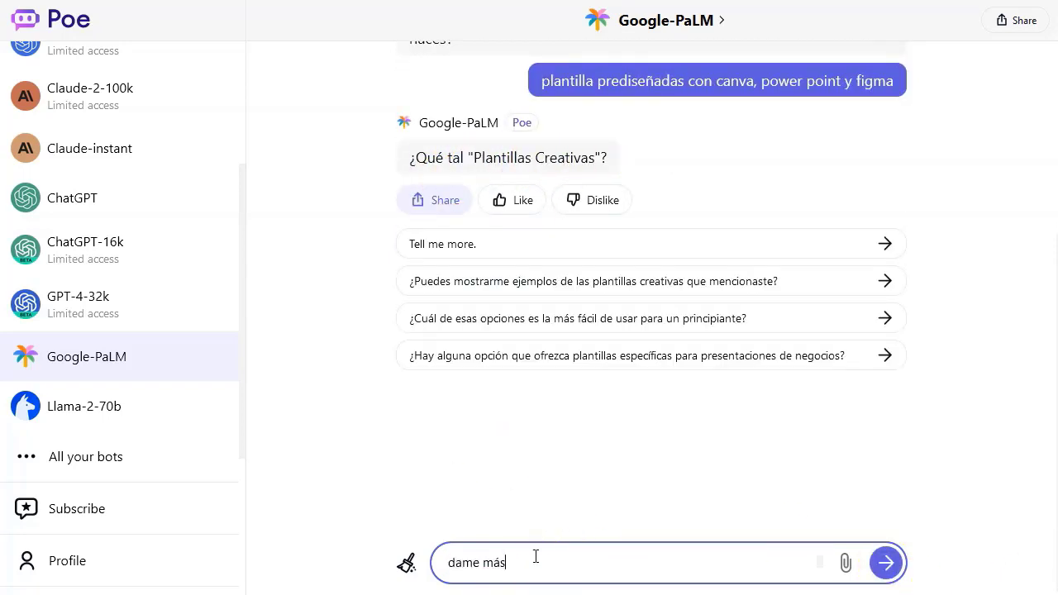
{"action": "type", "text": " opciones"}
{"action": "key", "text": "Return"}
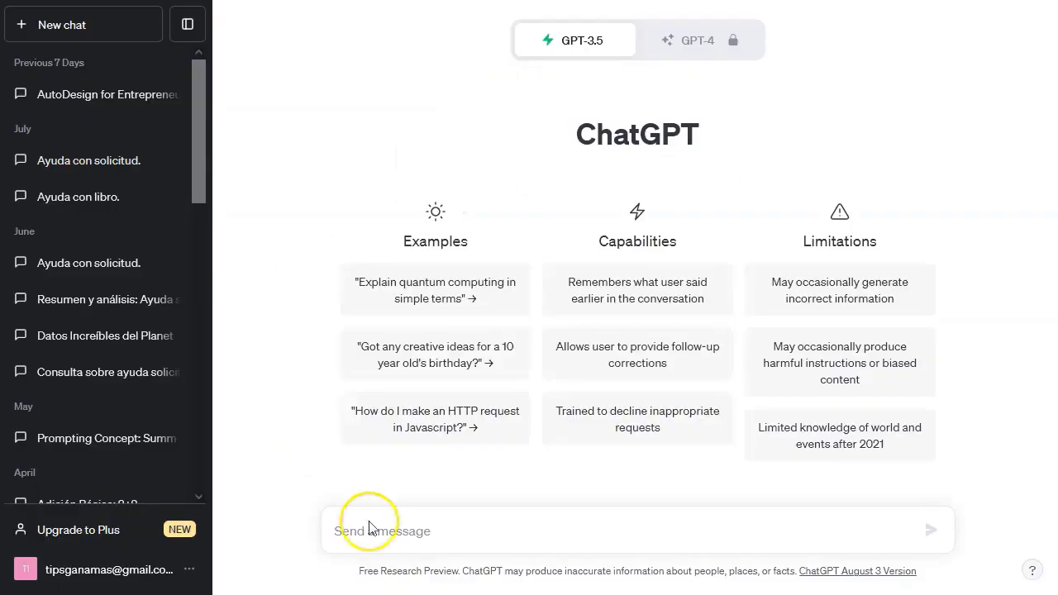
- Switch to ChatGPT and send the copied business-name question, replacing "Palm" in the greeting with "Chatgpt"
{"action": "left_click", "coordinate": [393, 536]}
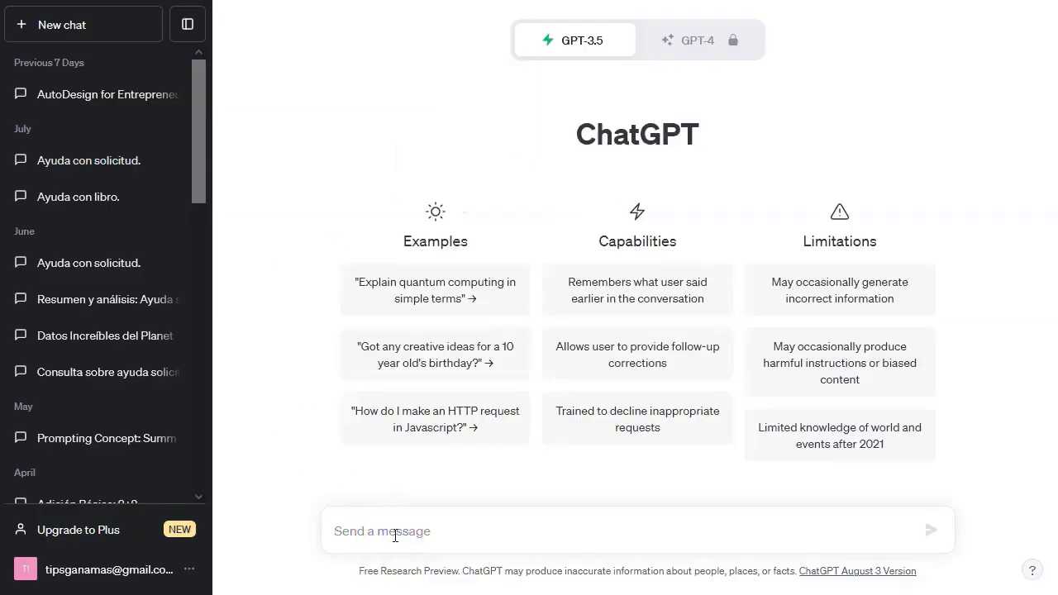
{"action": "key", "text": "ctrl+v"}
{"action": "double_click", "coordinate": [382, 510]}
{"action": "type", "text": "C"}
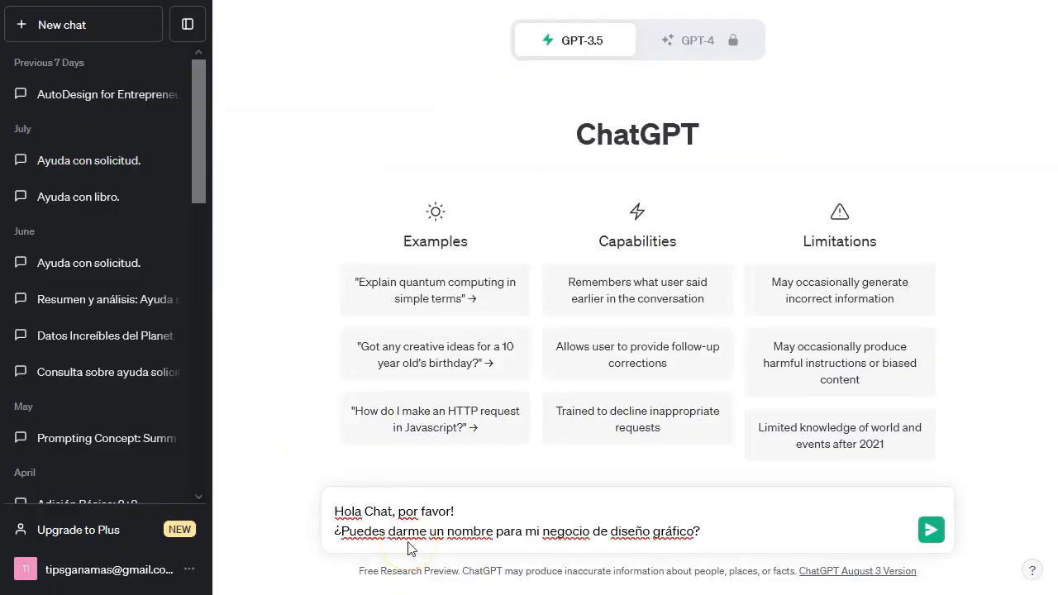
{"action": "type", "text": "hatgpt"}
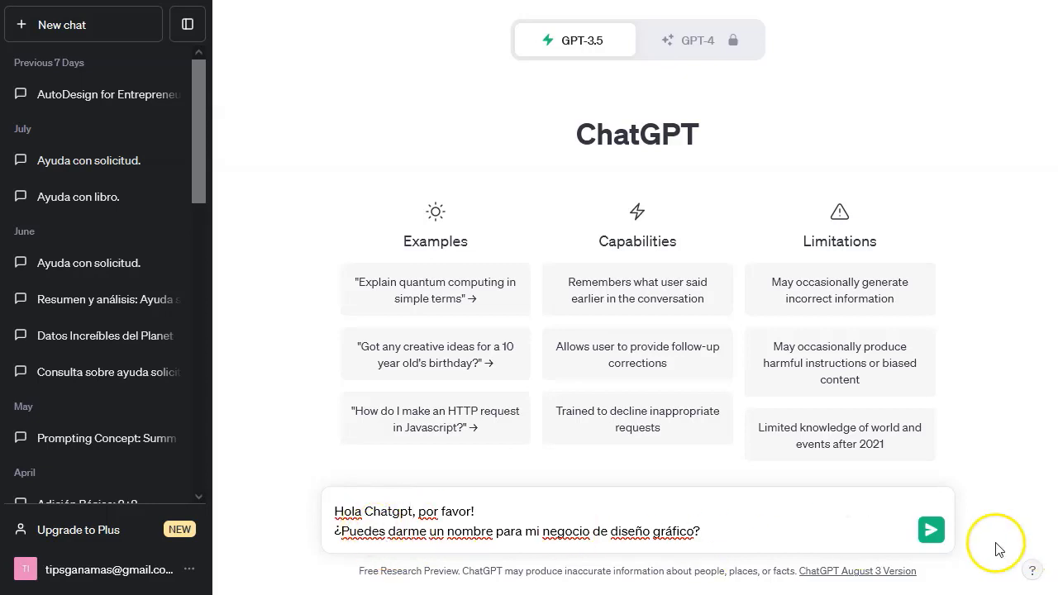
{"action": "left_click", "coordinate": [931, 529]}
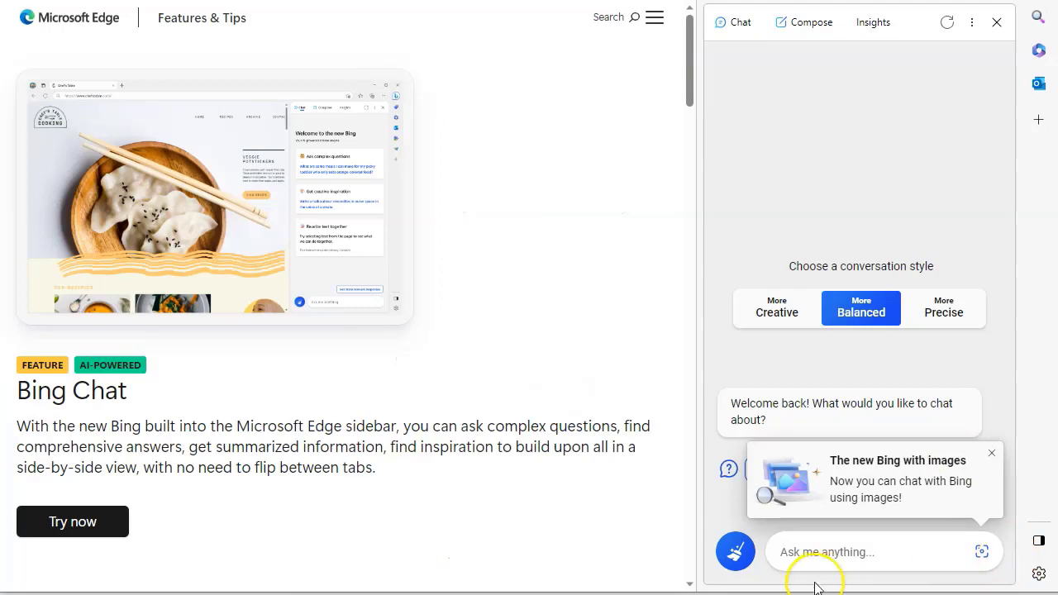
- Switch to Bing Chat in Edge, send the copied question with "Palm" removed from the greeting, and review the suggested names
{"action": "left_click", "coordinate": [843, 549]}
{"action": "key", "text": "ctrl+v"}
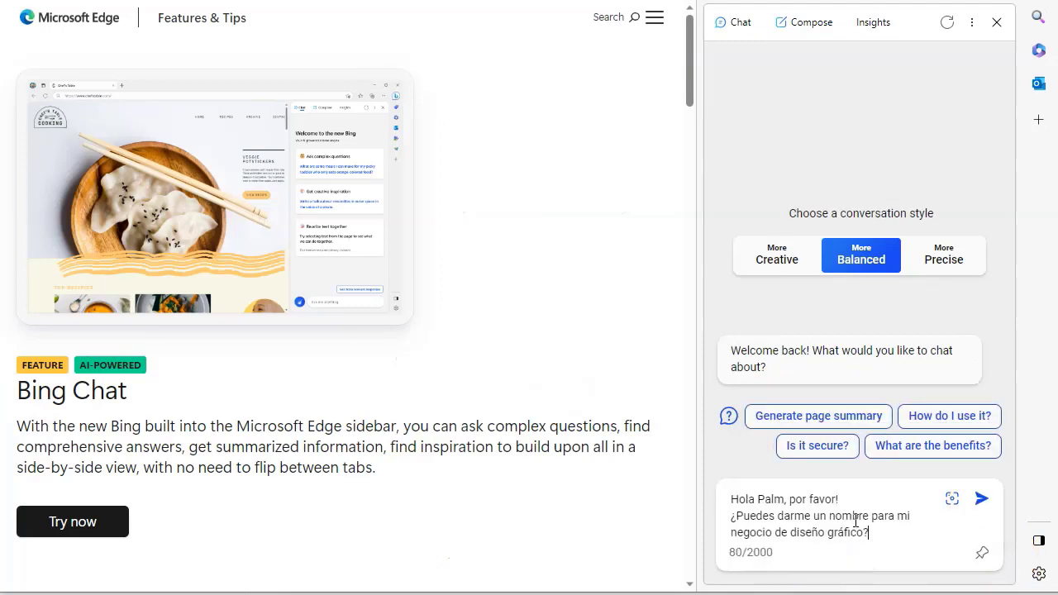
{"action": "double_click", "coordinate": [770, 499]}
{"action": "key", "text": "BackSpace"}
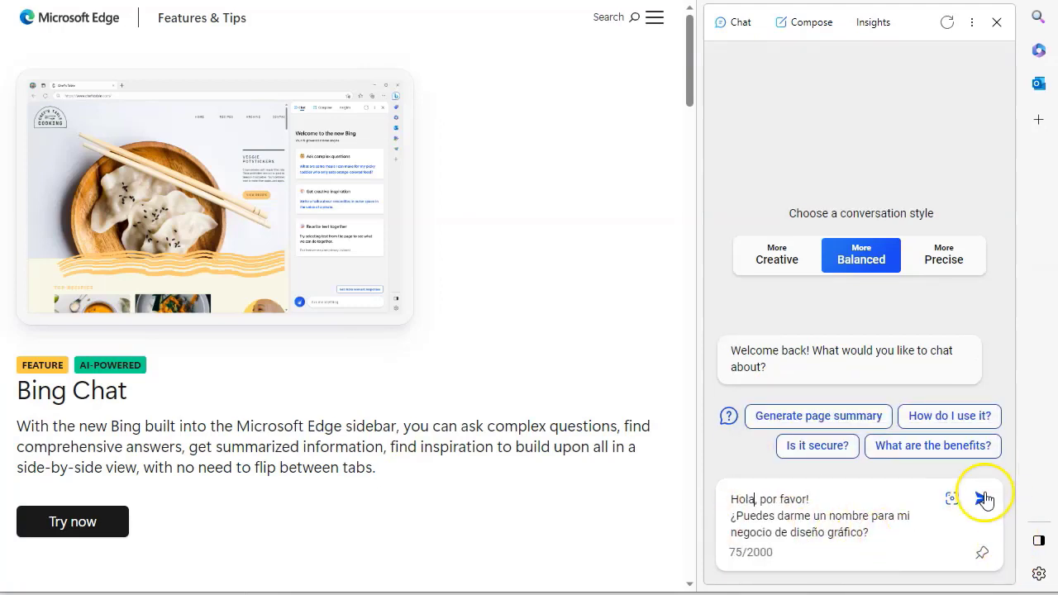
{"action": "left_click", "coordinate": [983, 498]}
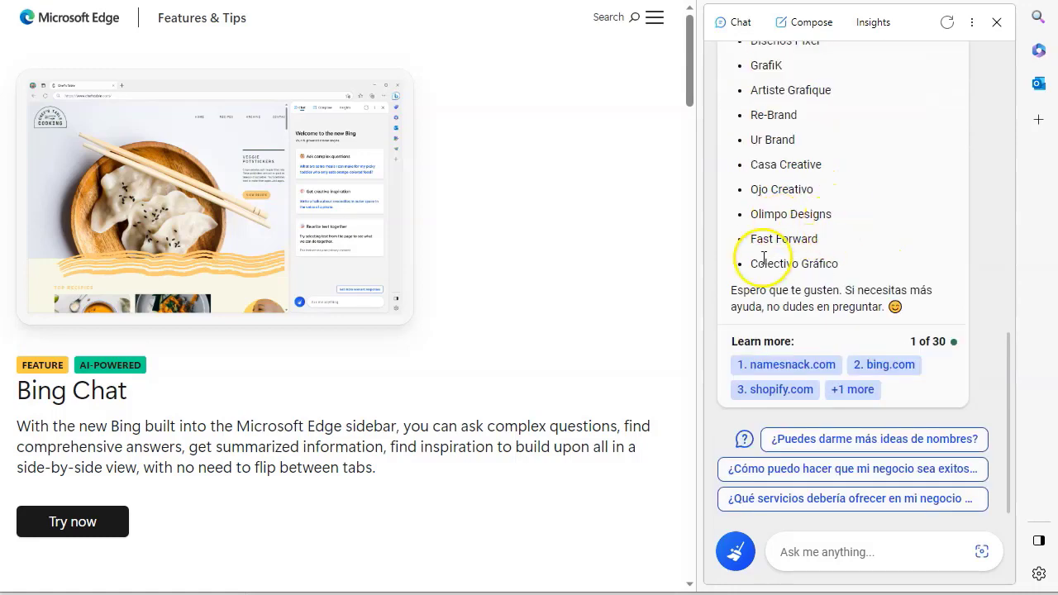
{"action": "scroll", "coordinate": [837, 287], "scroll_direction": "up", "scroll_amount": 2}
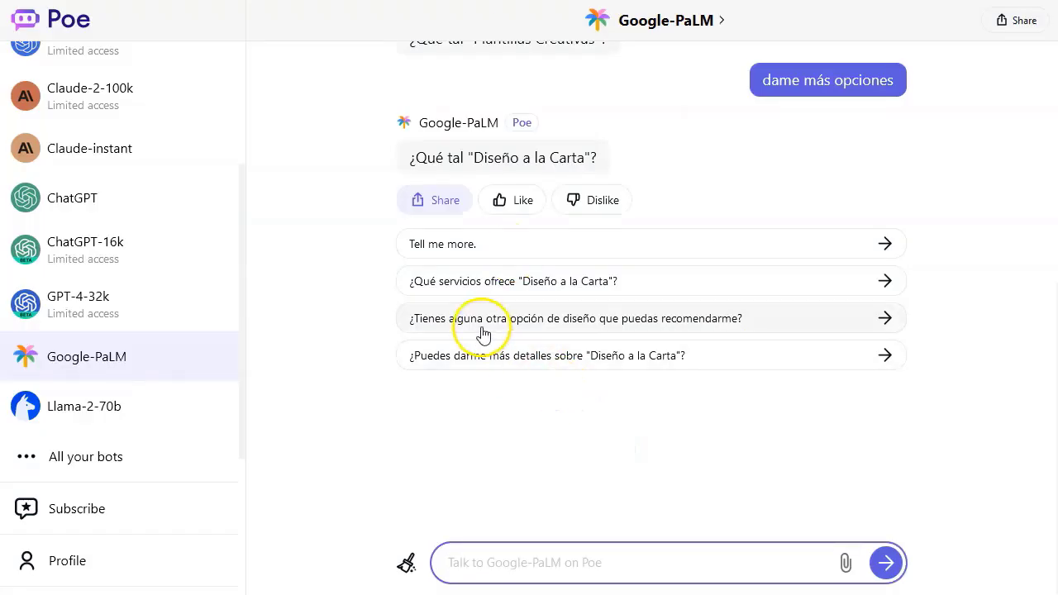
- Ask Google-PaLM "¿Puedes aconsejarme nombres de dominio para mi negocio?" after rereading the earlier conversation
{"action": "scroll", "coordinate": [479, 330], "scroll_direction": "up", "scroll_amount": 5}
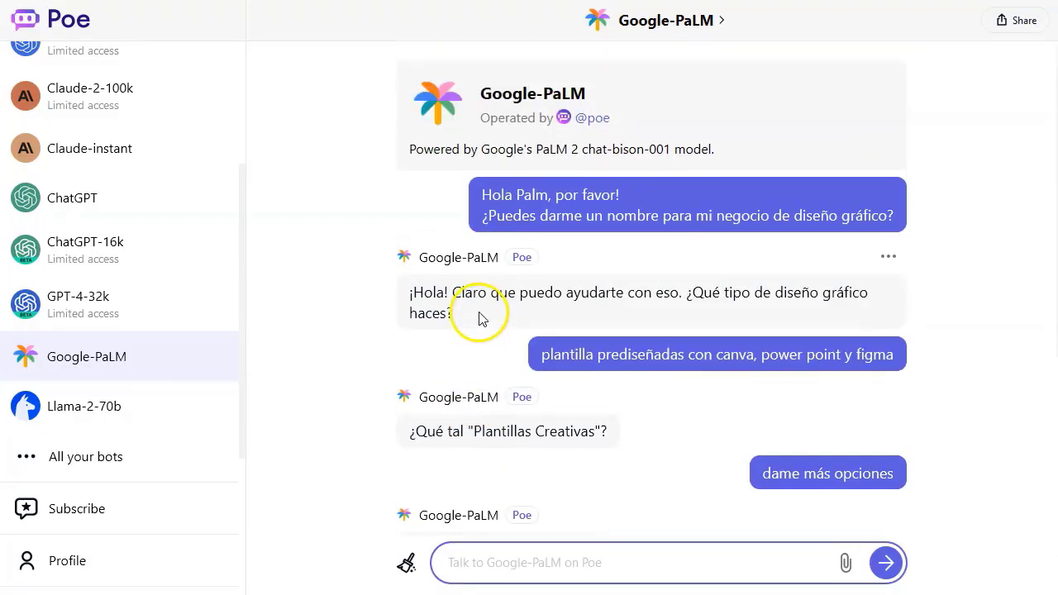
{"action": "scroll", "coordinate": [483, 327], "scroll_direction": "down", "scroll_amount": 5}
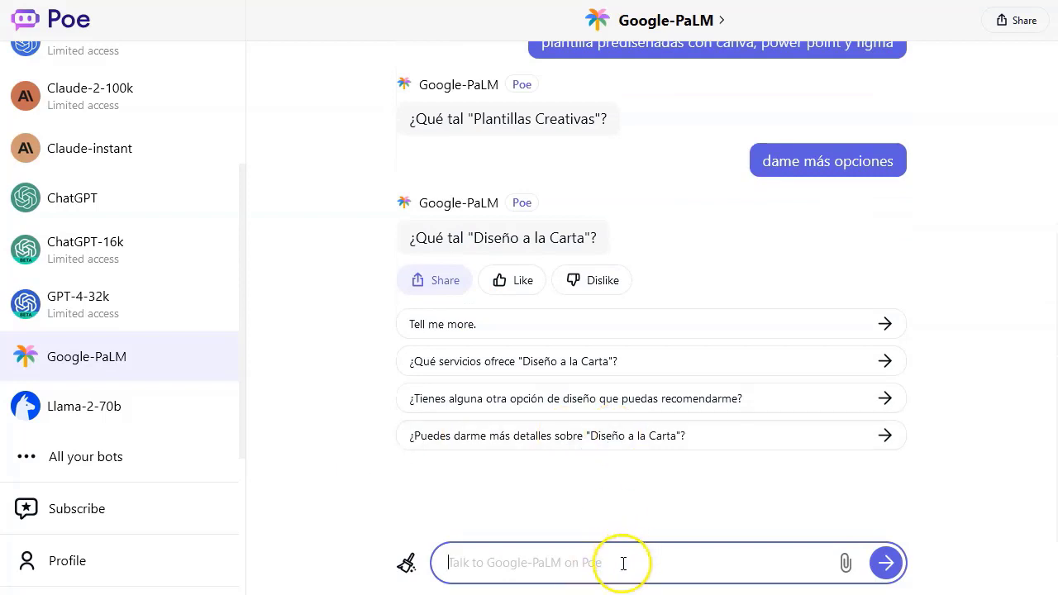
{"action": "type", "text": "P"}
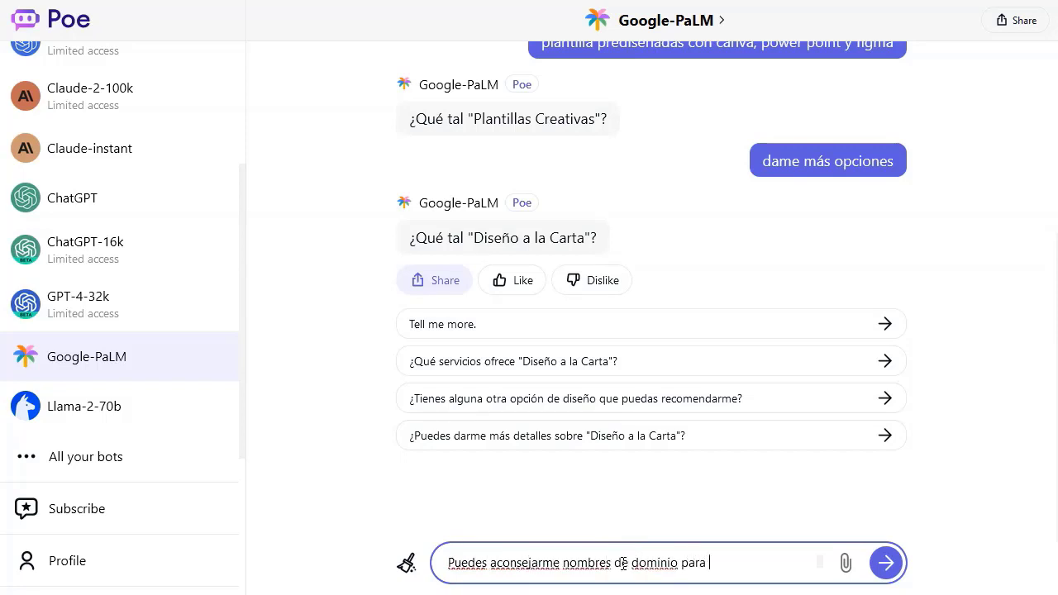
{"action": "type", "text": "cio?"}
{"action": "key", "text": "Return"}
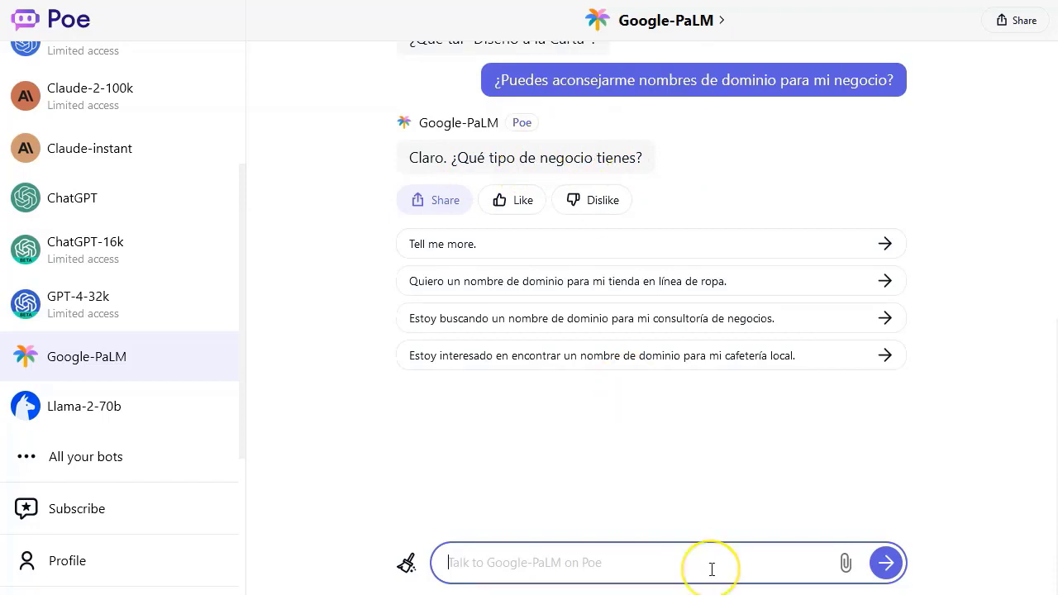
- Answer Google-PaLM's question about the business type with "de diseño gratico con plantillas prediseñadas"
{"action": "type", "text": "de diseño gra"}
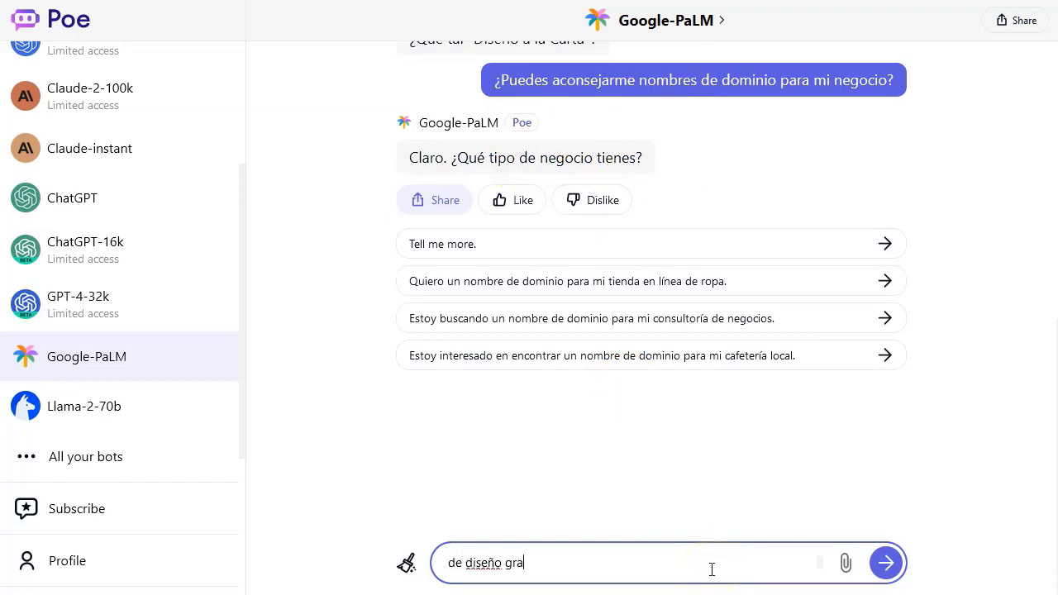
{"action": "type", "text": "tifo con plantillas prediseñadas"}
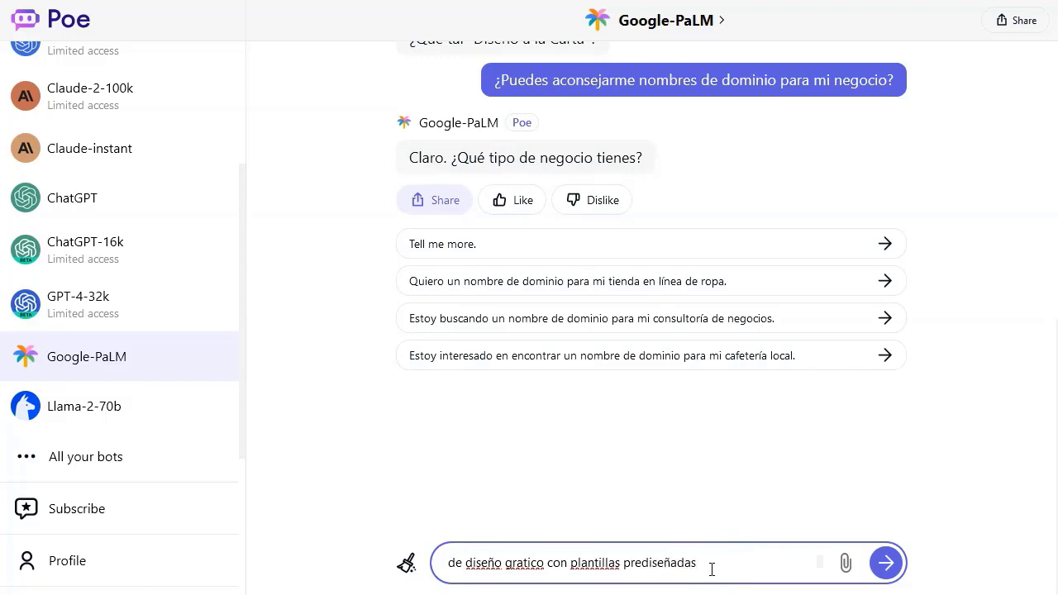
{"action": "key", "text": "Return"}
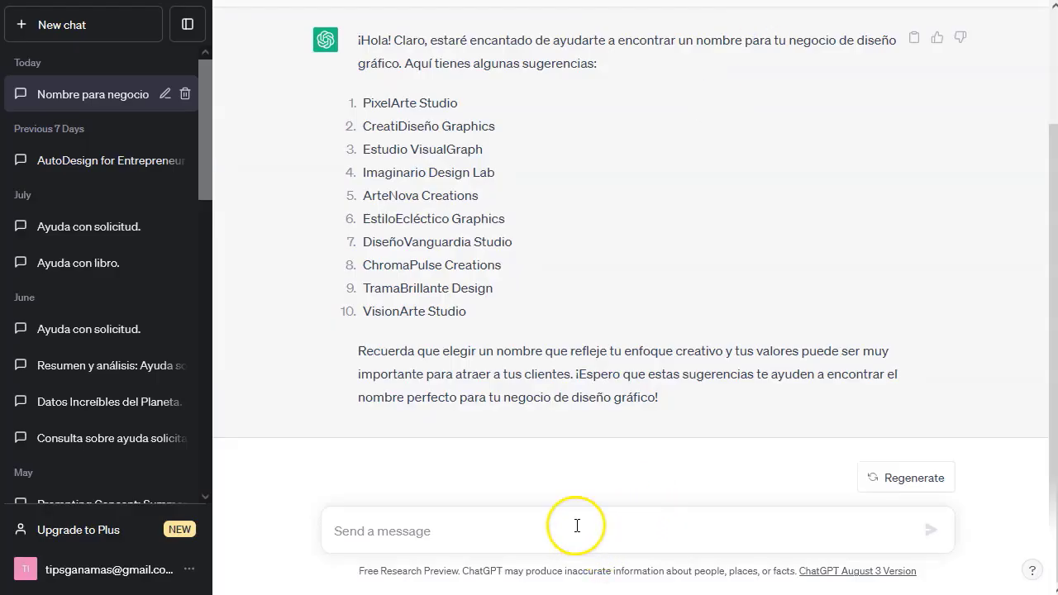
- Switch to ChatGPT, send "puedes recomendarme nombres de dominio para mi negocio?¿" and compare the suggested domains with the earlier business names
{"action": "left_click", "coordinate": [573, 524]}
{"action": "type", "text": "puedes recomendarme nombres de dominio para mi negocio?¿"}
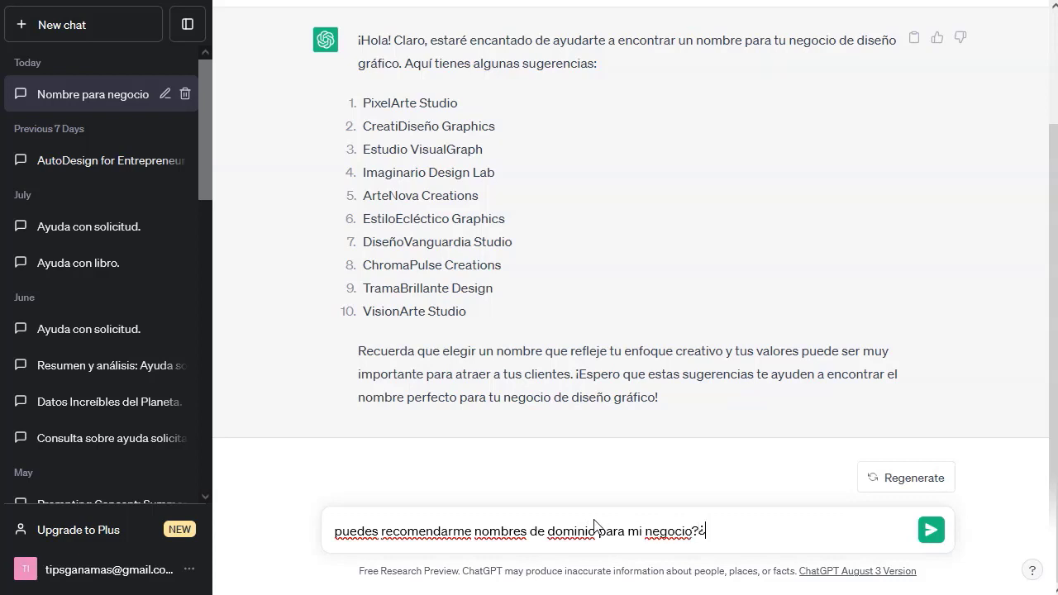
{"action": "key", "text": "Return"}
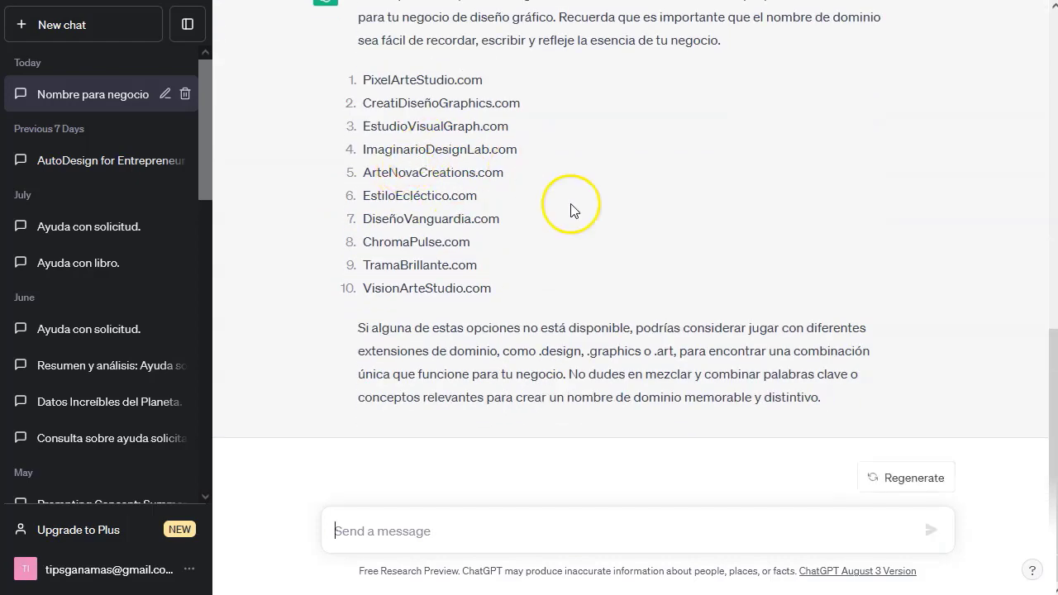
{"action": "scroll", "coordinate": [567, 208], "scroll_direction": "up", "scroll_amount": 10}
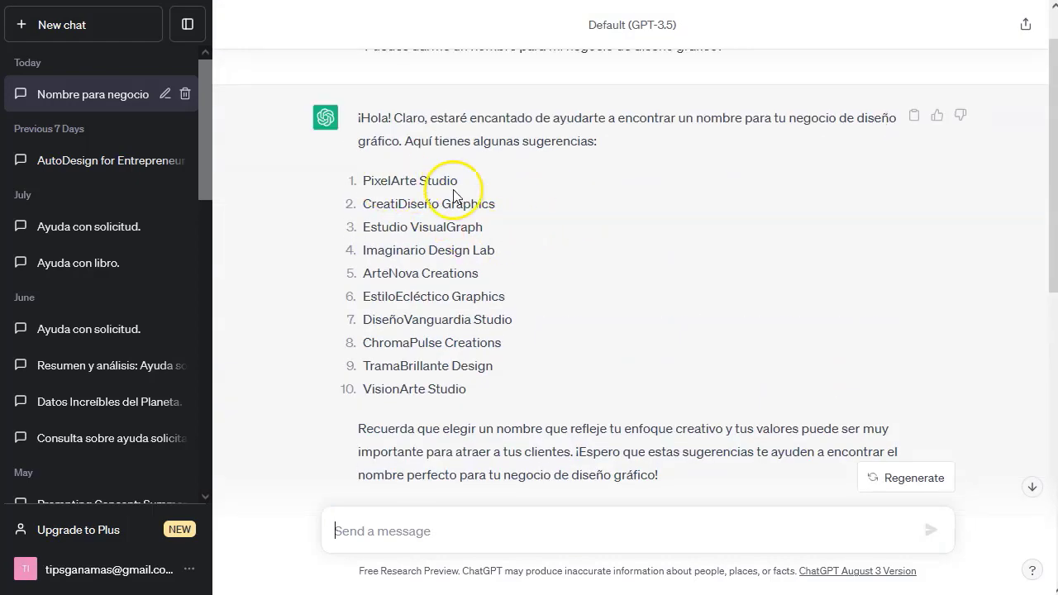
{"action": "scroll", "coordinate": [447, 312], "scroll_direction": "down", "scroll_amount": 4}
{"action": "scroll", "coordinate": [447, 312], "scroll_direction": "down", "scroll_amount": 3}
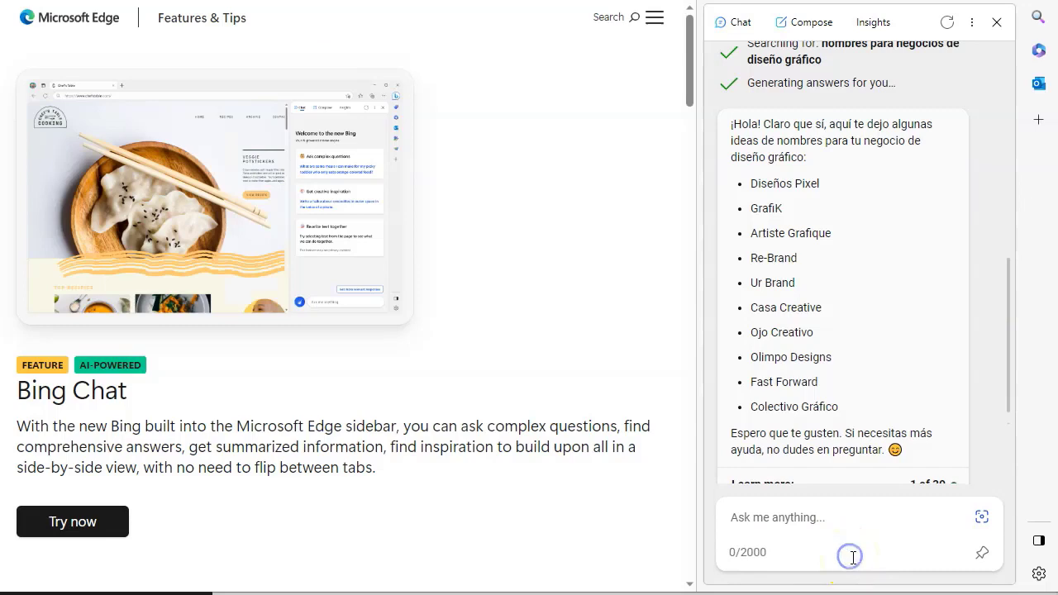
- Switch to Bing Chat in Edge, send "¿Puedes recomendarme nombres de dominio para mi negocio?" and review its answer alongside ChatGPT's
{"action": "type", "text": "Puedes recomendarme nombres de dominio para mi negocio?"}
{"action": "type", "text": "¿"}
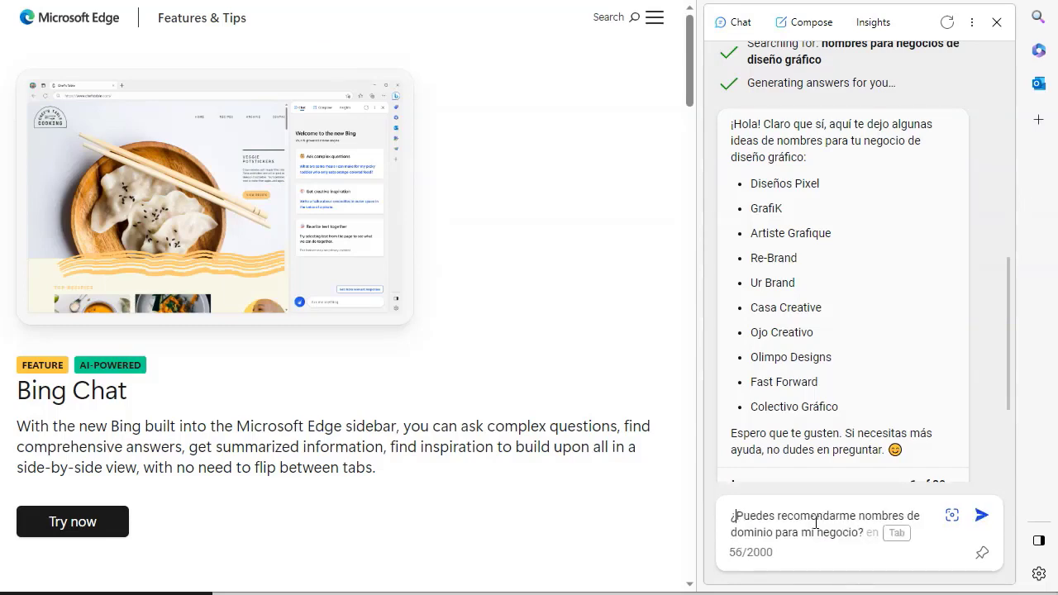
{"action": "key", "text": "Return"}
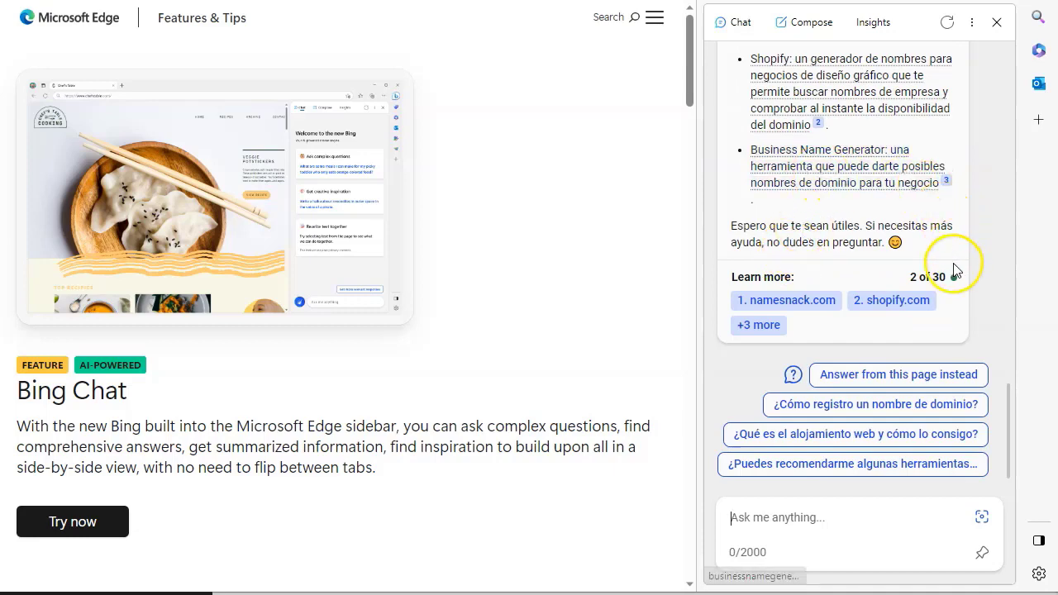
{"action": "scroll", "coordinate": [909, 262], "scroll_direction": "up", "scroll_amount": 4}
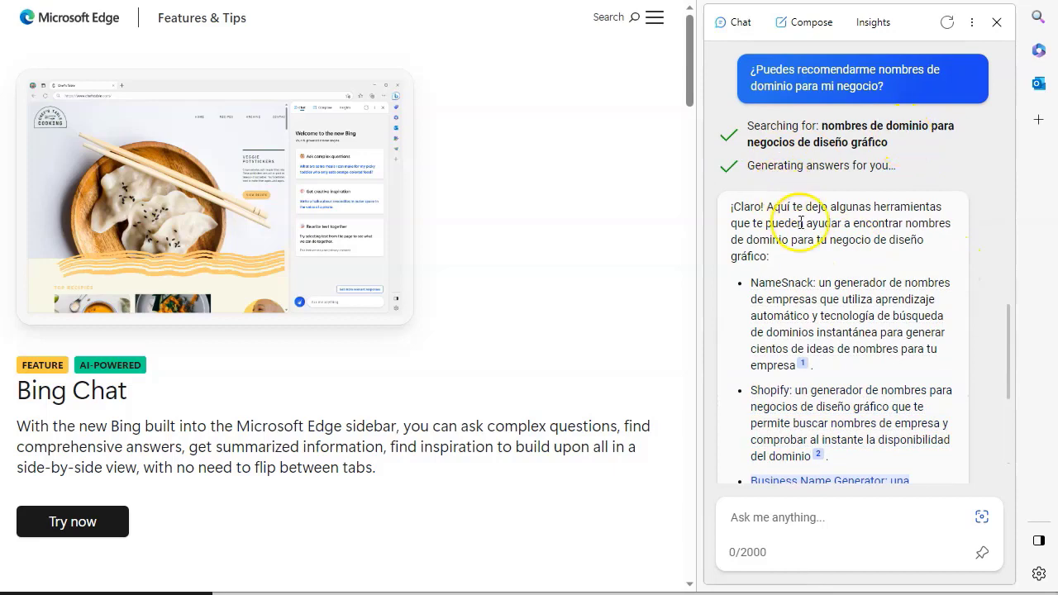
{"action": "scroll", "coordinate": [827, 405], "scroll_direction": "down", "scroll_amount": 3}
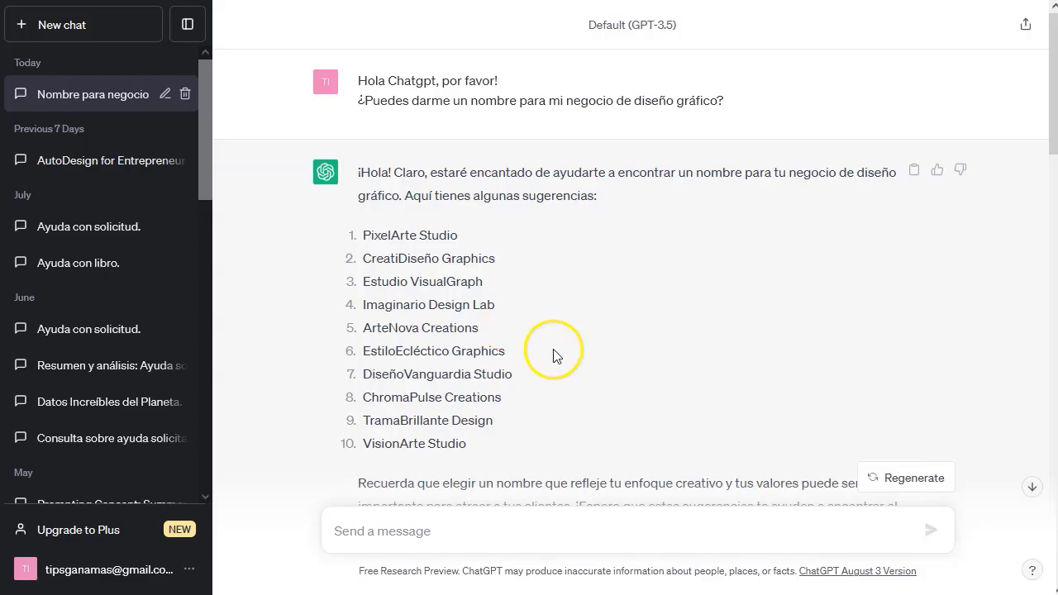
{"action": "scroll", "coordinate": [634, 395], "scroll_direction": "down", "scroll_amount": 7}
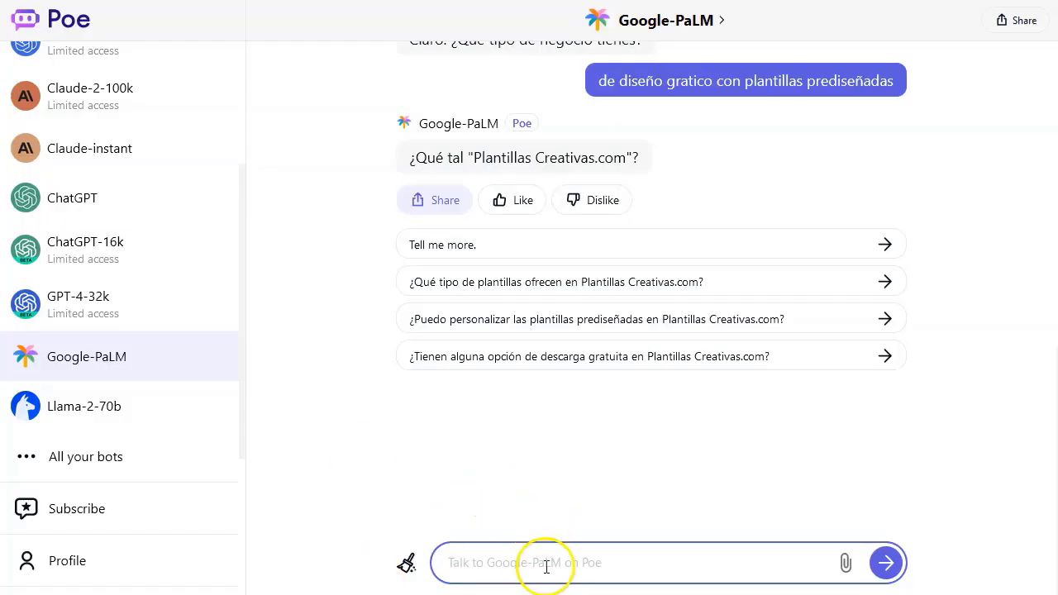
- Switch to Poe, paste the prompt for 3 original and creative niche descriptions into the Google-PaLM message and review it from its beginning
{"action": "left_click", "coordinate": [541, 560]}
{"action": "key", "text": "ctrl+v"}
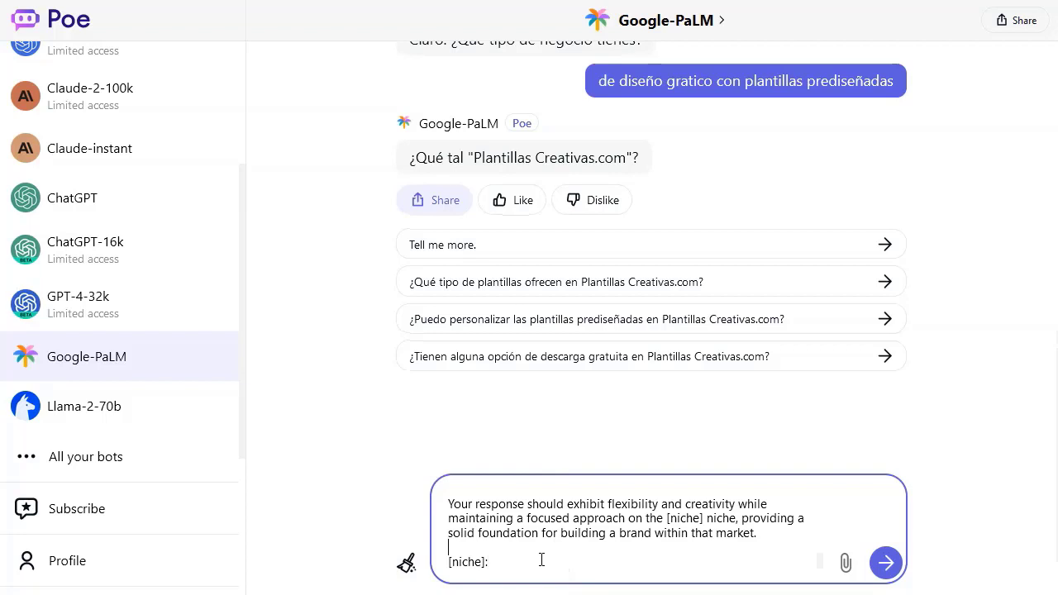
{"action": "key", "text": "Up"}
{"action": "key", "text": "Up"}
{"action": "key", "text": "Up"}
{"action": "key", "text": "Up"}
{"action": "key", "text": "Up"}
{"action": "key", "text": "Up"}
{"action": "key", "text": "Up"}
{"action": "key", "text": "Up"}
{"action": "key", "text": "Up"}
{"action": "key", "text": "Up"}
{"action": "key", "text": "Up"}
{"action": "key", "text": "Up"}
{"action": "key", "text": "Up"}
{"action": "key", "text": "Up"}
{"action": "key", "text": "Up"}
{"action": "key", "text": "Up"}
{"action": "key", "text": "Up"}
{"action": "key", "text": "Up"}
{"action": "key", "text": "Up"}
{"action": "key", "text": "Up"}
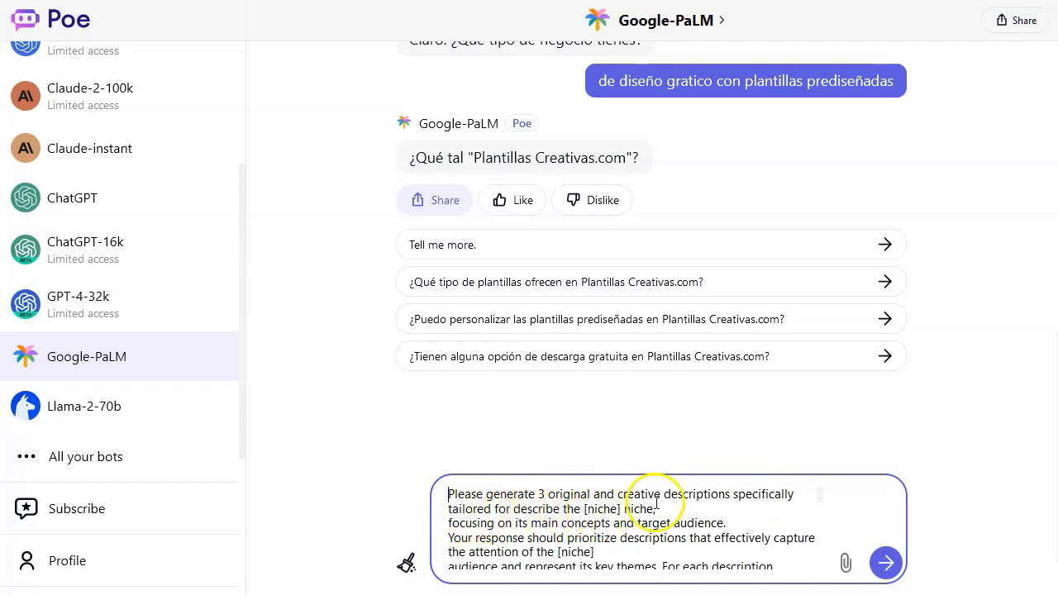
{"action": "scroll", "coordinate": [656, 502], "scroll_direction": "down", "scroll_amount": 5}
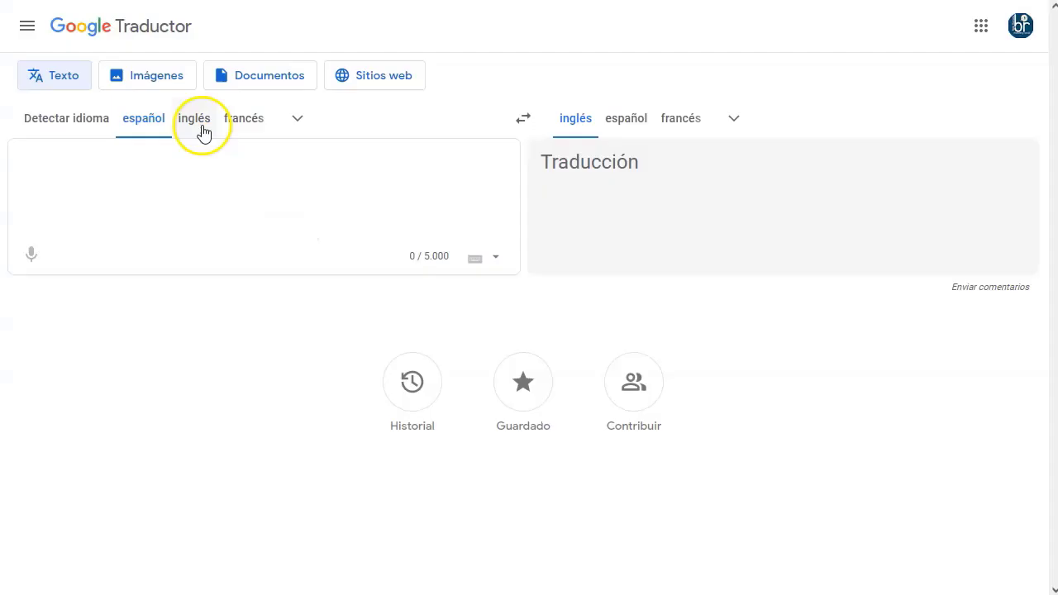
- Switch to Google Traductor and translate the niche description prompt from English
{"action": "left_click", "coordinate": [198, 123]}
{"action": "type", "text": "Please generate 3 original and creative descriptions specifically tailored for describe the [niche] niche, focusing on its main concepts and target audience. Your response should prioritize descriptions that effectively capture the attention of the [niche] audience and represent its key themes. For each description, provide a brief explanation (1-2 sentences) highlighting its relevance to the niche. Ensure that each description meets the following criteria:  1. Brand Relevance: Maintain a strong connection with the niche and its central concepts. 2. Memorable: Design the description to be captivating, easy to remember, and with familiar spellings. 3. Concise: Keep each description between 140-180 characters for ease of typing and recall. 4. Keyword Incorporation: Utilize relevant niche keywords for improved SEO, if possible.  Your response should exhibit flexibility and creativity while maintaining a focused approach on the [niche] niche, providing a solid foundation for building a brand within that market.  [niche]:"}
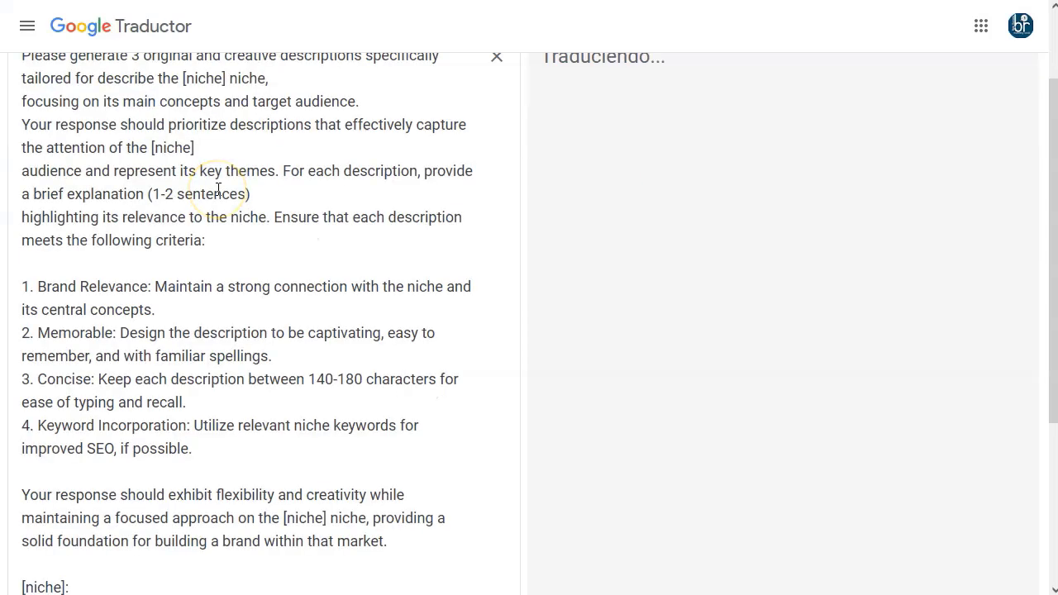
{"action": "scroll", "coordinate": [880, 204], "scroll_direction": "up", "scroll_amount": 1}
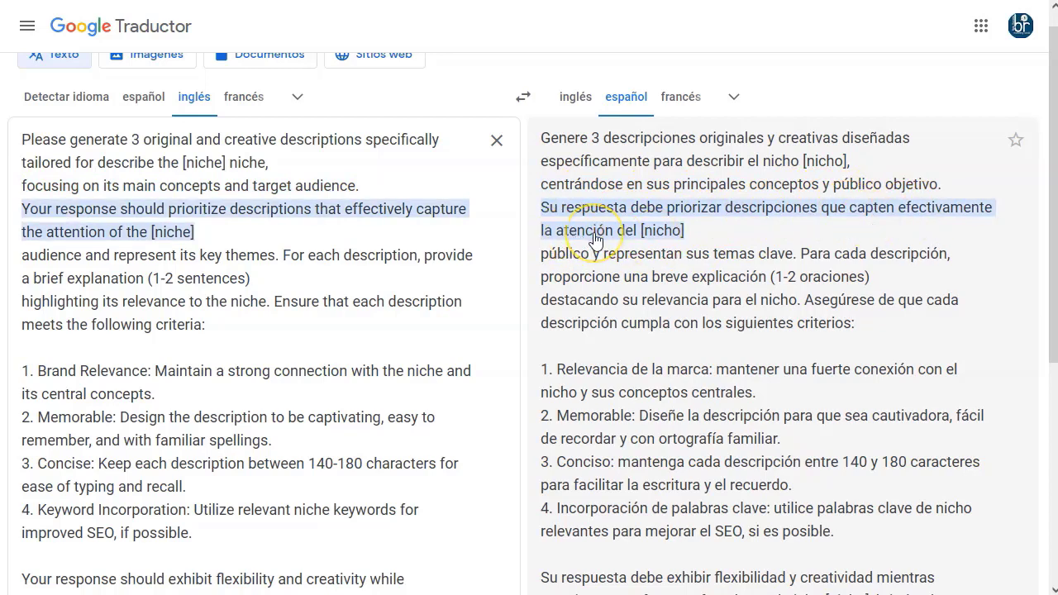
- Remove the line breaks after "the attention of the [niche]" and "(1-2 sentences)" in the English text, and read through the Spanish translation
{"action": "key", "text": "BackSpace"}
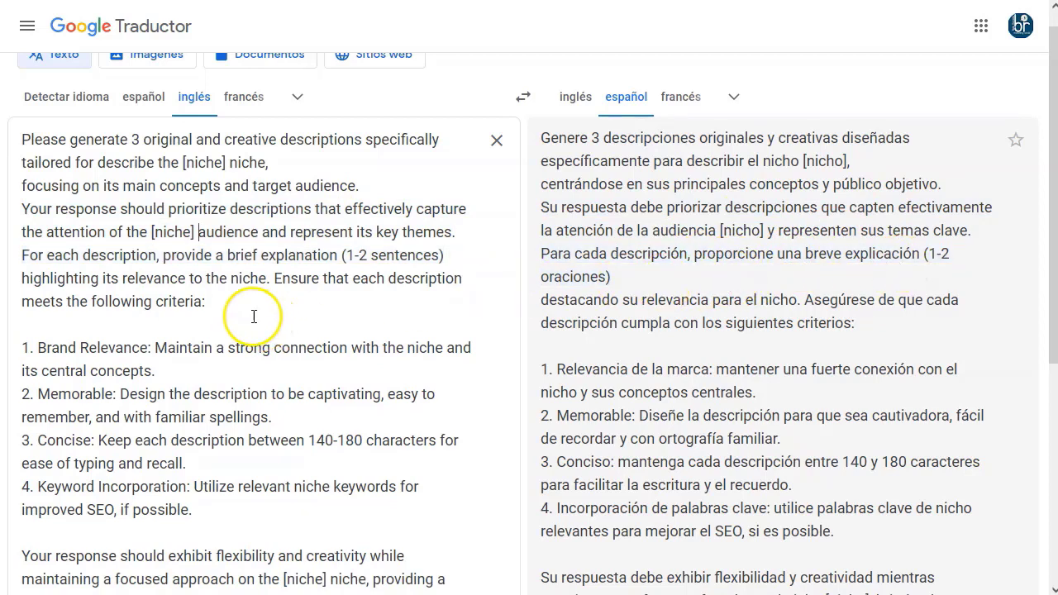
{"action": "key", "text": "Down"}
{"action": "key", "text": "End"}
{"action": "key", "text": "Delete"}
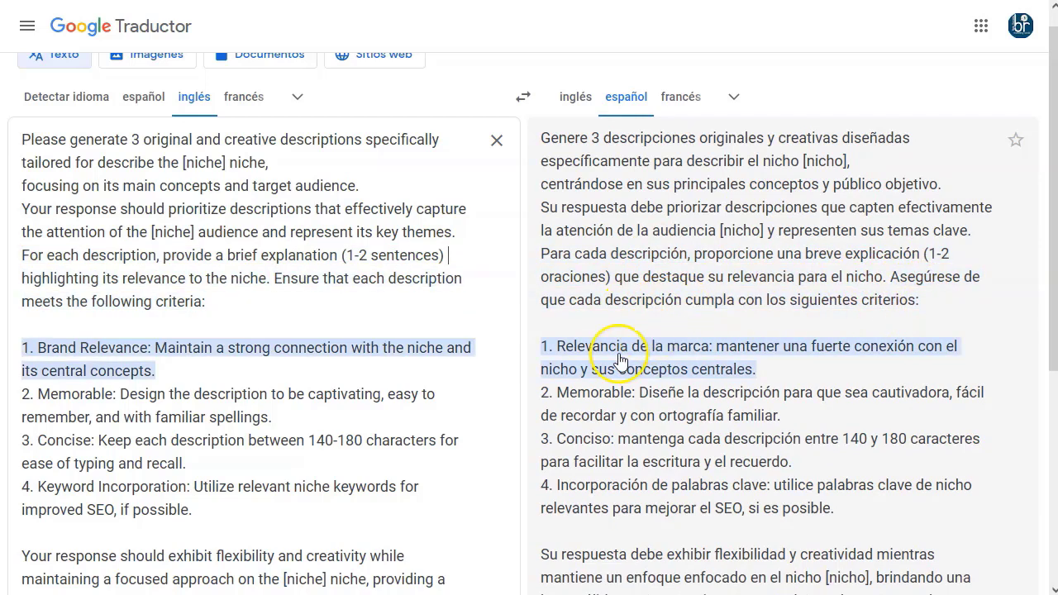
{"action": "scroll", "coordinate": [620, 361], "scroll_direction": "down", "scroll_amount": 1}
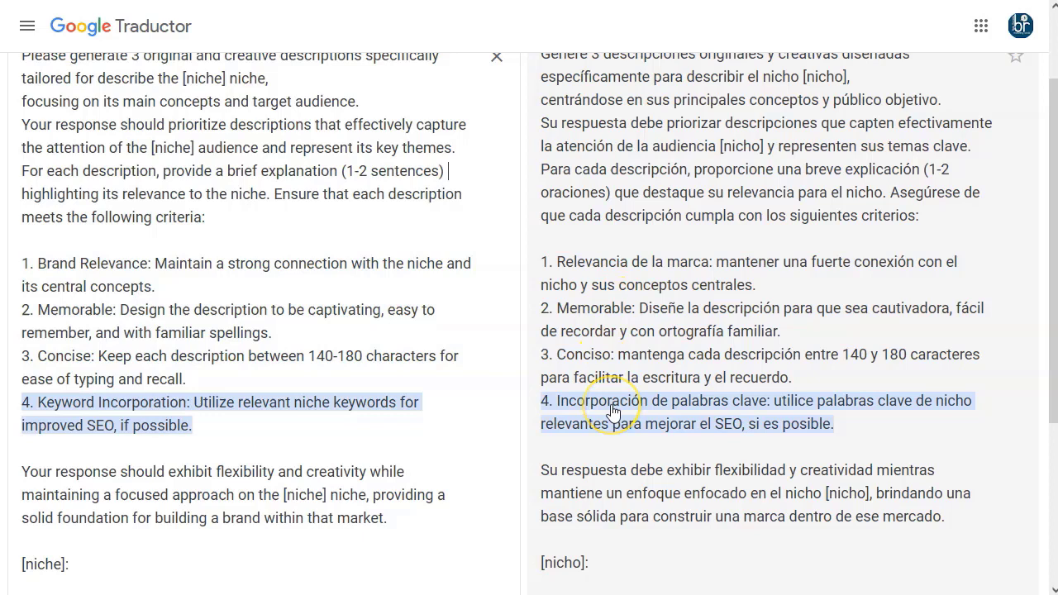
{"action": "scroll", "coordinate": [612, 410], "scroll_direction": "down", "scroll_amount": 1}
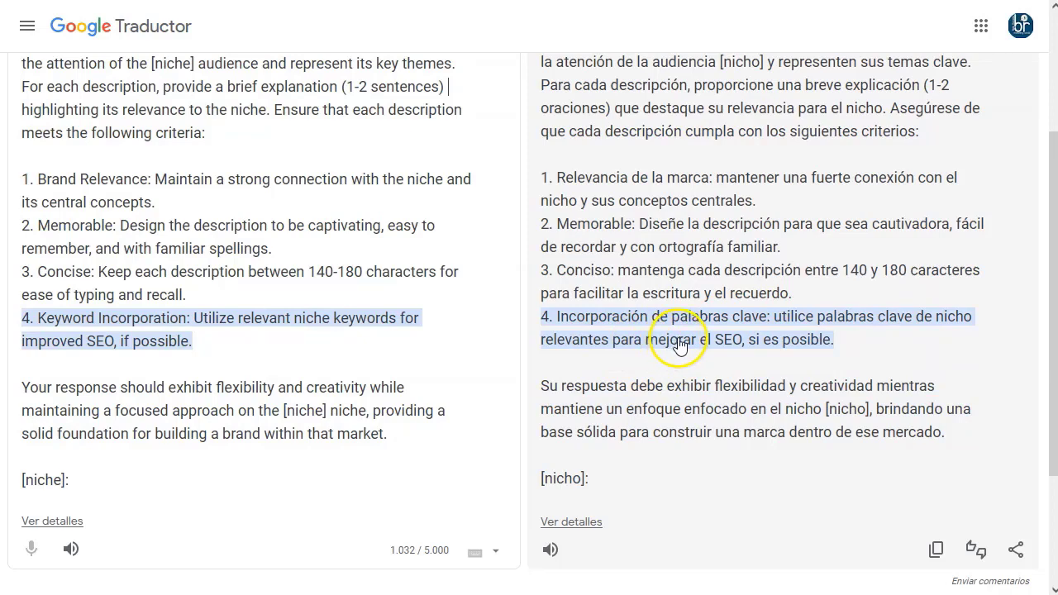
{"action": "scroll", "coordinate": [620, 400], "scroll_direction": "down", "scroll_amount": 1}
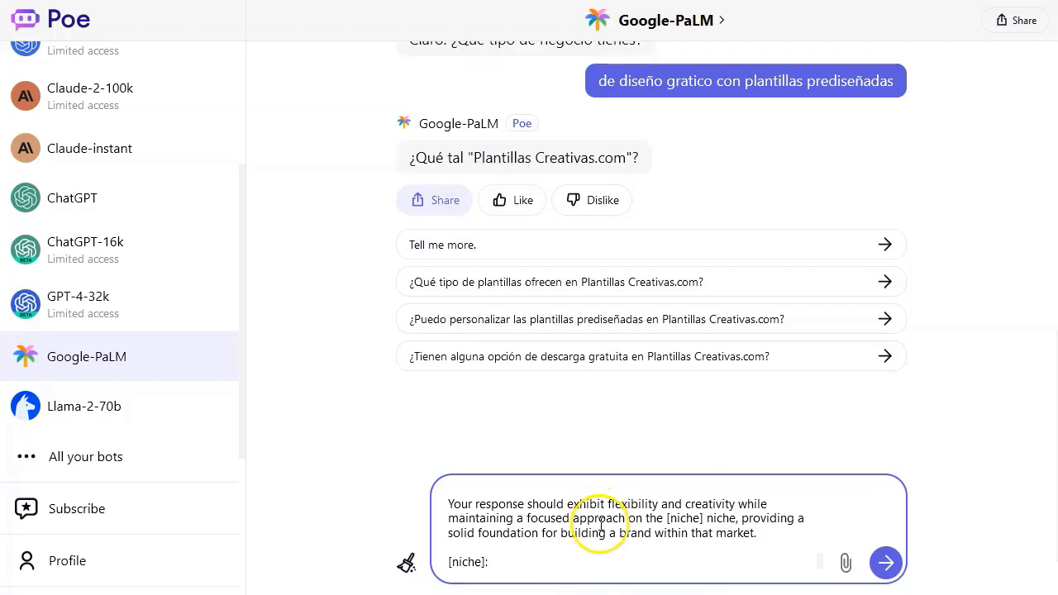
- In Poe, complete [niche] with "entrepreneurs highly interested in earning money with automatic design programs, canva style, powerpoint, figma and others", copy the prompt and send it
{"action": "type", "text": "entrepreneurs highly interested in earning money with automatic design programs, canva style, powerpoint, figma and others"}
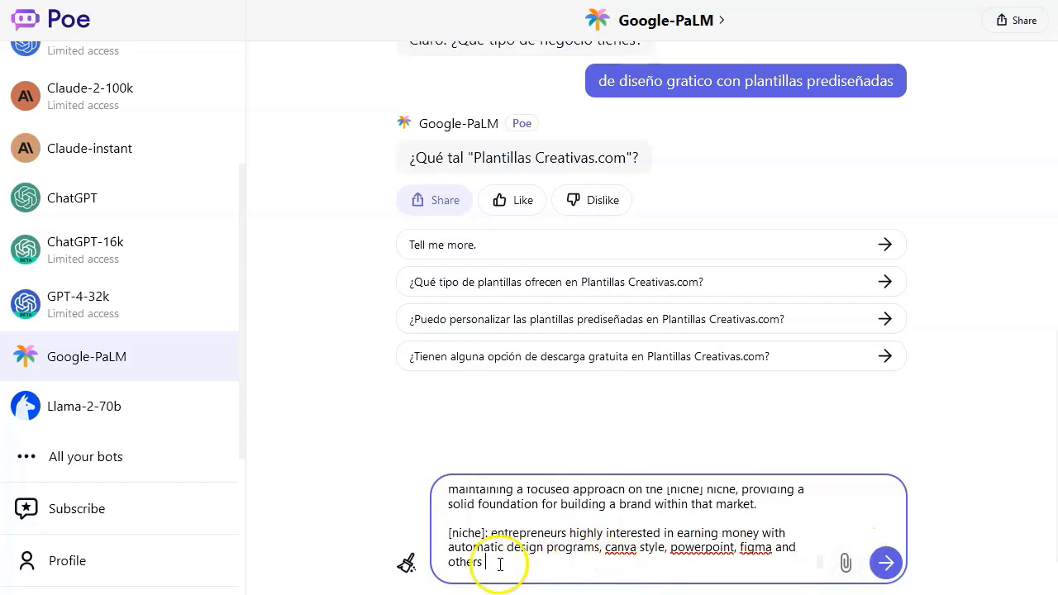
{"action": "left_click_drag", "start_coordinate": [498, 562], "coordinate": [382, 437]}
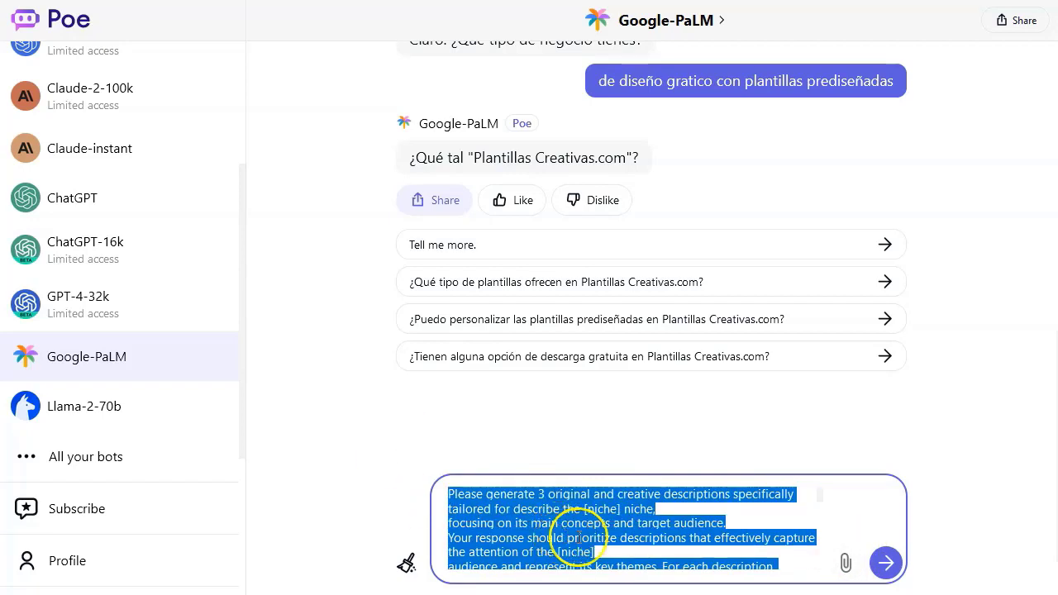
{"action": "left_click", "coordinate": [702, 547]}
{"action": "scroll", "coordinate": [702, 547], "scroll_direction": "down", "scroll_amount": 2}
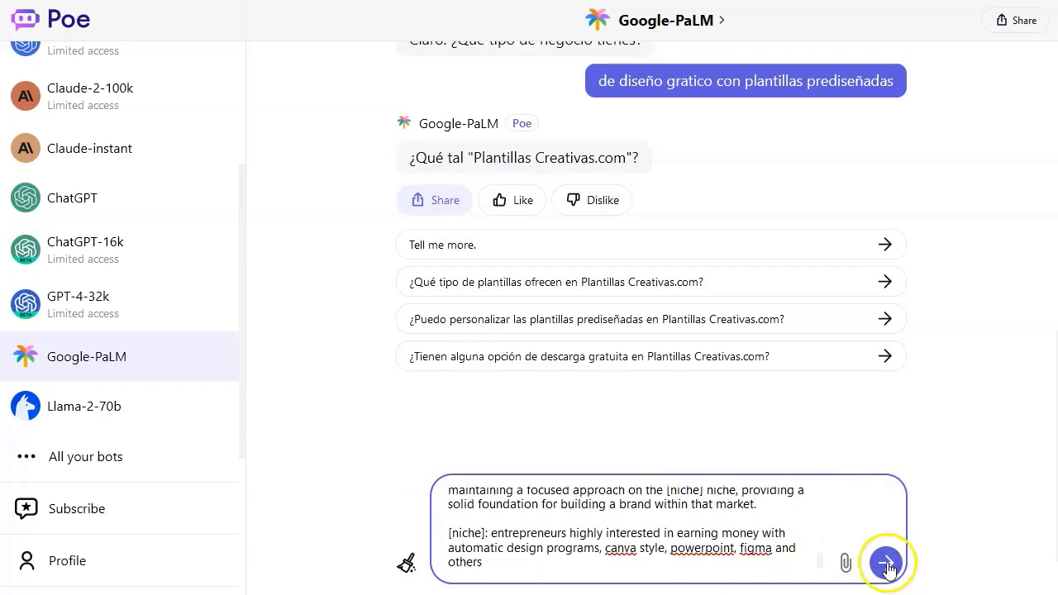
{"action": "left_click", "coordinate": [885, 563]}
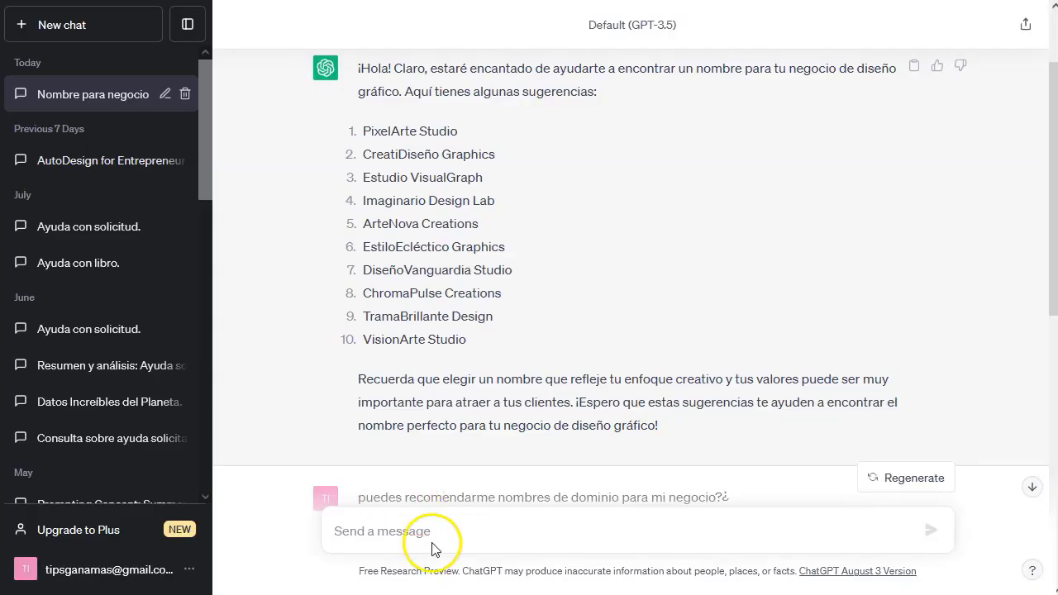
- Switch to ChatGPT, paste the copied niche description prompt, check its criteria and niche text, and send it
{"action": "left_click", "coordinate": [413, 532]}
{"action": "key", "text": "ctrl+v"}
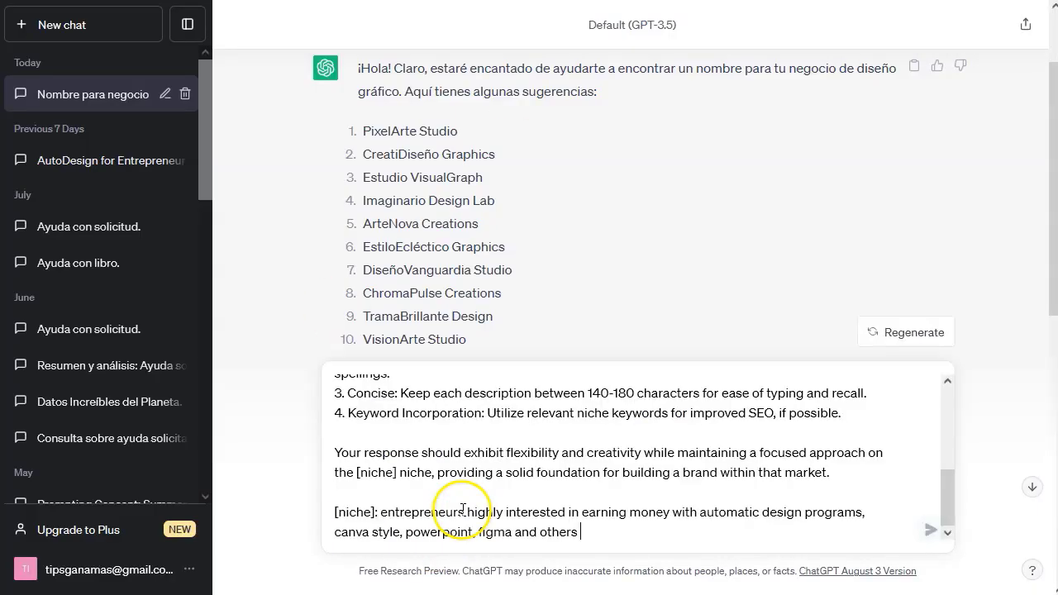
{"action": "scroll", "coordinate": [513, 456], "scroll_direction": "up", "scroll_amount": 5}
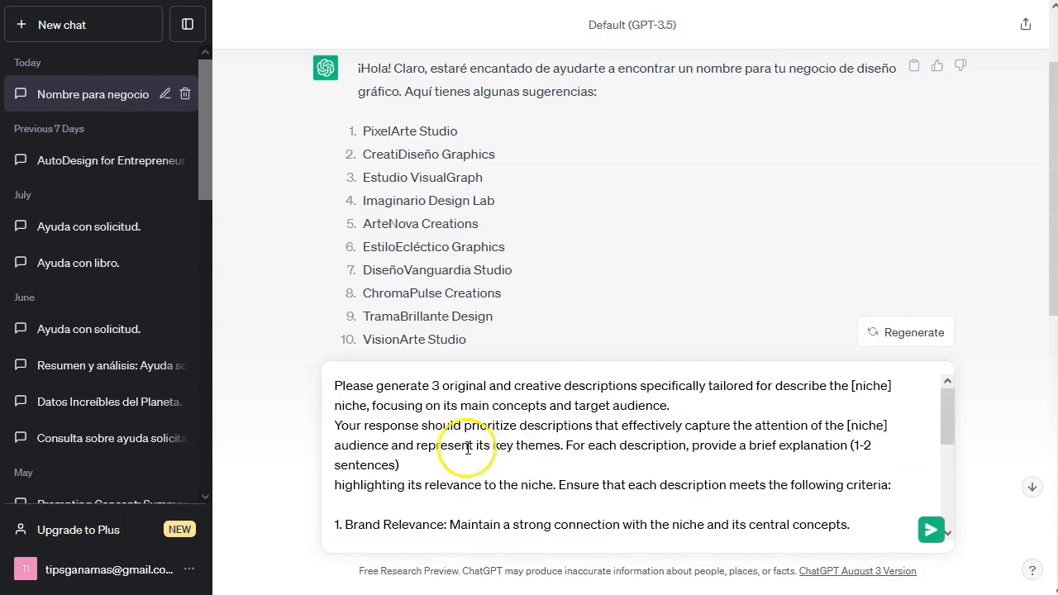
{"action": "scroll", "coordinate": [468, 448], "scroll_direction": "down", "scroll_amount": 2}
{"action": "scroll", "coordinate": [467, 448], "scroll_direction": "down", "scroll_amount": 2}
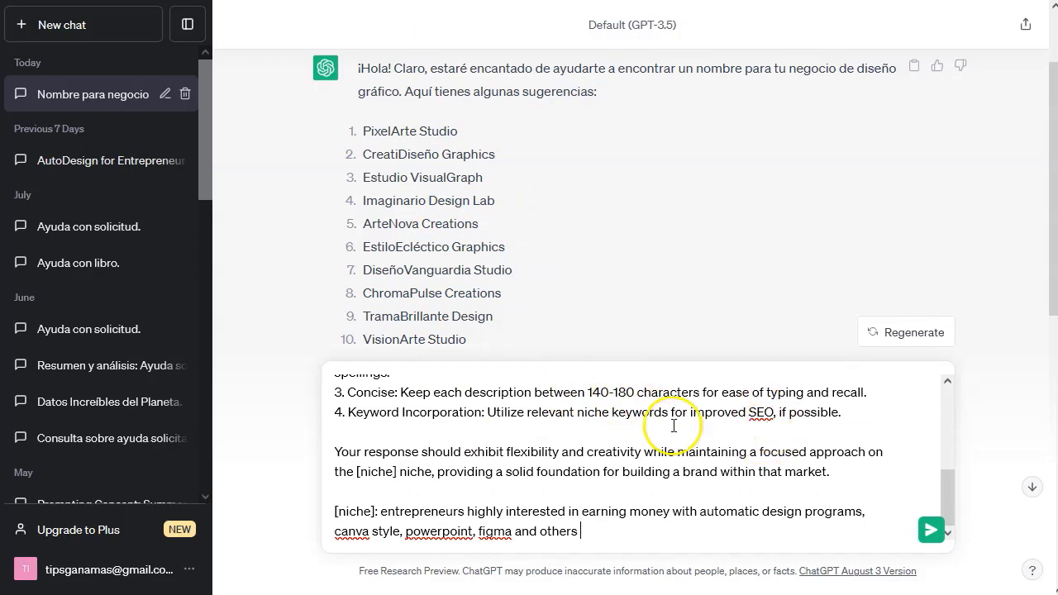
{"action": "scroll", "coordinate": [515, 441], "scroll_direction": "up", "scroll_amount": 3}
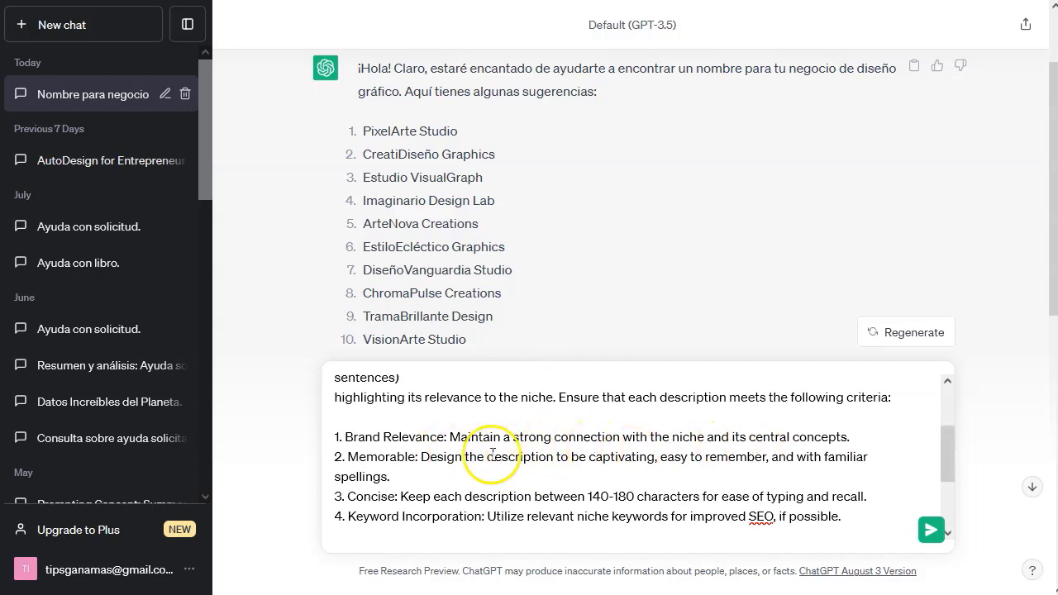
{"action": "scroll", "coordinate": [529, 421], "scroll_direction": "down", "scroll_amount": 3}
{"action": "key", "text": "Return"}
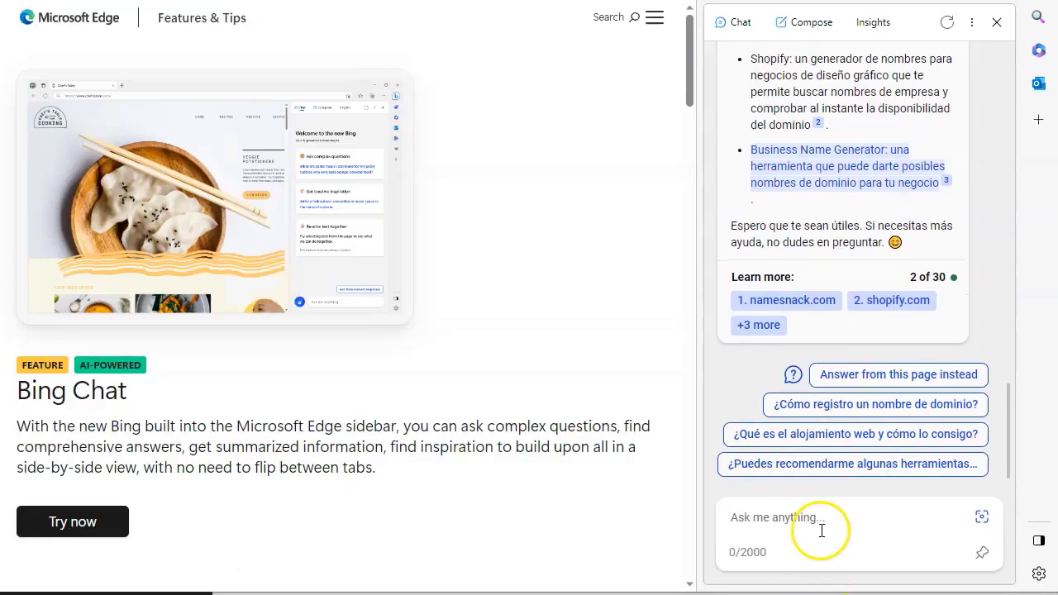
- In Bing Chat, paste the copied niche description prompt and send it
{"action": "key", "text": "ctrl+v"}
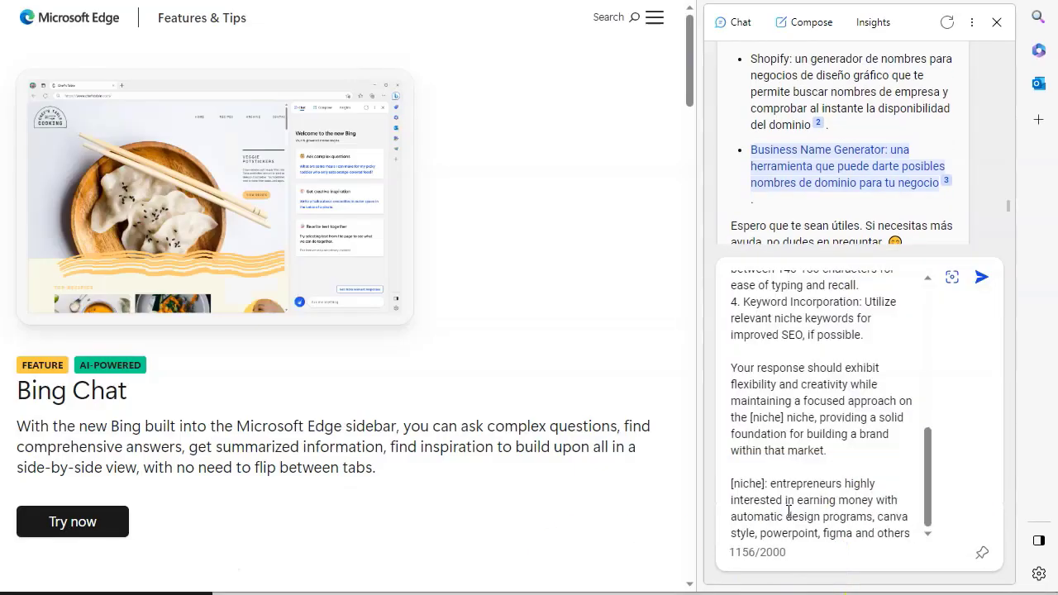
{"action": "key", "text": "Return"}
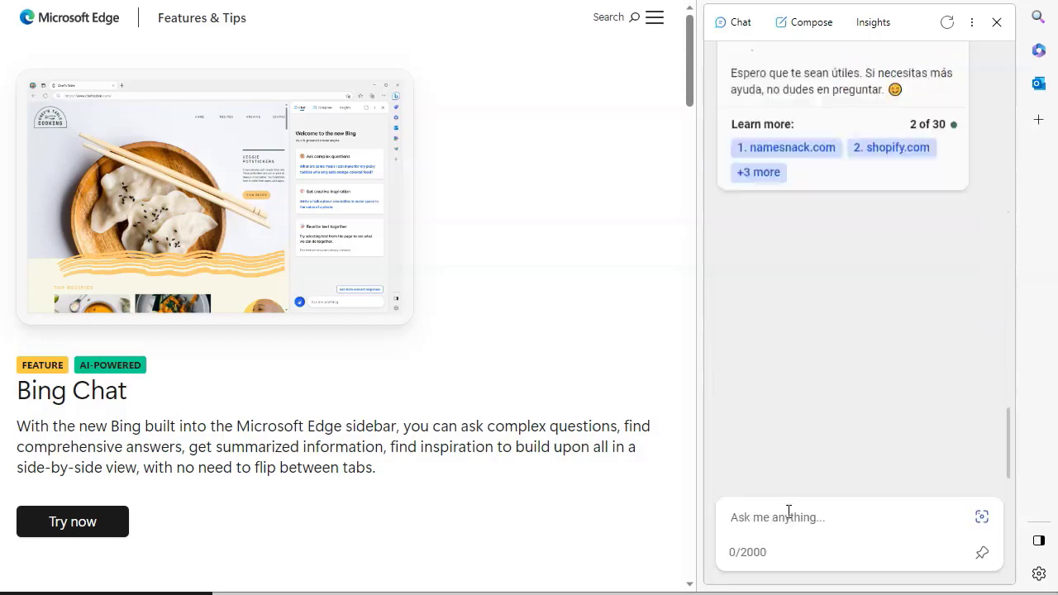
- Compare the niche descriptions from Google-PaLM in Poe, ChatGPT and Bing Chat, rereading the original request and each answer's wording
{"action": "left_click", "coordinate": [758, 108]}
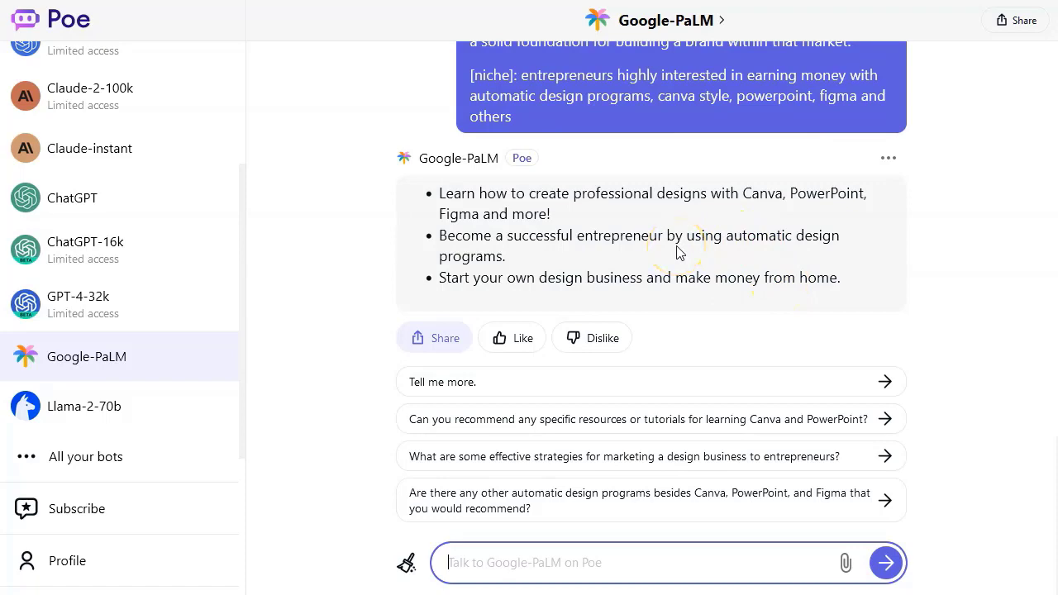
{"action": "scroll", "coordinate": [678, 252], "scroll_direction": "up", "scroll_amount": 4}
{"action": "scroll", "coordinate": [677, 245], "scroll_direction": "up", "scroll_amount": 3}
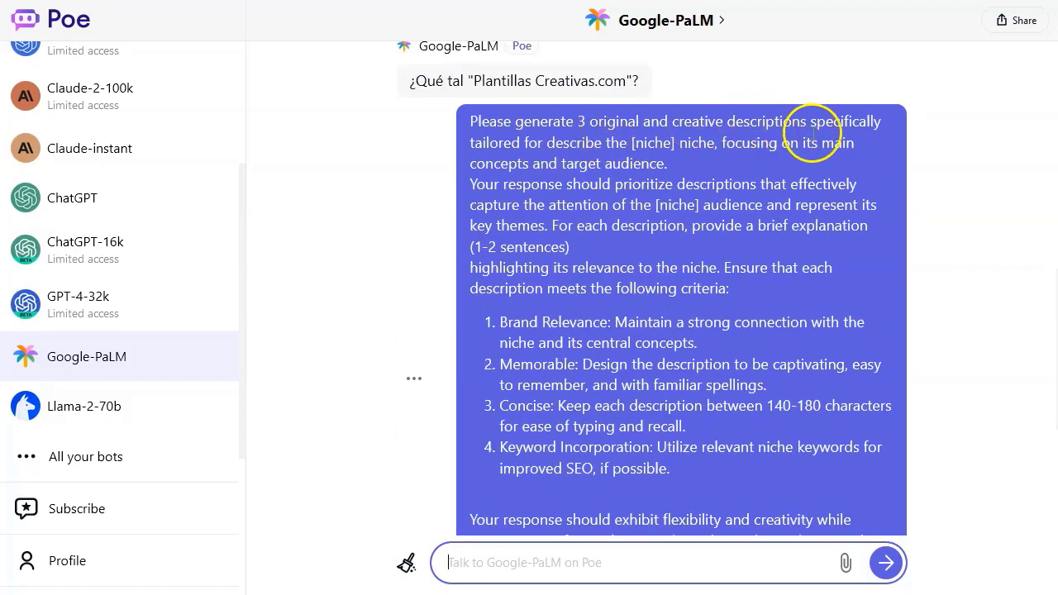
{"action": "scroll", "coordinate": [529, 155], "scroll_direction": "down", "scroll_amount": 8}
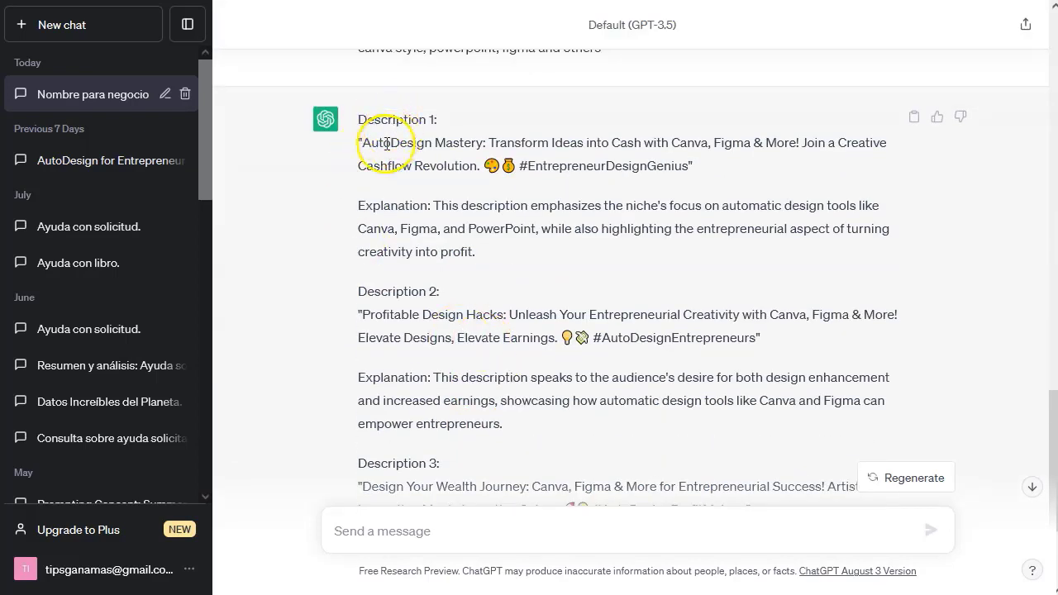
{"action": "left_click_drag", "start_coordinate": [361, 142], "coordinate": [480, 144]}
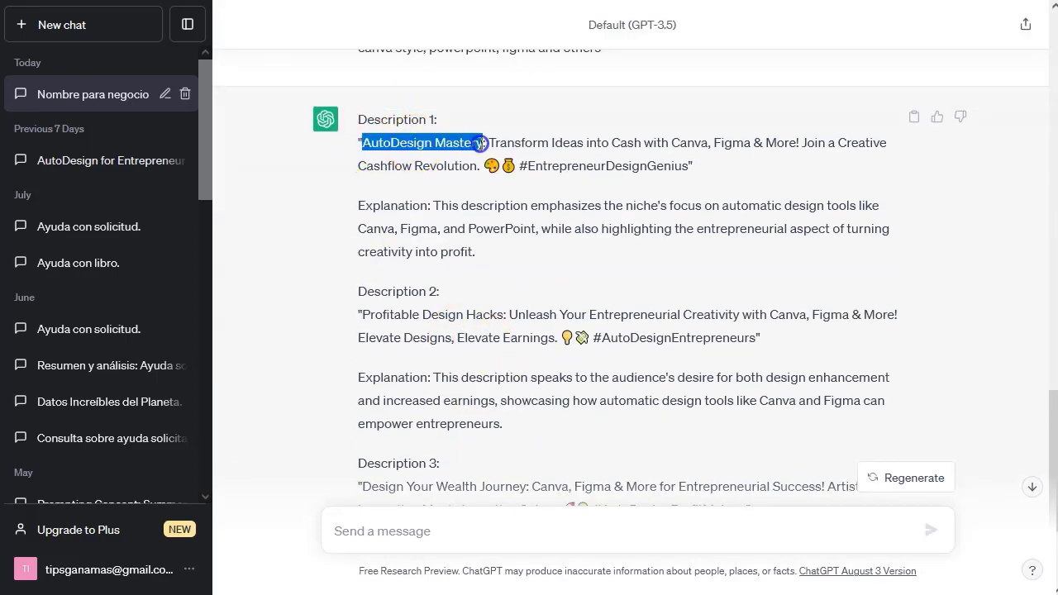
{"action": "left_click", "coordinate": [553, 142]}
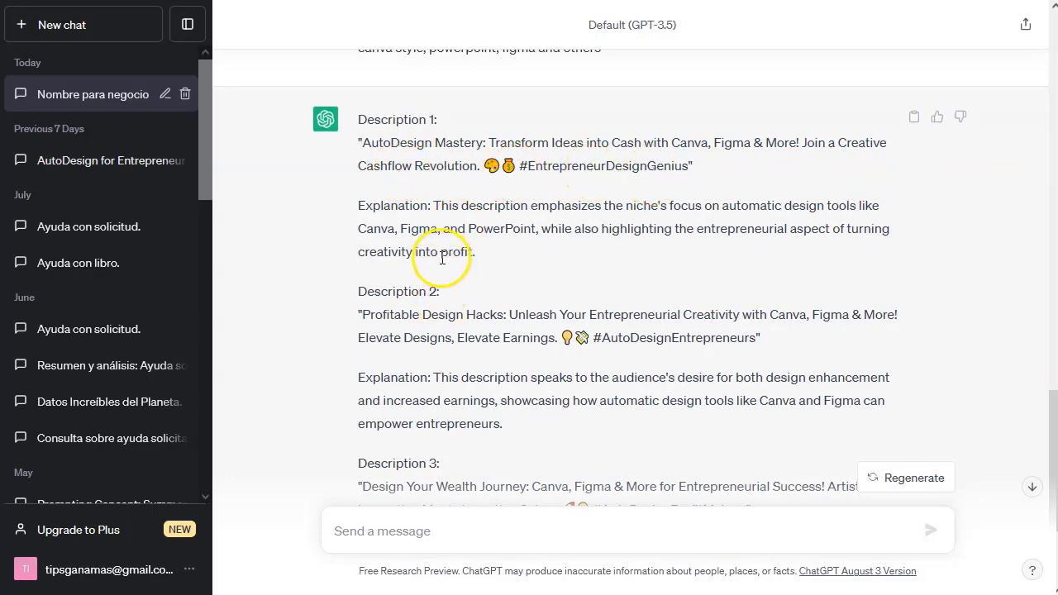
{"action": "scroll", "coordinate": [441, 268], "scroll_direction": "down", "scroll_amount": 1}
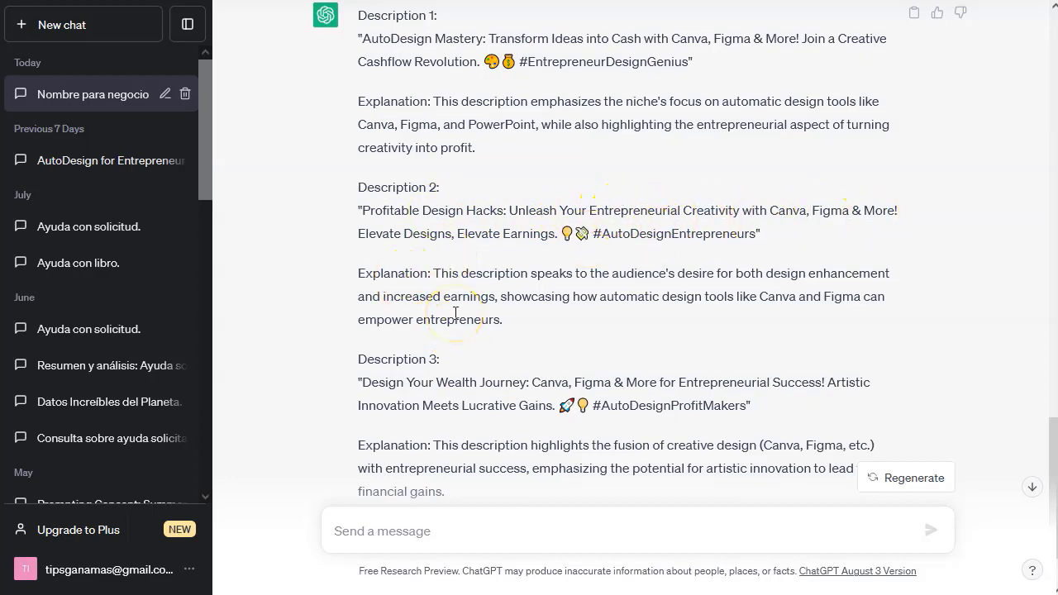
{"action": "scroll", "coordinate": [455, 313], "scroll_direction": "down", "scroll_amount": 2}
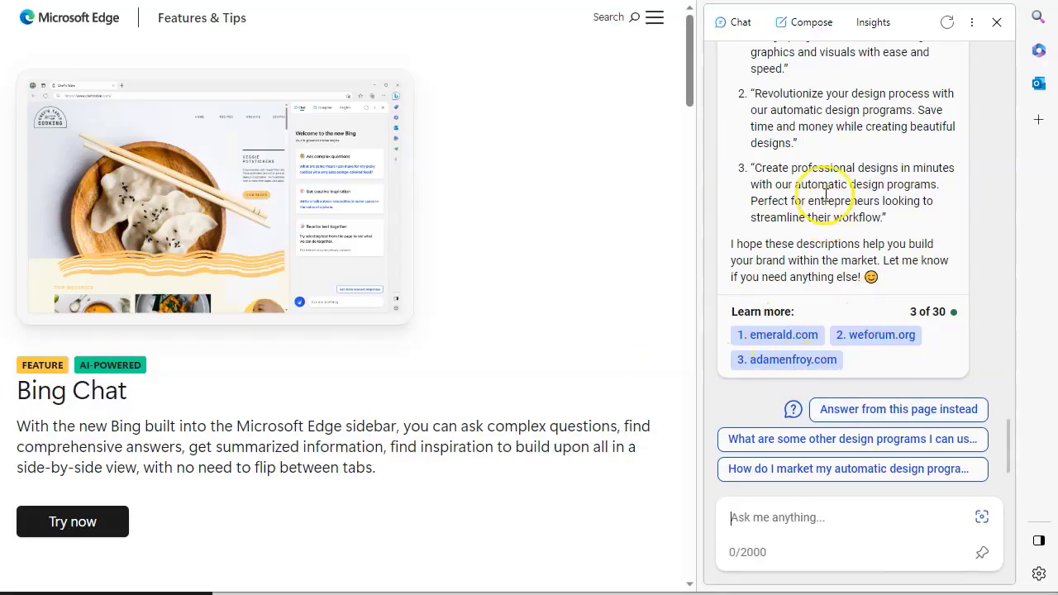
{"action": "scroll", "coordinate": [827, 200], "scroll_direction": "up", "scroll_amount": 2}
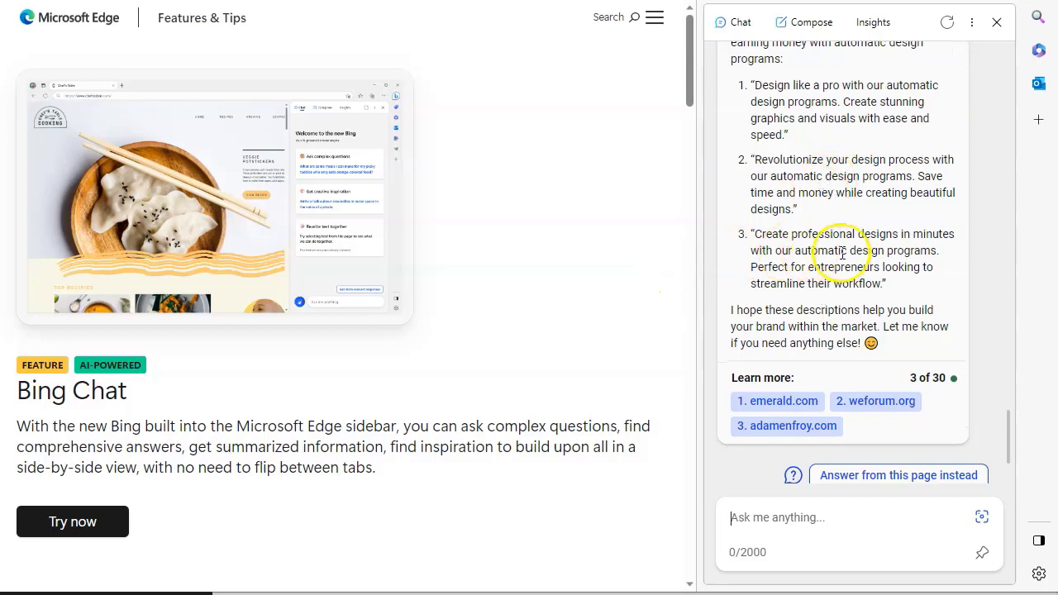
{"action": "scroll", "coordinate": [769, 248], "scroll_direction": "up", "scroll_amount": 1}
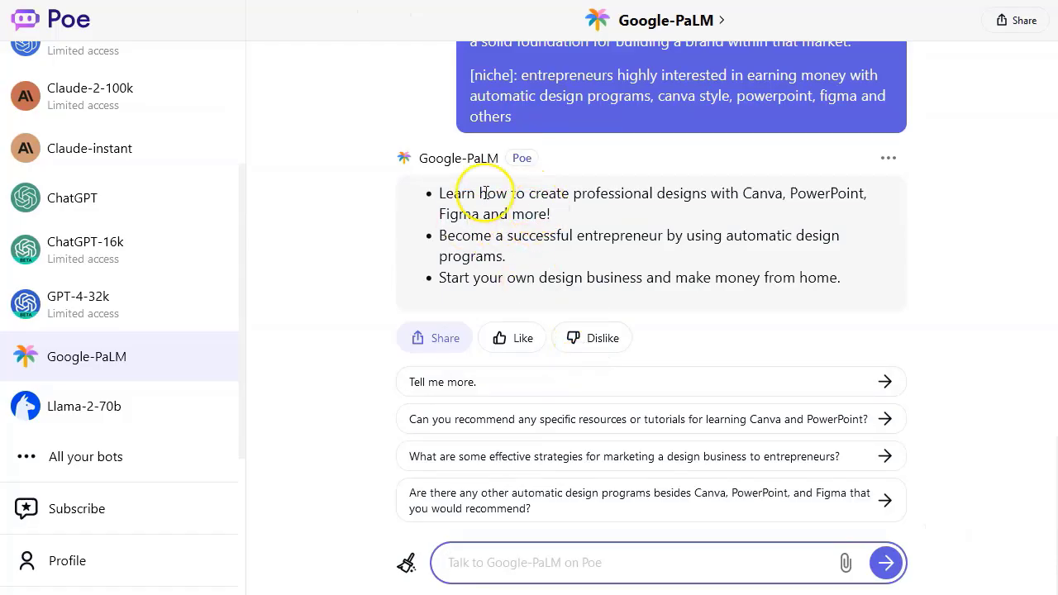
- In Poe, paste the 10 domain names prompt, remove the line breaks after "[niche] niche,", "attention of the [niche]" and "(1-2 sentences)", and send it
{"action": "key", "text": "ctrl+v"}
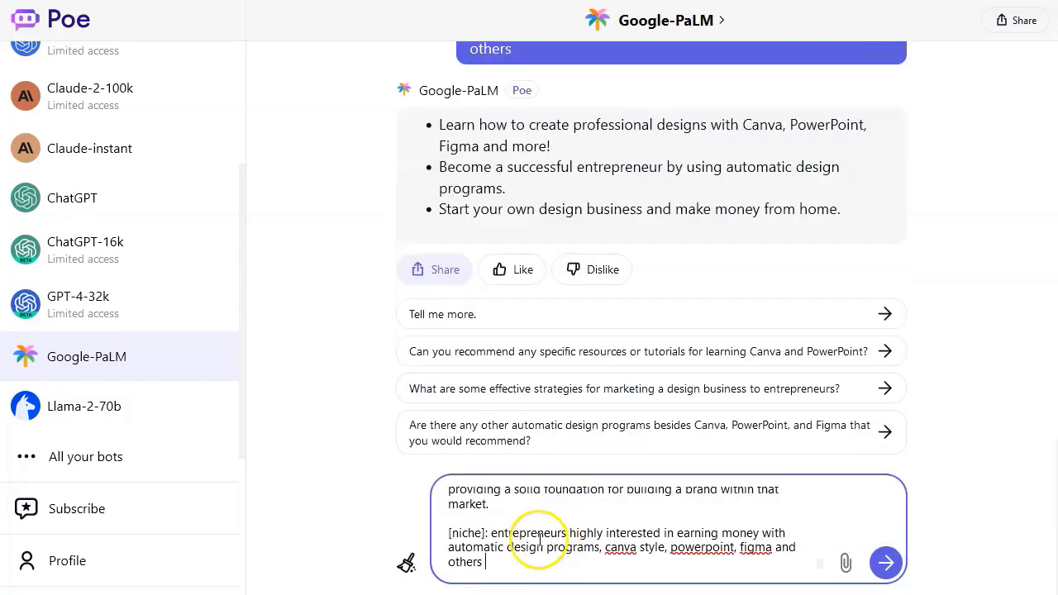
{"action": "scroll", "coordinate": [537, 541], "scroll_direction": "up", "scroll_amount": 2}
{"action": "scroll", "coordinate": [538, 537], "scroll_direction": "up", "scroll_amount": 5}
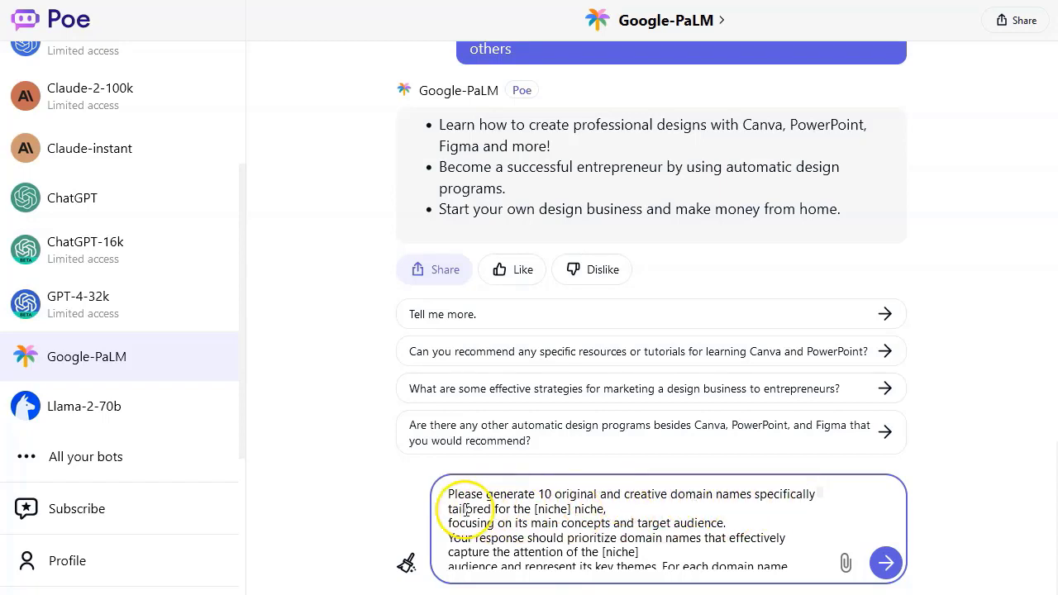
{"action": "left_click", "coordinate": [609, 507]}
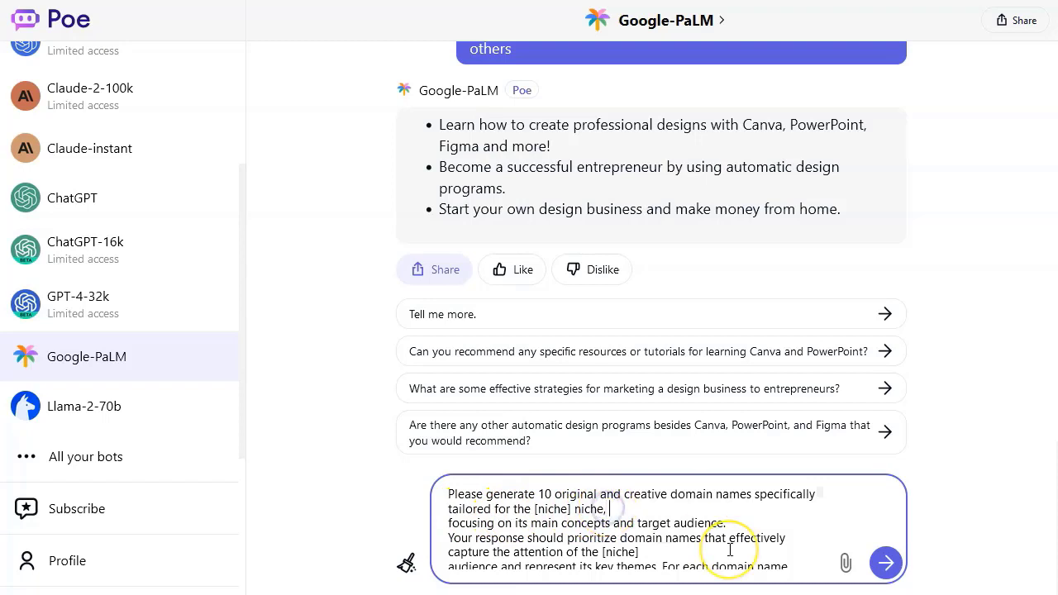
{"action": "key", "text": "Delete"}
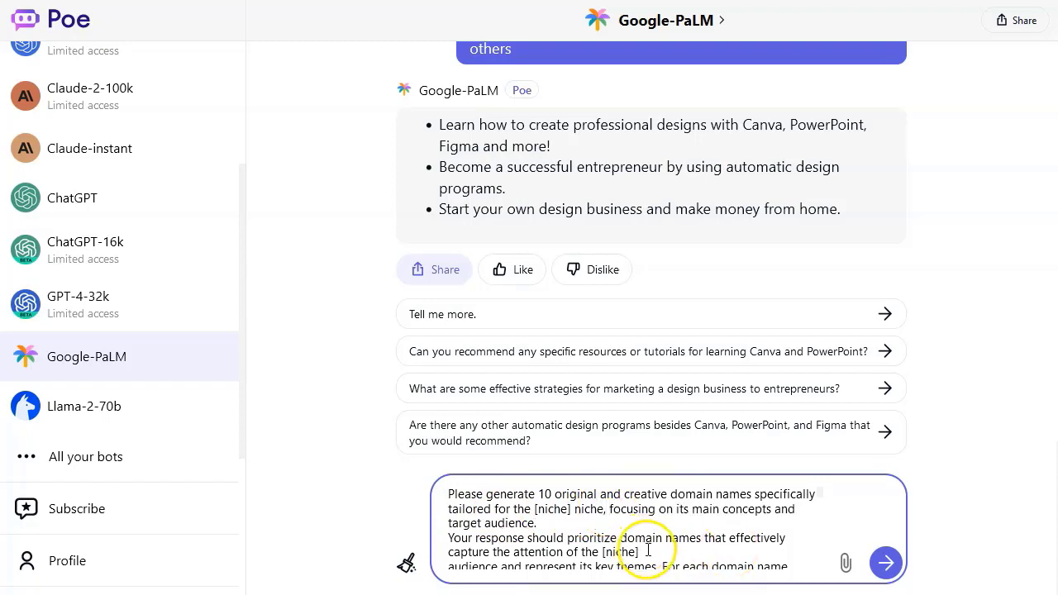
{"action": "key", "text": "Delete"}
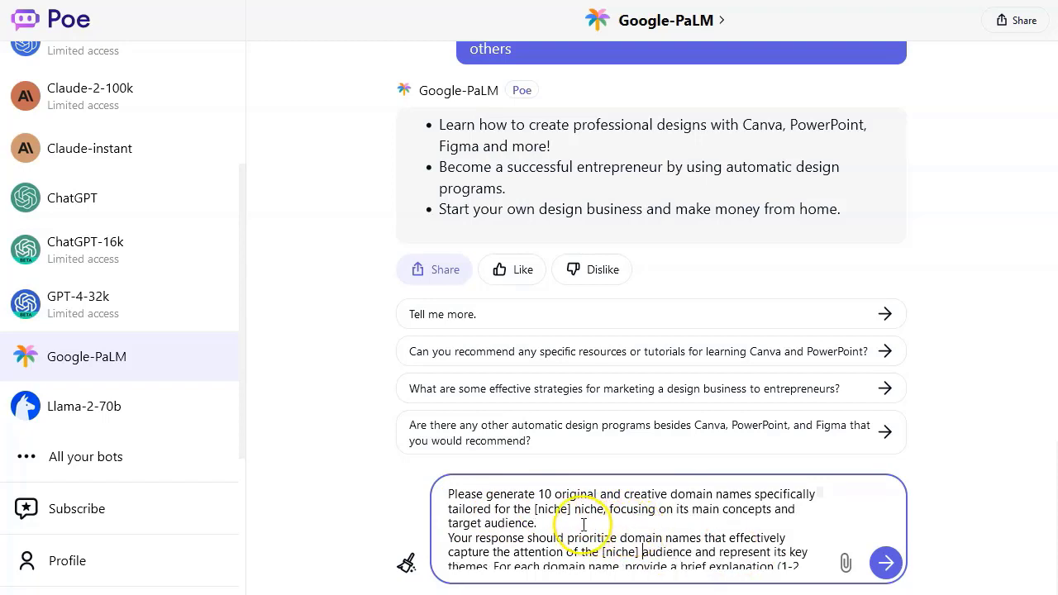
{"action": "scroll", "coordinate": [584, 524], "scroll_direction": "down", "scroll_amount": 1}
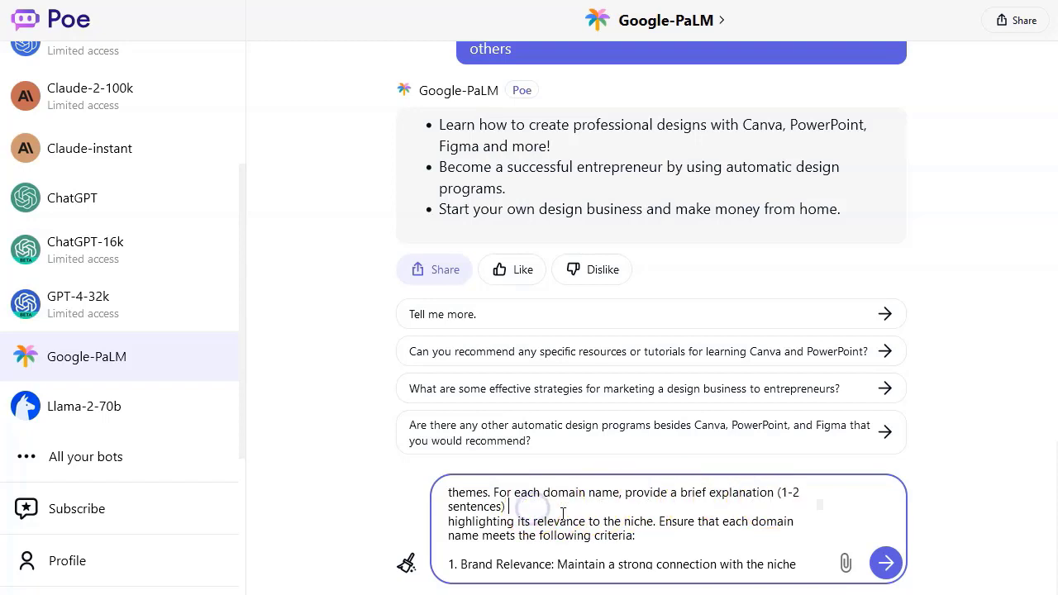
{"action": "key", "text": "Delete"}
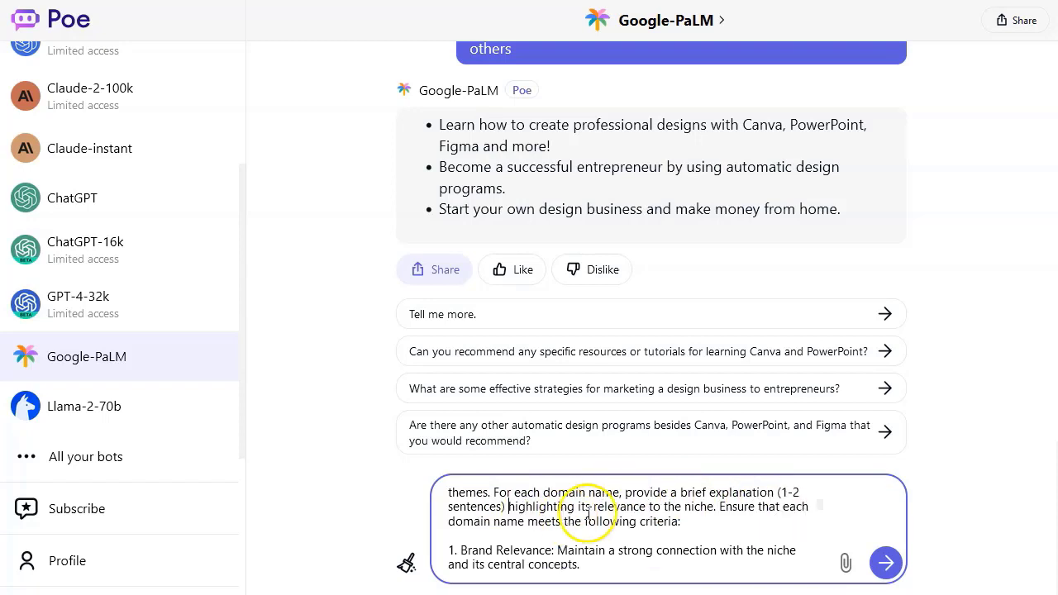
{"action": "left_click", "coordinate": [720, 509]}
{"action": "key", "text": "Return"}
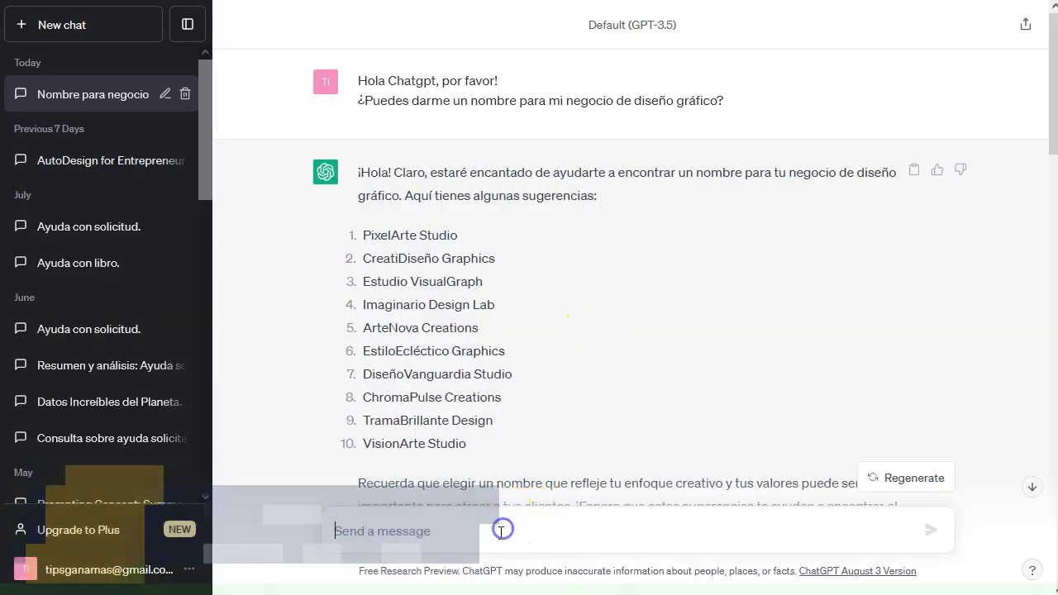
- Switch to ChatGPT, paste the domain names prompt, remove the stray line breaks after "flexibility" and "[niche] niche,", and send it
{"action": "left_click", "coordinate": [504, 528]}
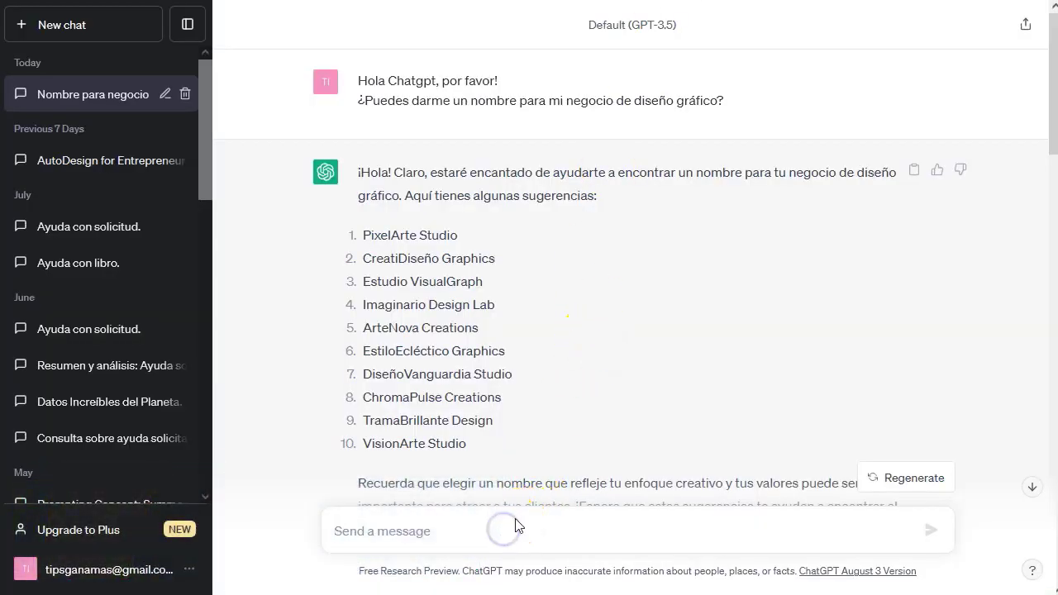
{"action": "key", "text": "ctrl+v"}
{"action": "scroll", "coordinate": [438, 440], "scroll_direction": "up", "scroll_amount": 3}
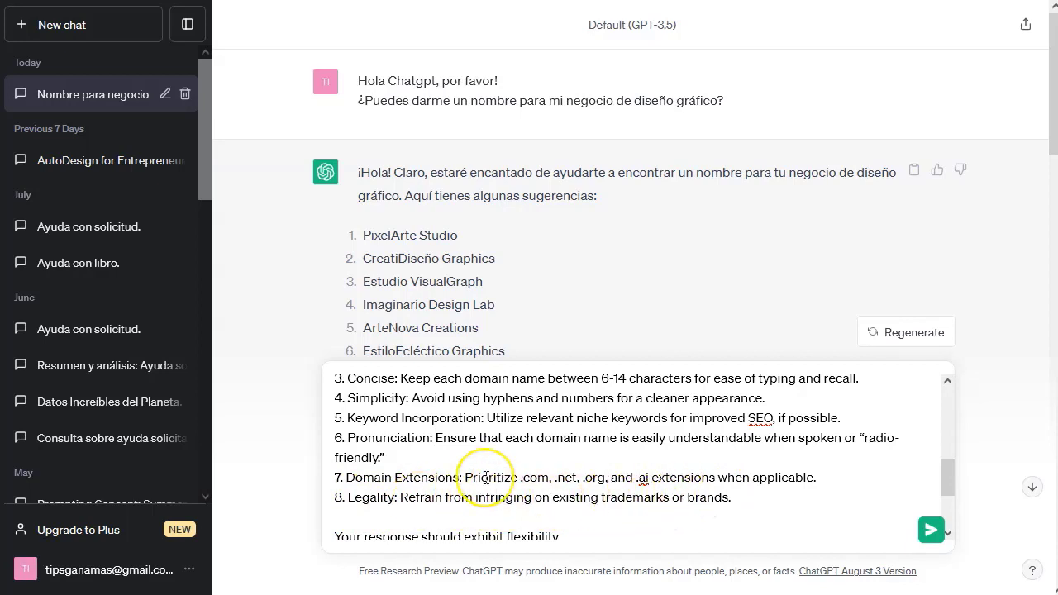
{"action": "scroll", "coordinate": [487, 479], "scroll_direction": "down", "scroll_amount": 2}
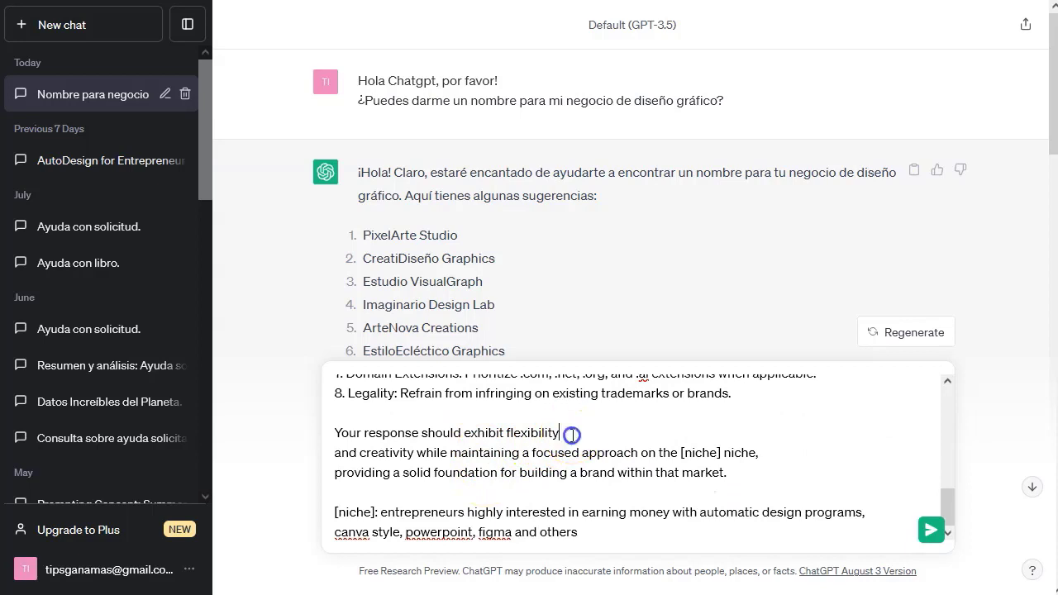
{"action": "key", "text": "Delete"}
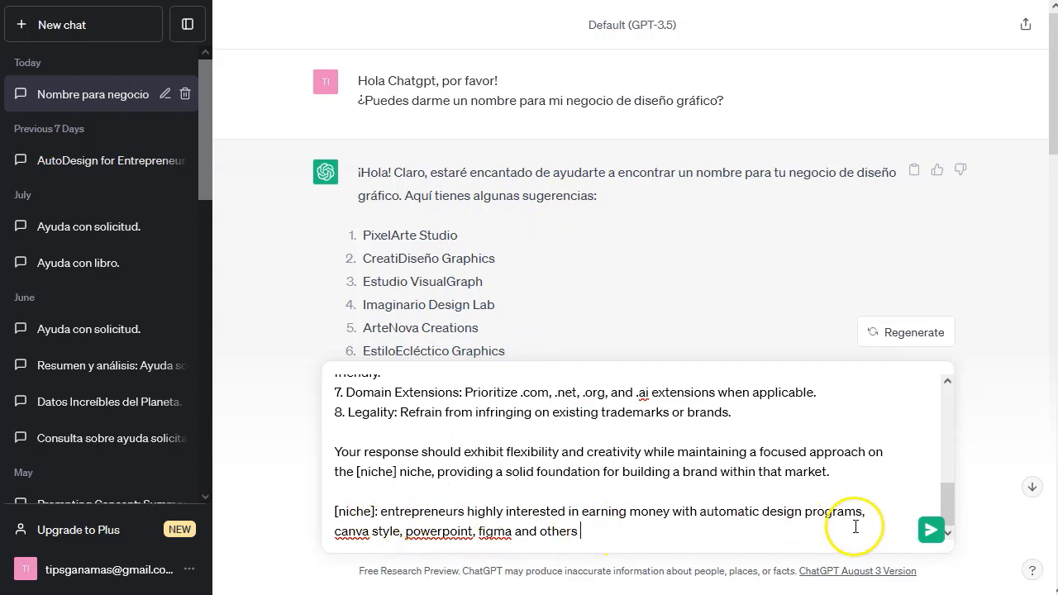
{"action": "left_click", "coordinate": [930, 532]}
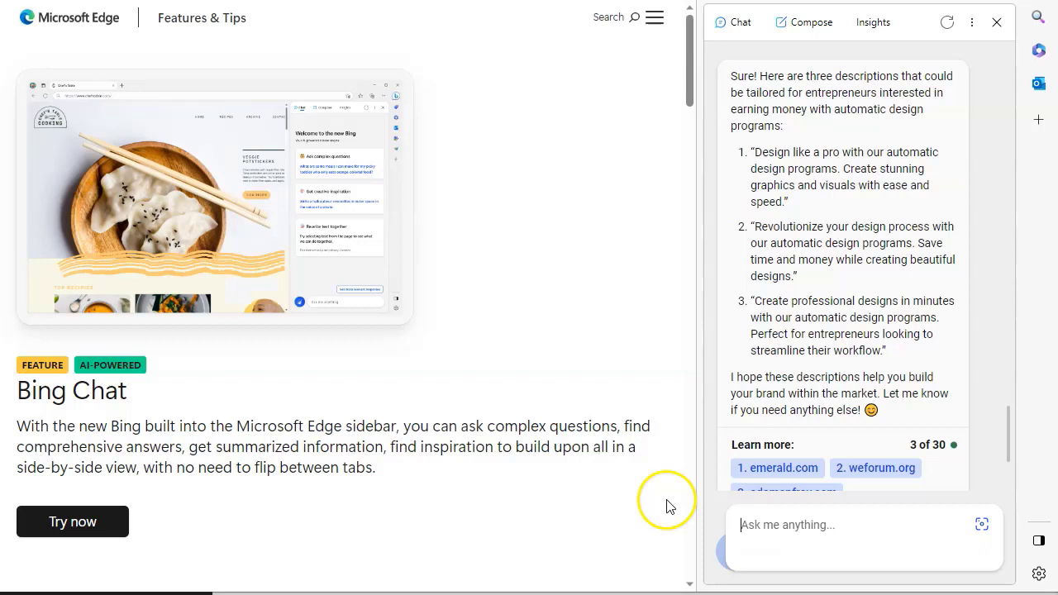
- Switch to Bing Chat, paste the same domain names prompt and send it
{"action": "left_click", "coordinate": [815, 534]}
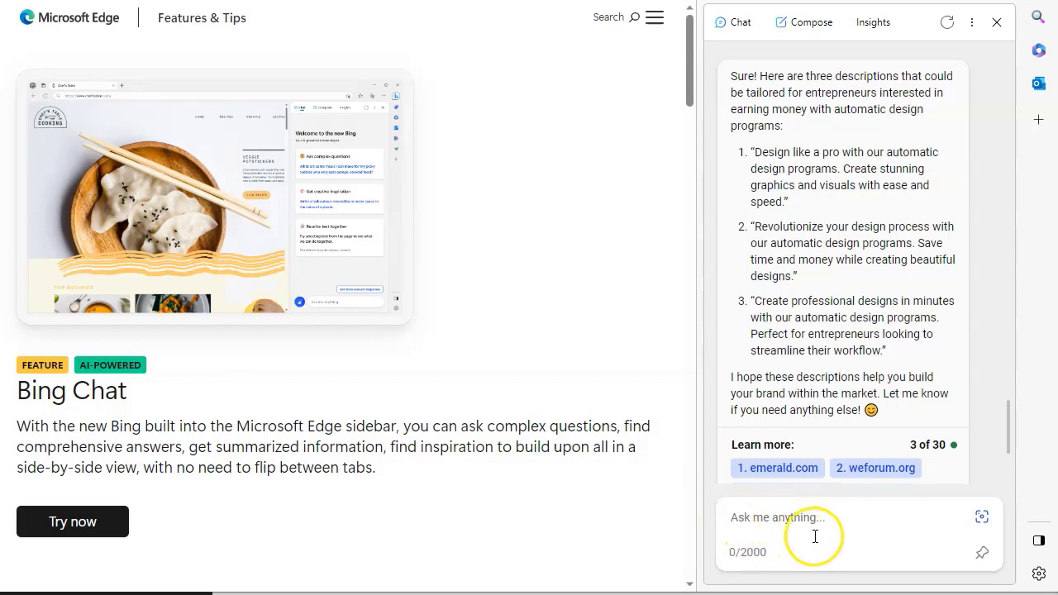
{"action": "key", "text": "ctrl+v"}
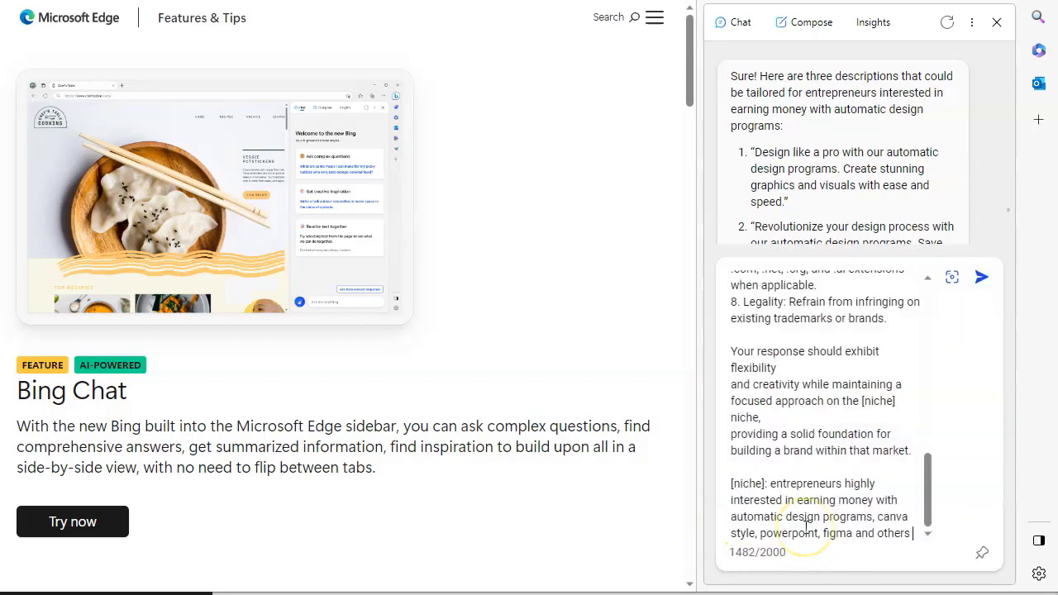
{"action": "key", "text": "Return"}
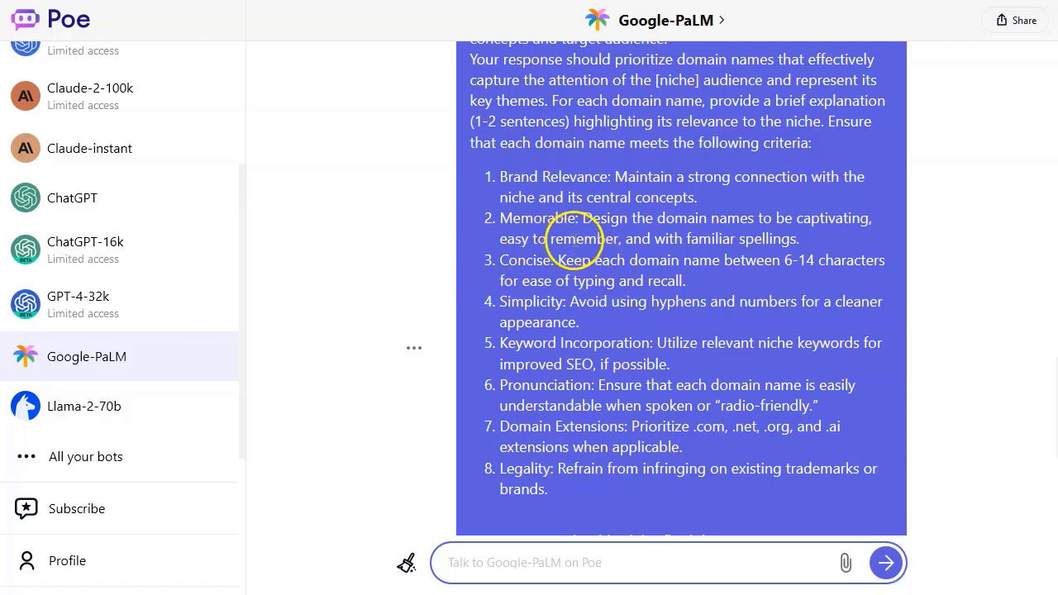
- Compare the domain name suggestions and their explanations in Poe's Google-PaLM, ChatGPT and Bing Chat
{"action": "scroll", "coordinate": [573, 326], "scroll_direction": "up", "scroll_amount": 1}
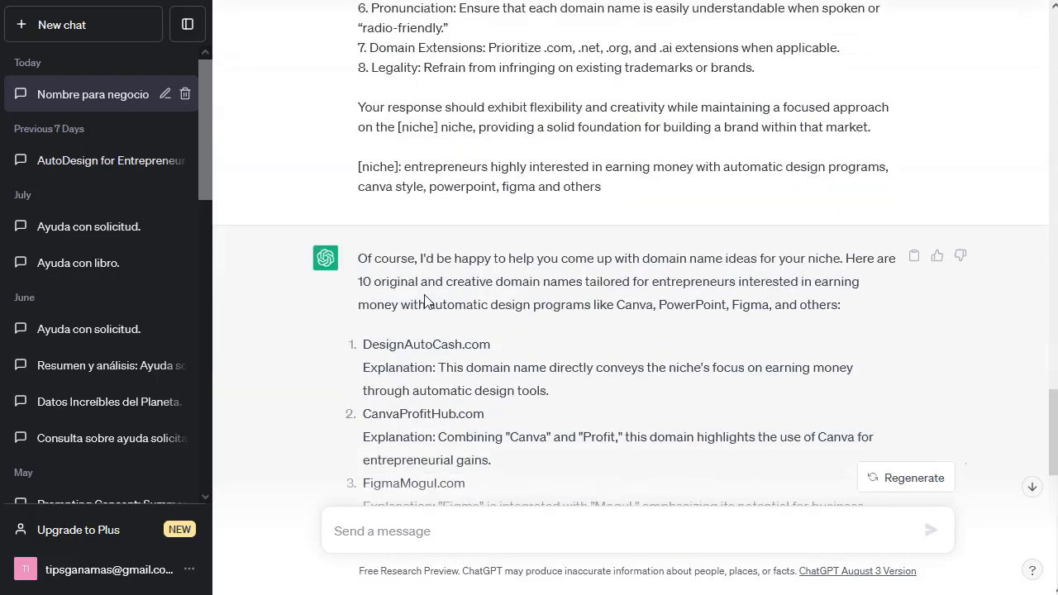
{"action": "scroll", "coordinate": [487, 273], "scroll_direction": "down", "scroll_amount": 1}
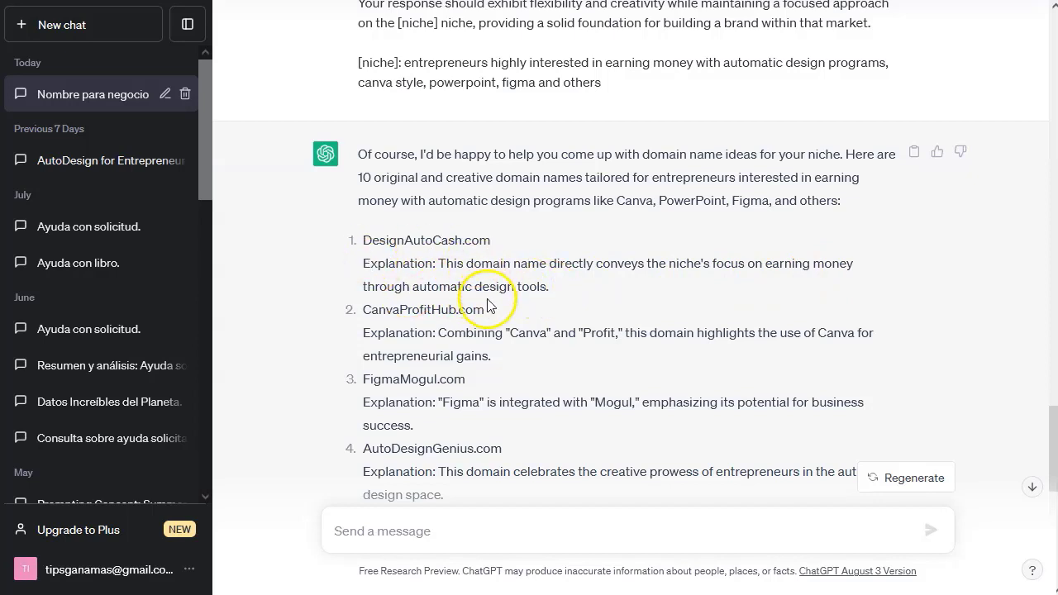
{"action": "scroll", "coordinate": [438, 299], "scroll_direction": "down", "scroll_amount": 1}
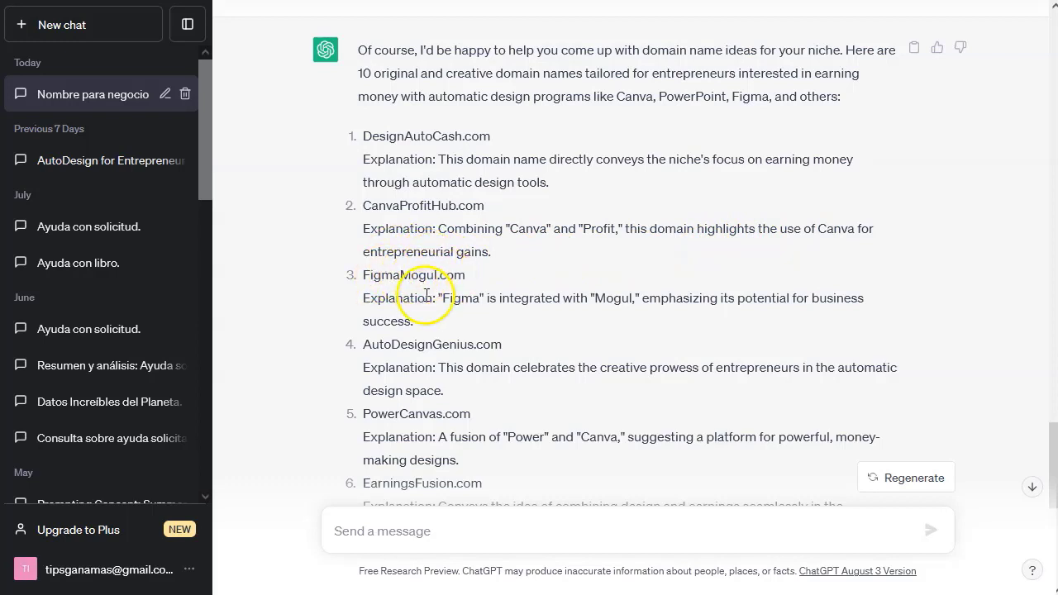
{"action": "scroll", "coordinate": [404, 290], "scroll_direction": "down", "scroll_amount": 3}
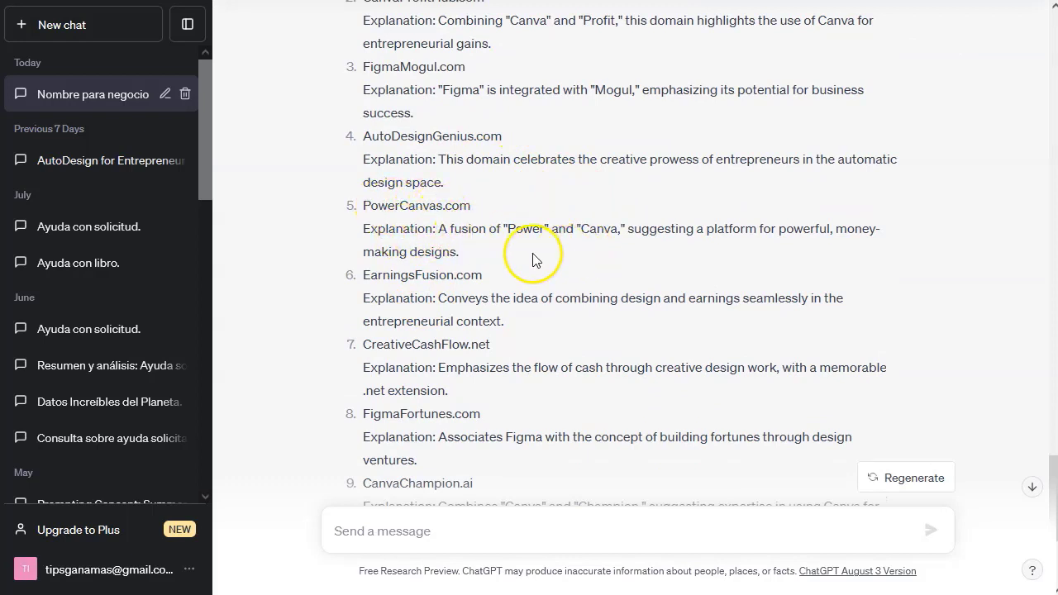
{"action": "scroll", "coordinate": [466, 252], "scroll_direction": "down", "scroll_amount": 1}
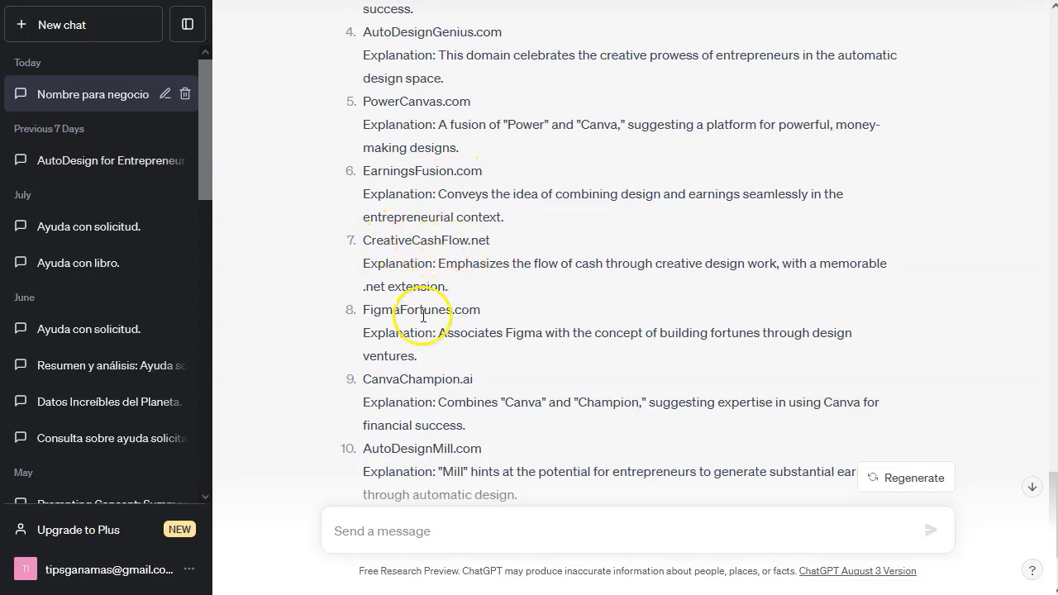
{"action": "scroll", "coordinate": [418, 313], "scroll_direction": "down", "scroll_amount": 1}
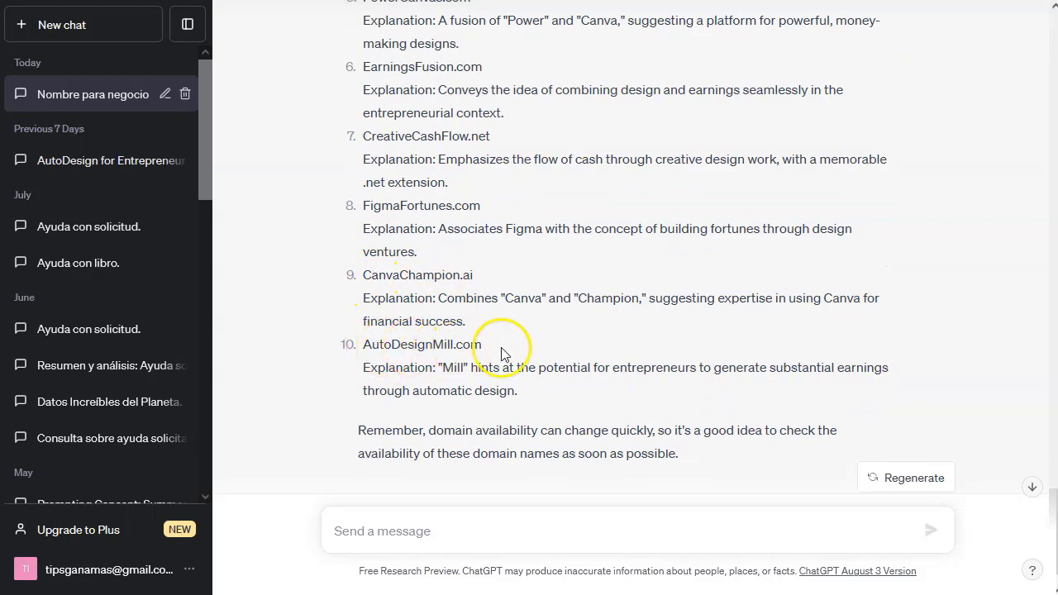
{"action": "scroll", "coordinate": [563, 281], "scroll_direction": "up", "scroll_amount": 2}
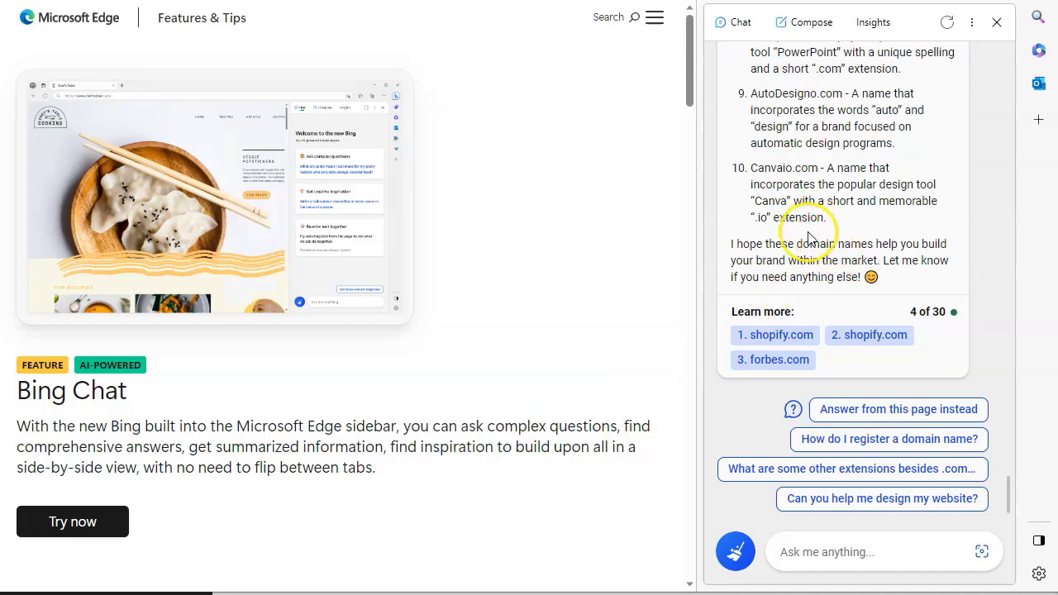
{"action": "scroll", "coordinate": [806, 228], "scroll_direction": "up", "scroll_amount": 9}
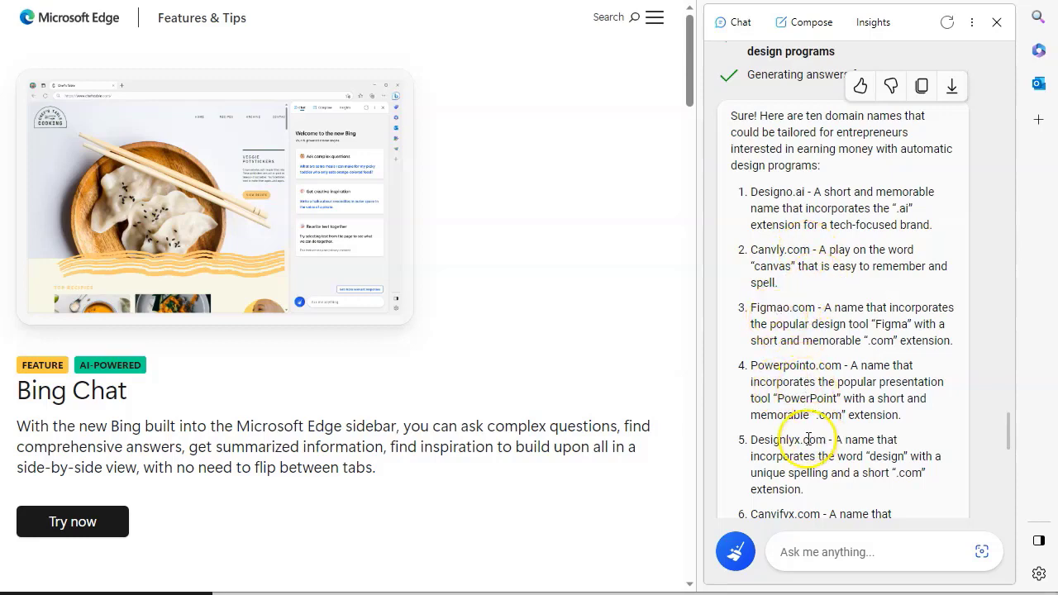
- Review Bing Chat's ten domain name suggestions and the explanation given for each one
{"action": "scroll", "coordinate": [854, 393], "scroll_direction": "down", "scroll_amount": 3}
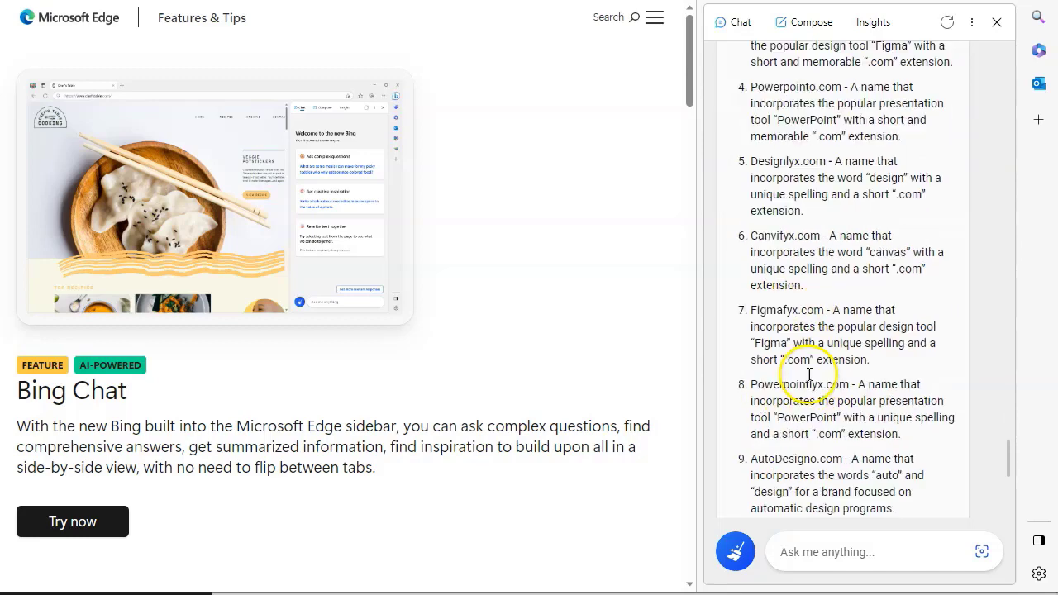
{"action": "scroll", "coordinate": [794, 384], "scroll_direction": "down", "scroll_amount": 1}
{"action": "scroll", "coordinate": [812, 363], "scroll_direction": "down", "scroll_amount": 1}
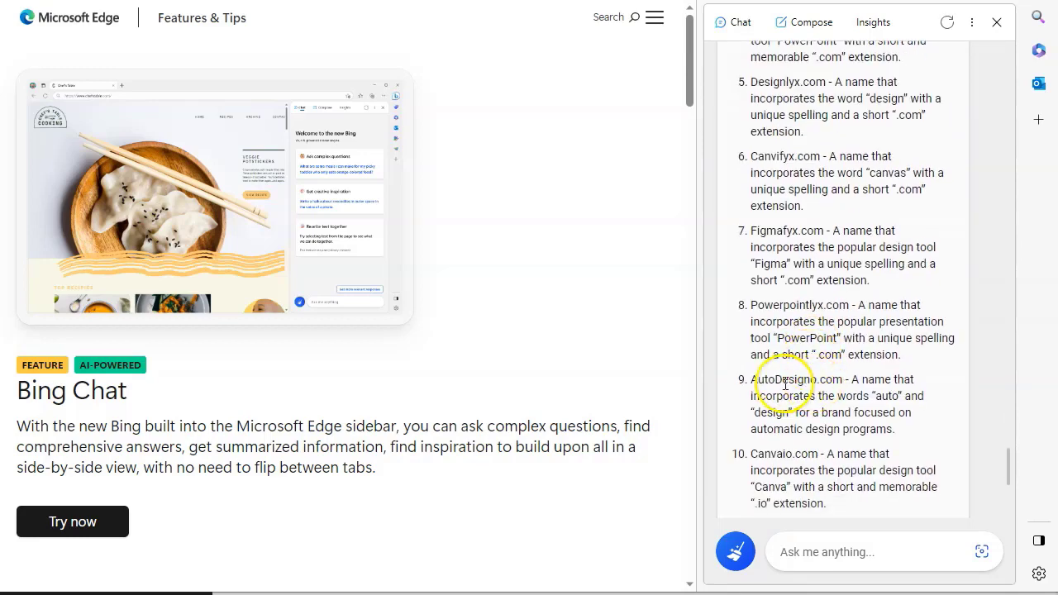
{"action": "scroll", "coordinate": [810, 372], "scroll_direction": "up", "scroll_amount": 2}
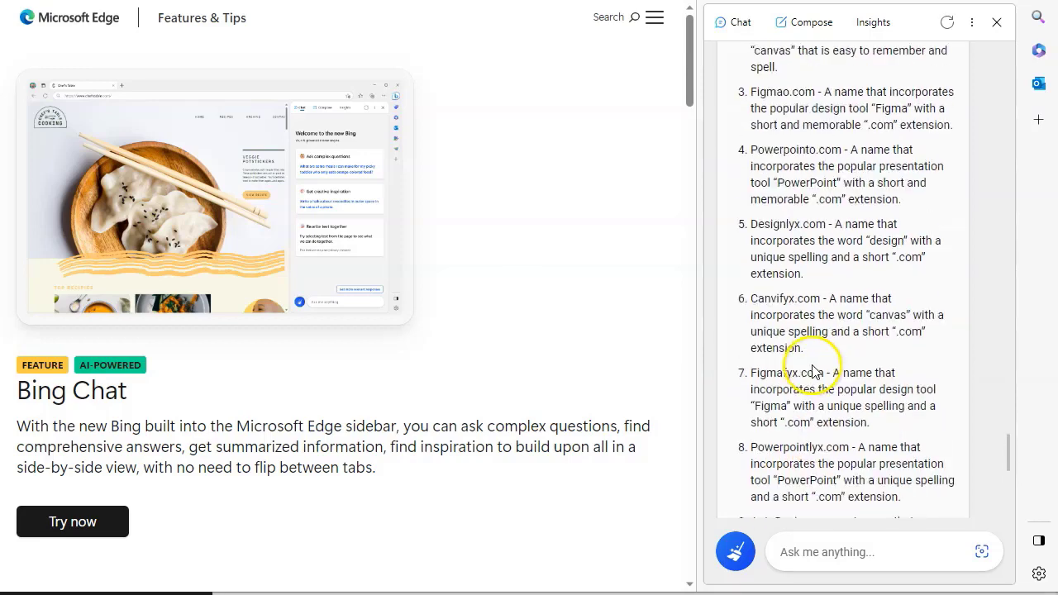
{"action": "scroll", "coordinate": [827, 385], "scroll_direction": "down", "scroll_amount": 2}
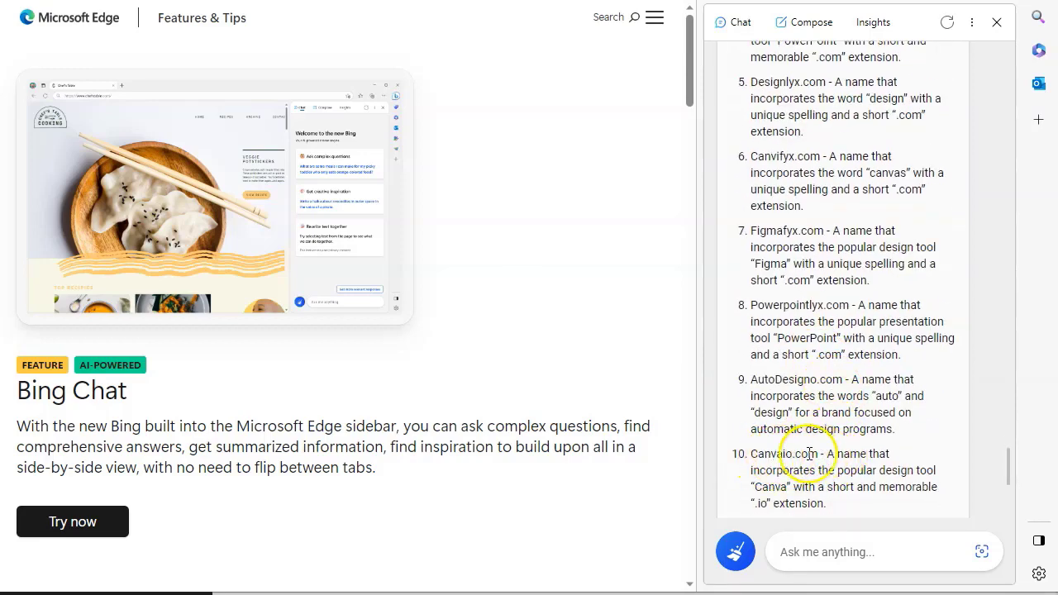
{"action": "scroll", "coordinate": [831, 400], "scroll_direction": "down", "scroll_amount": 1}
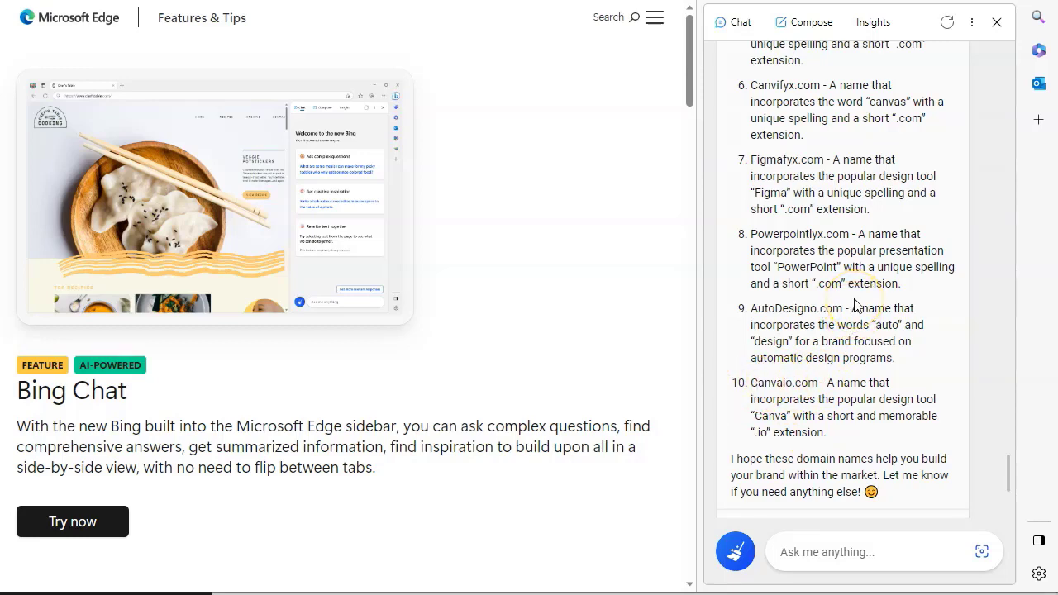
{"action": "scroll", "coordinate": [855, 306], "scroll_direction": "up", "scroll_amount": 5}
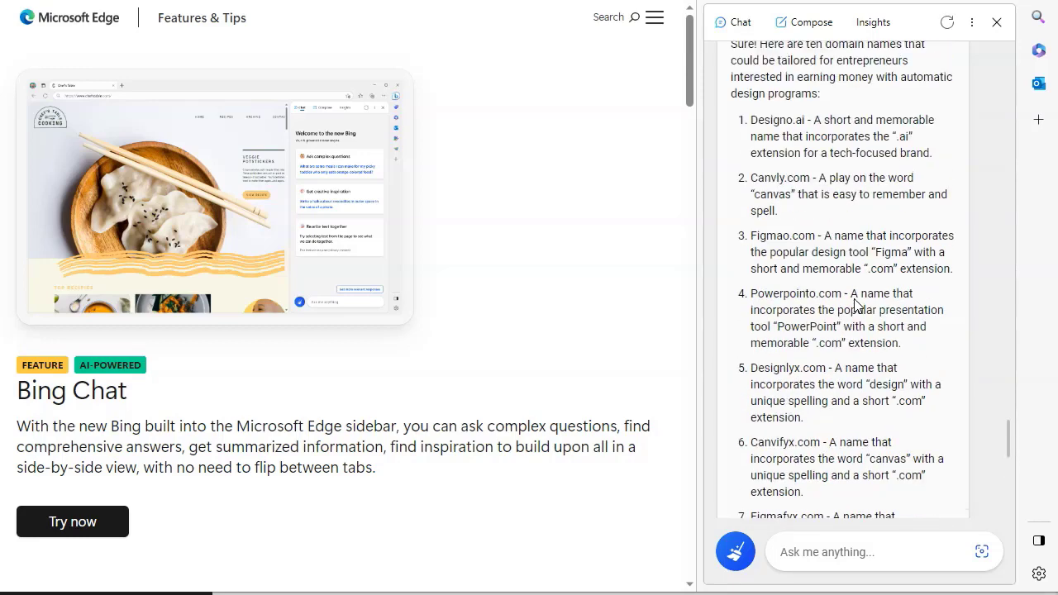
{"action": "scroll", "coordinate": [851, 301], "scroll_direction": "up", "scroll_amount": 2}
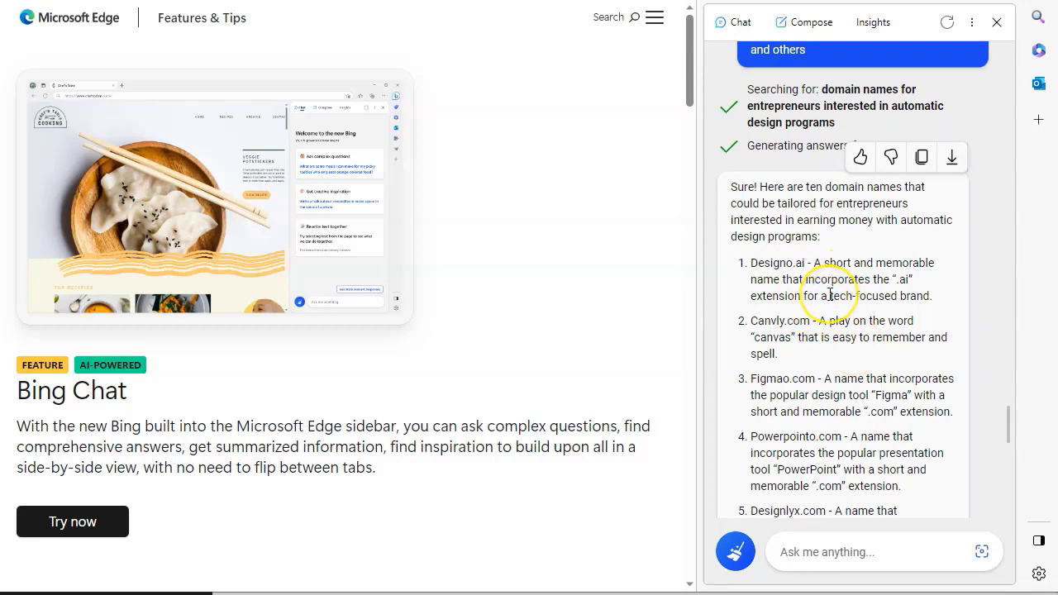
{"action": "scroll", "coordinate": [826, 297], "scroll_direction": "down", "scroll_amount": 1}
- Reread the domain name criteria in the Bing Chat prompt and the three earlier descriptions for the automatic design niche
{"action": "scroll", "coordinate": [830, 293], "scroll_direction": "up", "scroll_amount": 10}
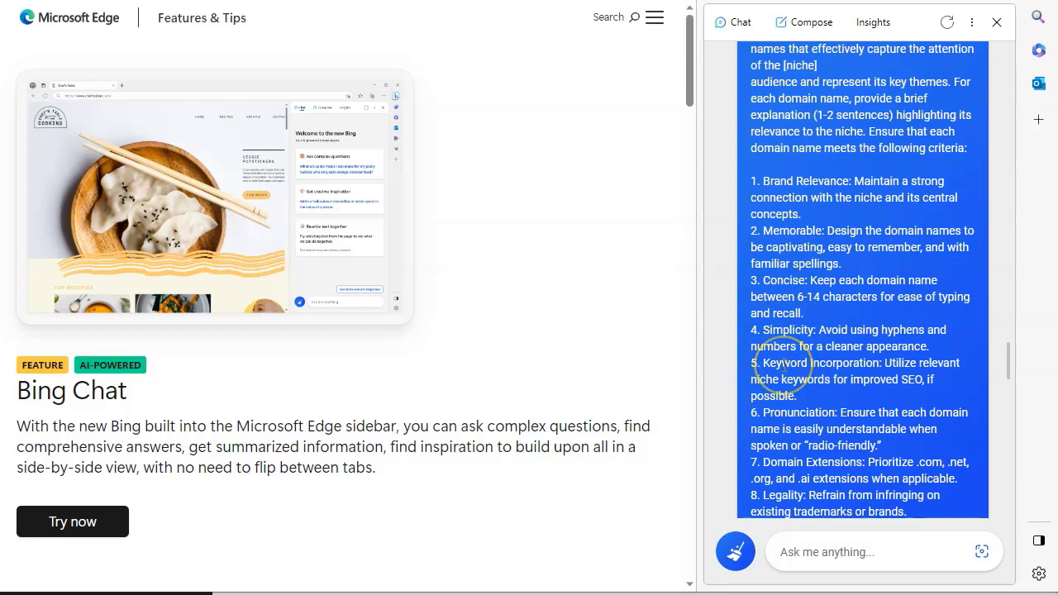
{"action": "scroll", "coordinate": [784, 366], "scroll_direction": "down", "scroll_amount": 1}
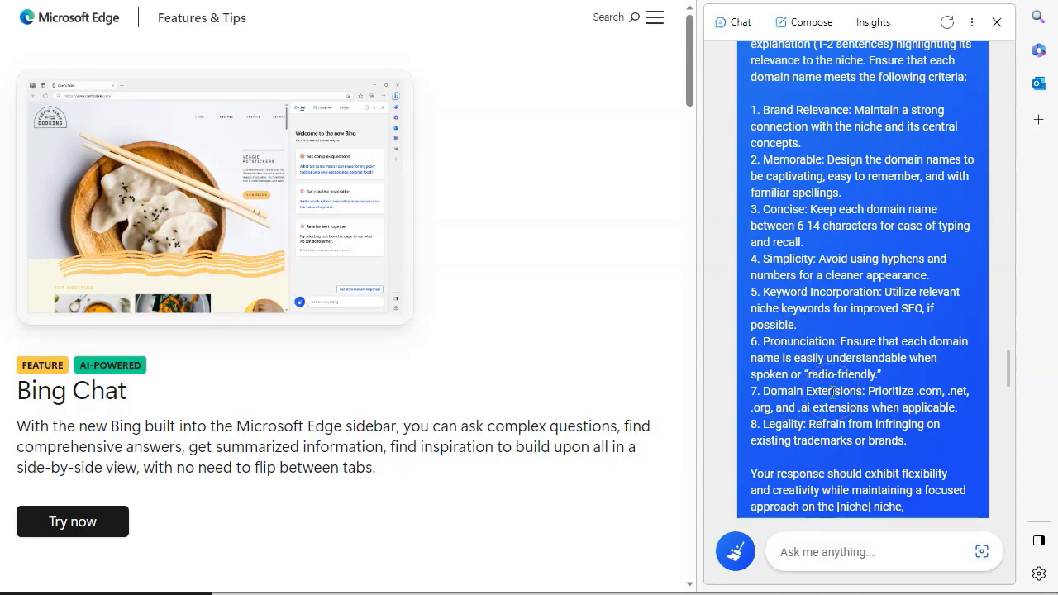
{"action": "scroll", "coordinate": [841, 289], "scroll_direction": "up", "scroll_amount": 4}
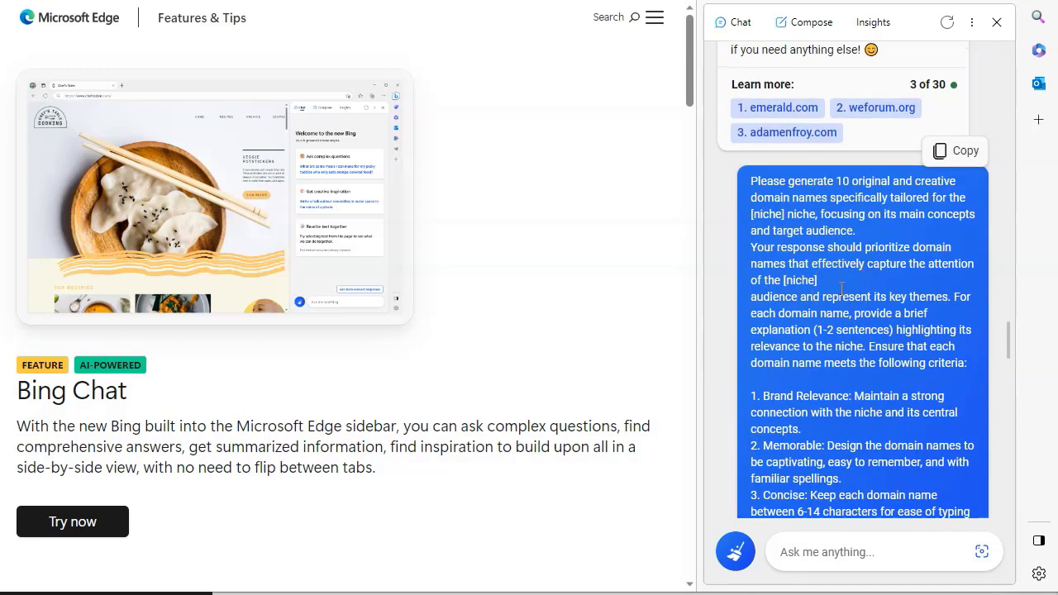
{"action": "scroll", "coordinate": [841, 289], "scroll_direction": "up", "scroll_amount": 1}
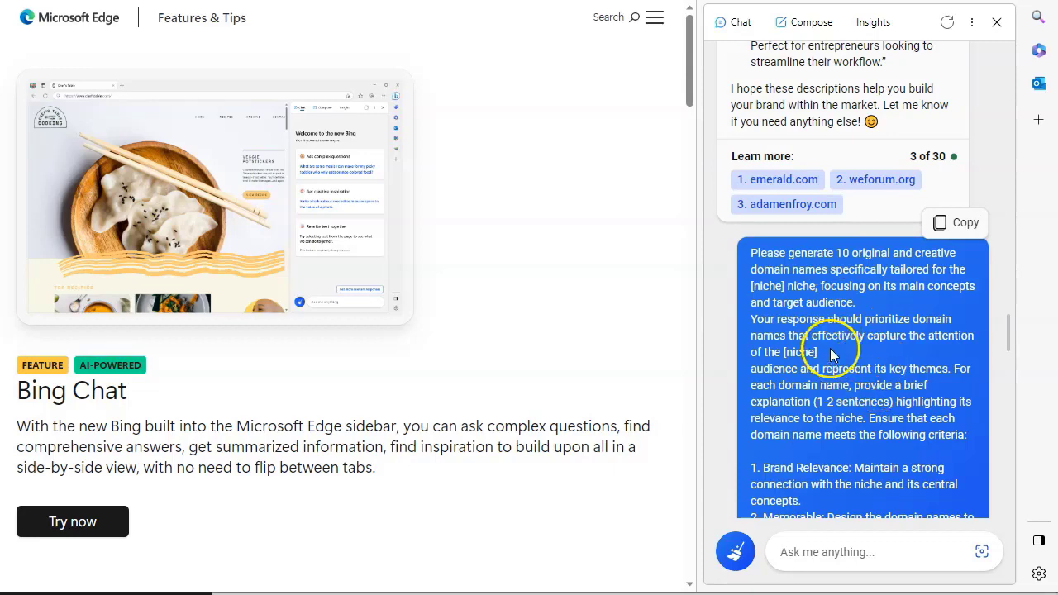
{"action": "scroll", "coordinate": [826, 347], "scroll_direction": "up", "scroll_amount": 4}
{"action": "scroll", "coordinate": [827, 248], "scroll_direction": "down", "scroll_amount": 1}
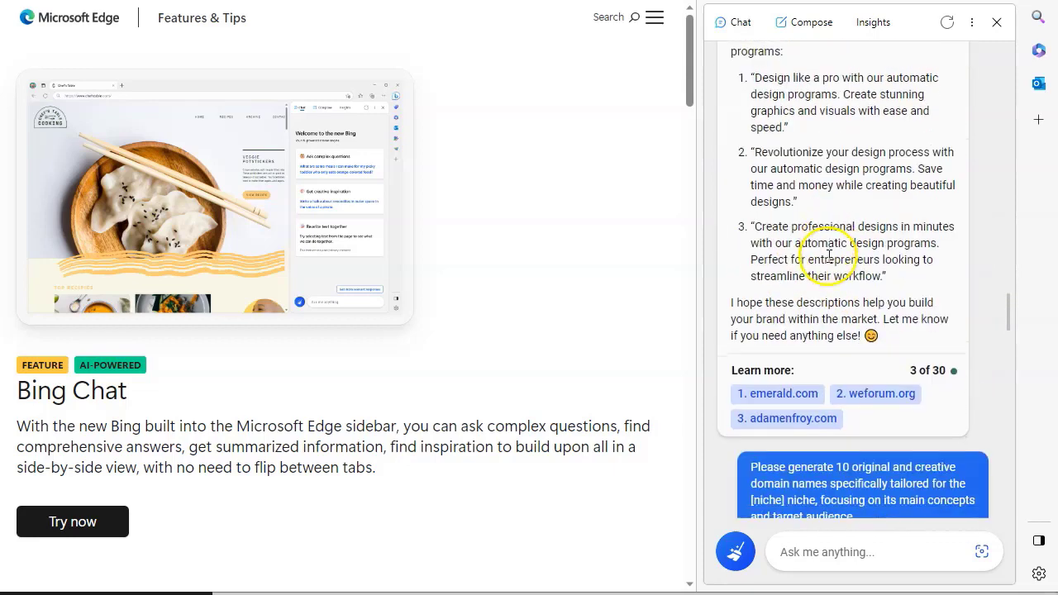
{"action": "scroll", "coordinate": [838, 248], "scroll_direction": "up", "scroll_amount": 4}
{"action": "scroll", "coordinate": [823, 347], "scroll_direction": "down", "scroll_amount": 1}
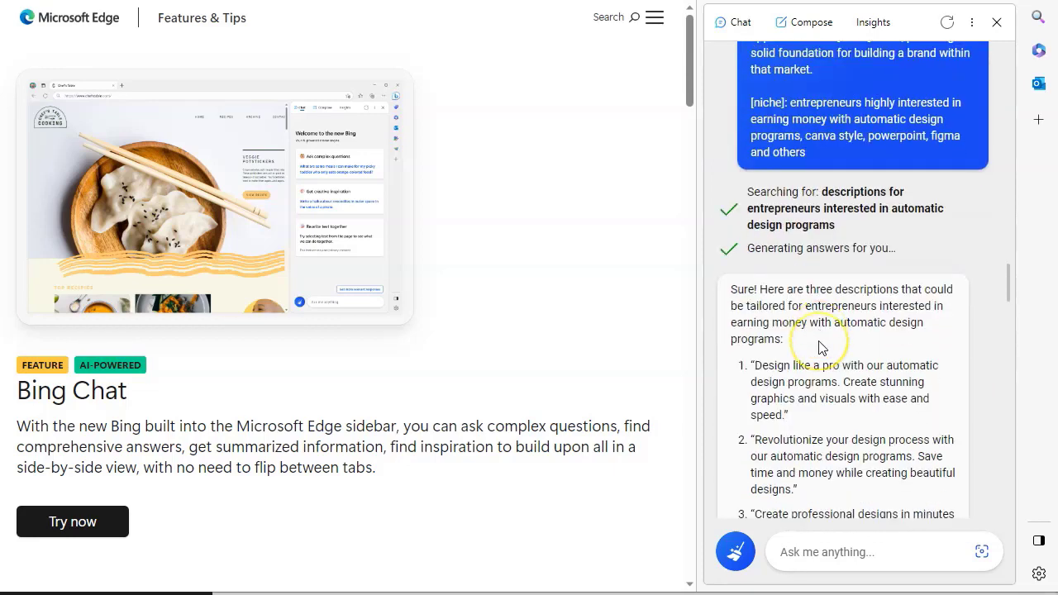
{"action": "scroll", "coordinate": [820, 347], "scroll_direction": "down", "scroll_amount": 1}
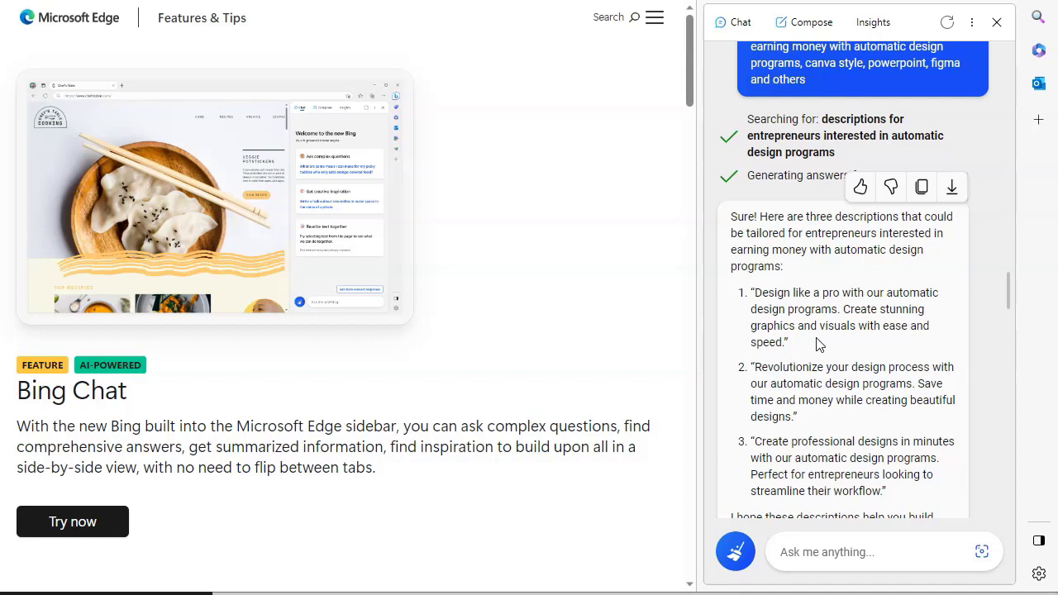
- Switch to the Ultimate Prompts Hub Avanzados spreadsheet and filter the Category column of Prompt Database to show only Social Media
{"action": "left_click", "coordinate": [805, 317]}
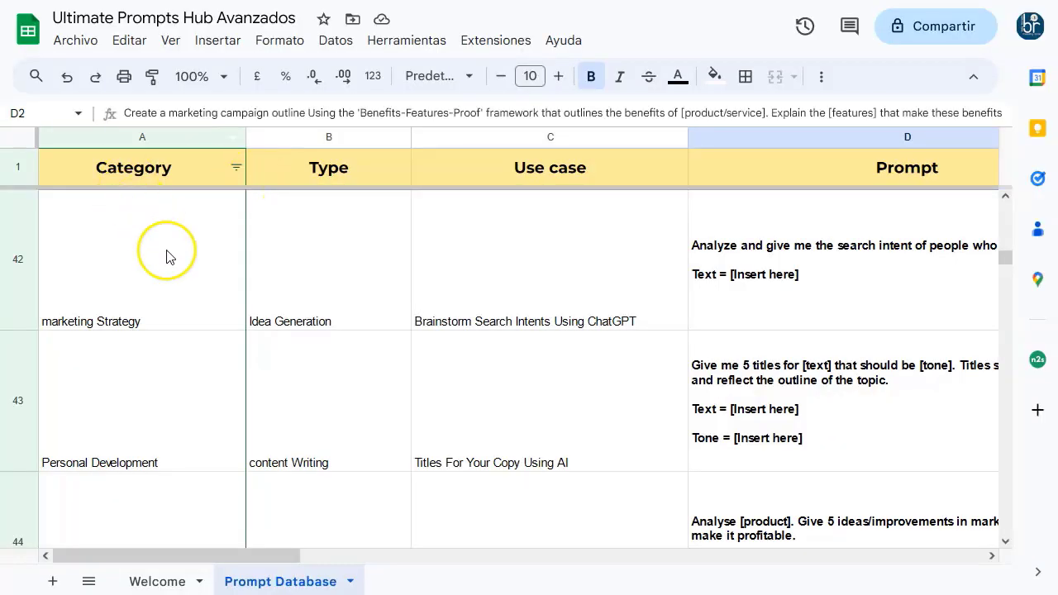
{"action": "left_click", "coordinate": [237, 169]}
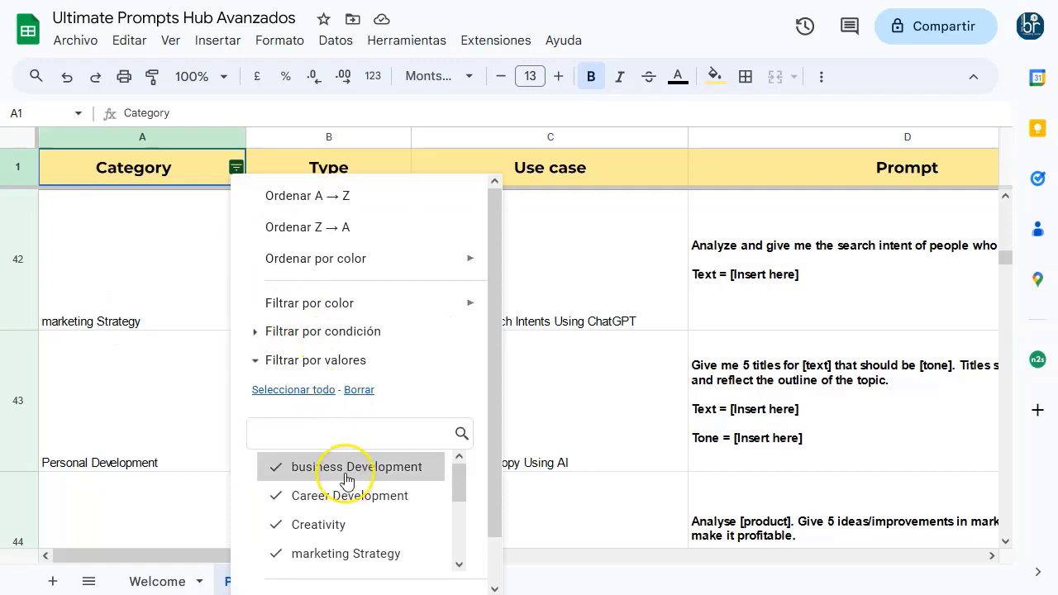
{"action": "scroll", "coordinate": [346, 481], "scroll_direction": "down", "scroll_amount": 1}
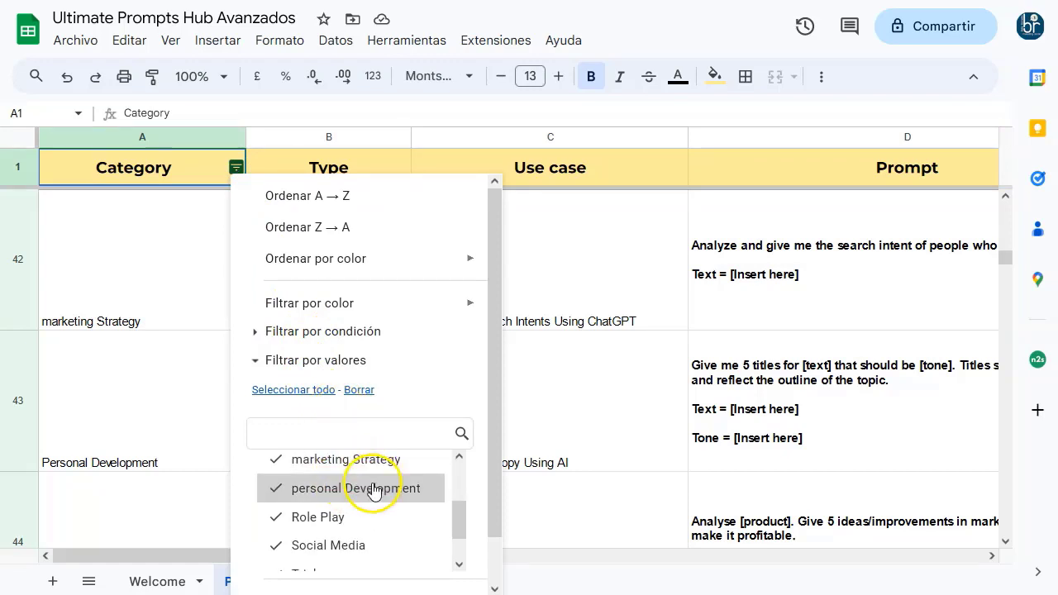
{"action": "scroll", "coordinate": [342, 515], "scroll_direction": "down", "scroll_amount": 1}
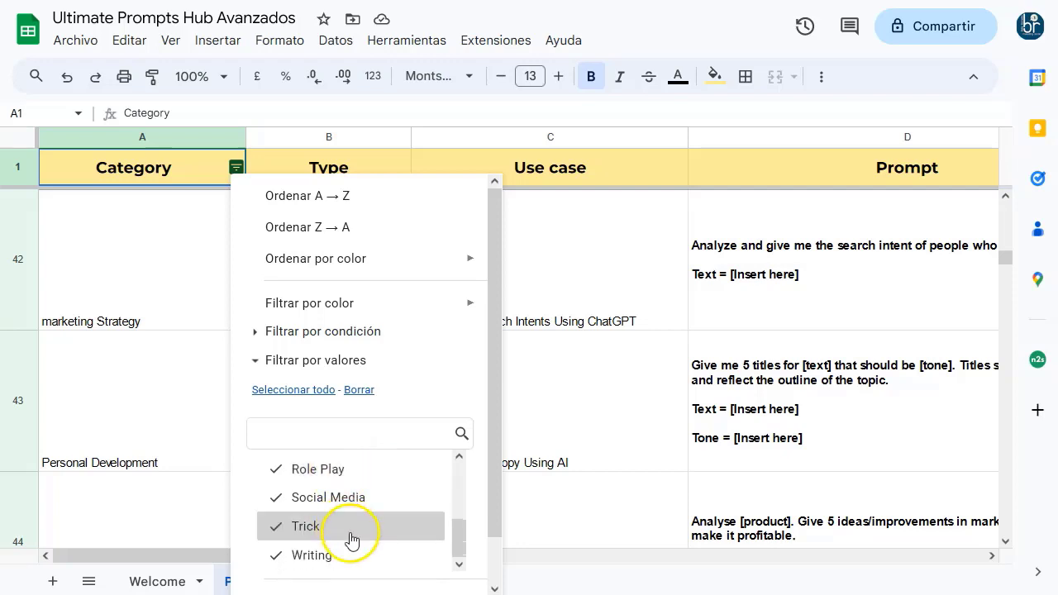
{"action": "scroll", "coordinate": [351, 540], "scroll_direction": "down", "scroll_amount": 1}
{"action": "scroll", "coordinate": [354, 460], "scroll_direction": "up", "scroll_amount": 2}
{"action": "scroll", "coordinate": [354, 460], "scroll_direction": "down", "scroll_amount": 2}
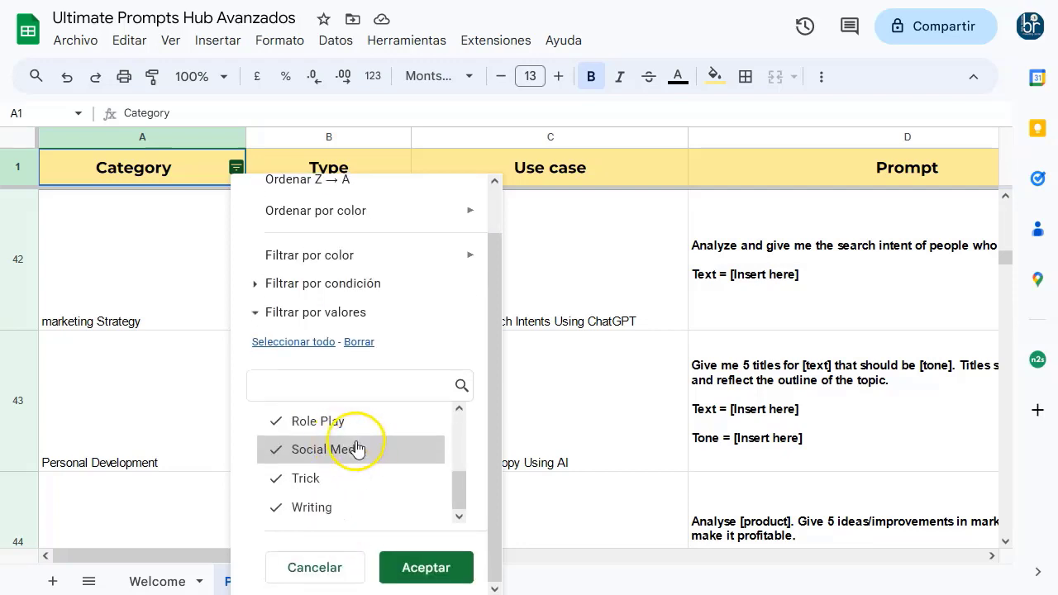
{"action": "left_click", "coordinate": [355, 450]}
{"action": "key", "text": "Return"}
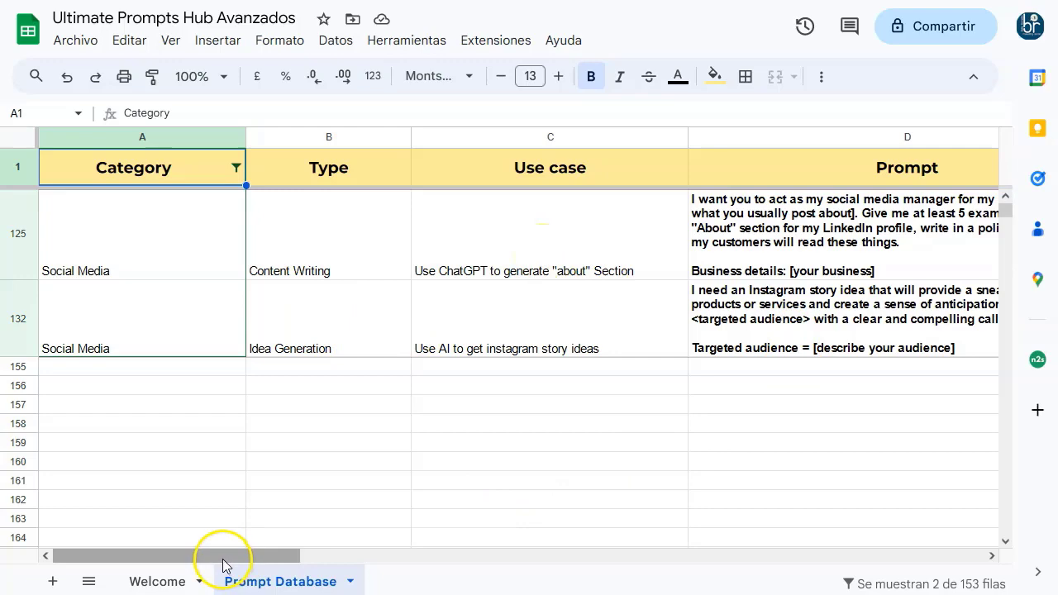
- Copy the full Instagram story idea prompt from cell D132
{"action": "left_click_drag", "start_coordinate": [223, 566], "coordinate": [291, 557]}
{"action": "left_click", "coordinate": [567, 319]}
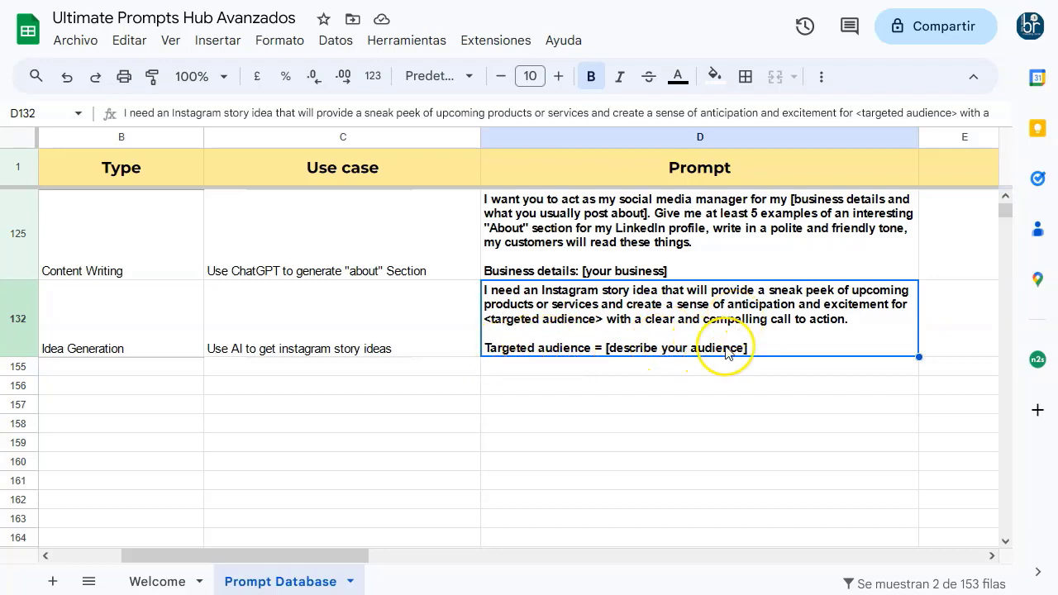
{"action": "triple_click", "coordinate": [473, 112]}
{"action": "key", "text": "ctrl+c"}
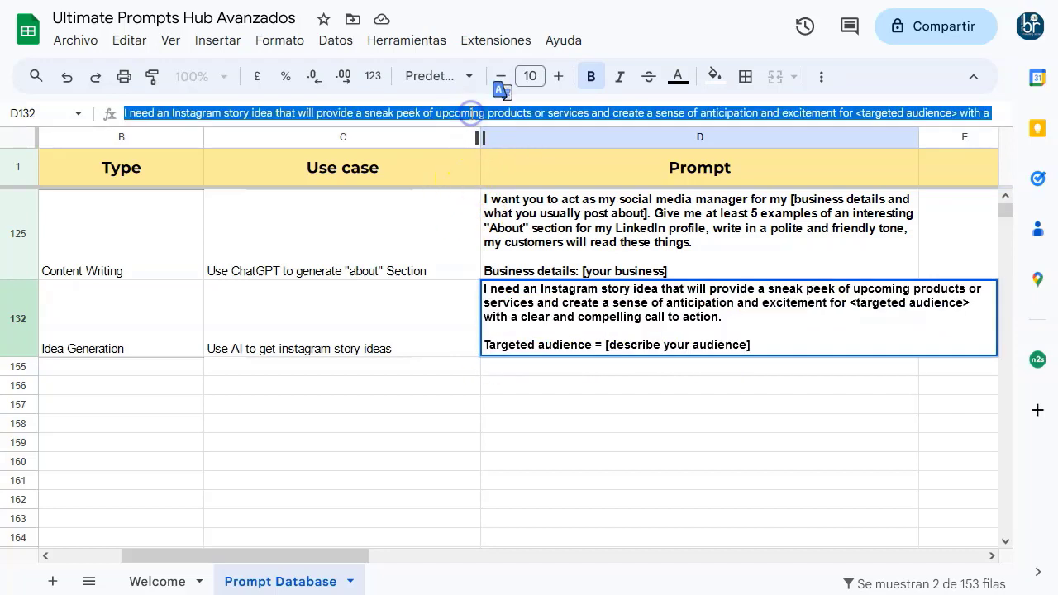
- Switch to ChatGPT and enter the Instagram story prompt, with "Targeted audience = [describe your audience]" after a blank line
{"action": "key", "text": "alt+Tab"}
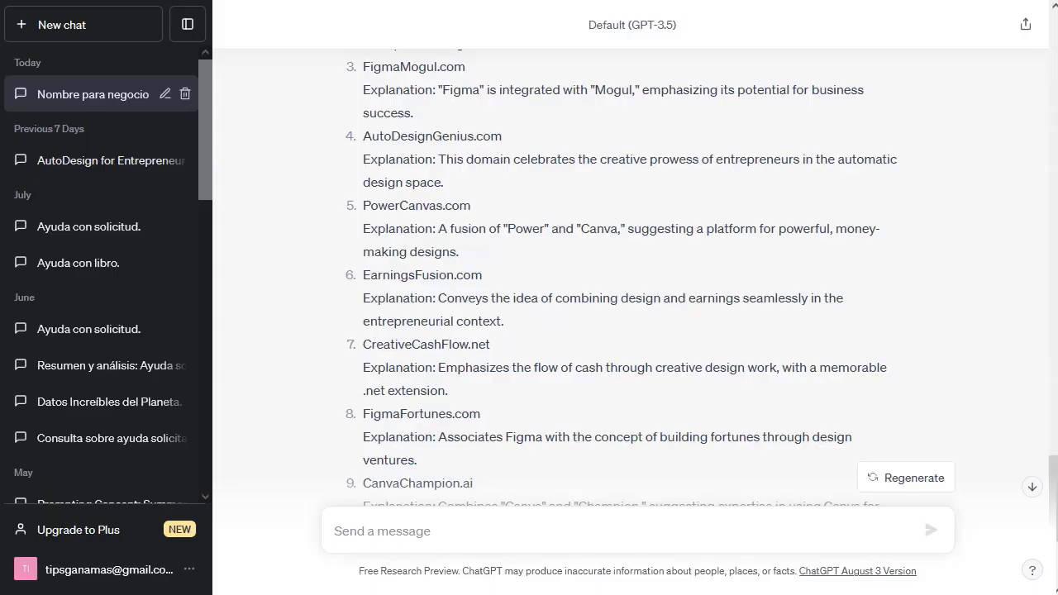
{"action": "left_click", "coordinate": [484, 532]}
{"action": "key", "text": "ctrl+v"}
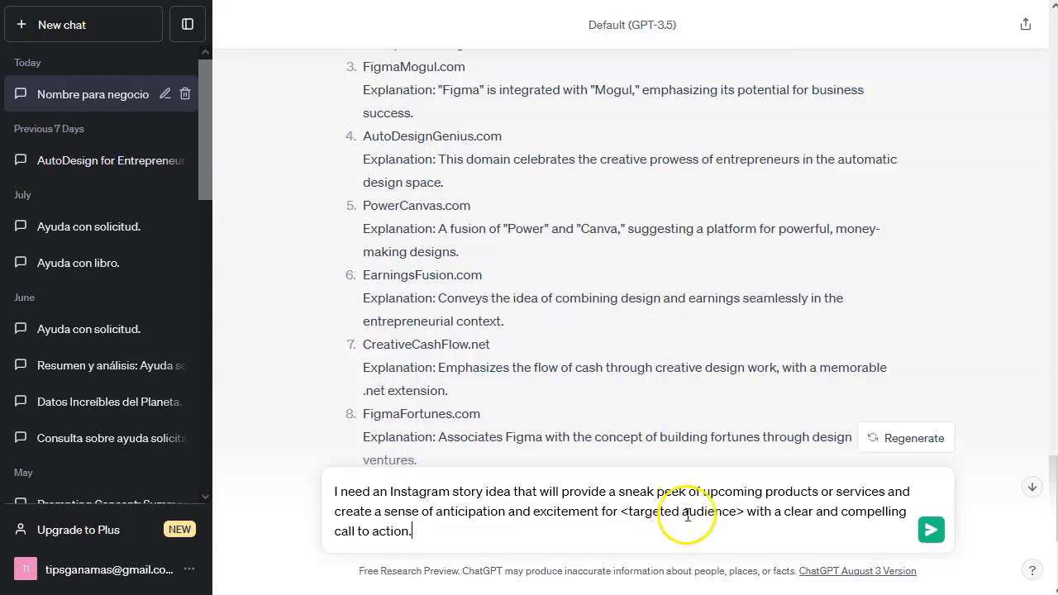
{"action": "key", "text": "shift+Return"}
{"action": "key", "text": "shift+Return"}
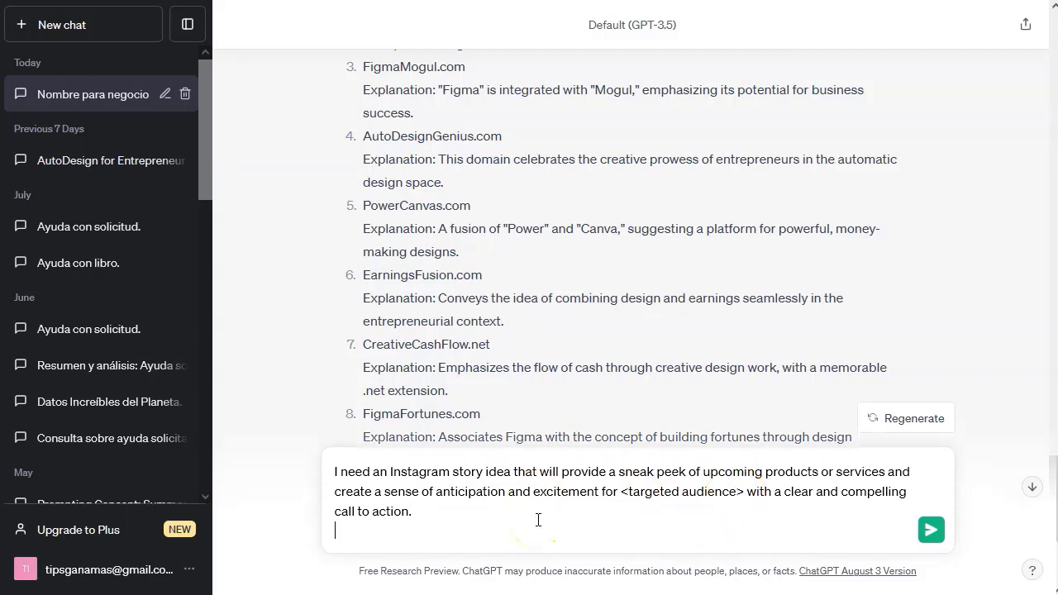
{"action": "type", "text": "Targeted audience = [describe your audience]"}
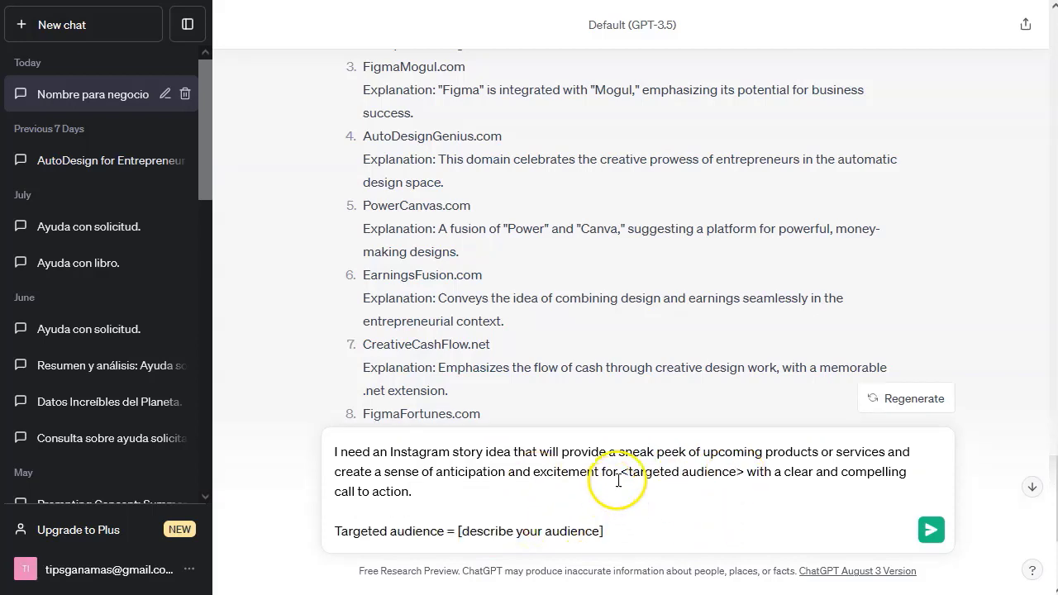
- Replace the audience placeholder with "young female owner business" inside the brackets and send the prompt
{"action": "double_click", "coordinate": [740, 472]}
{"action": "left_click", "coordinate": [598, 529]}
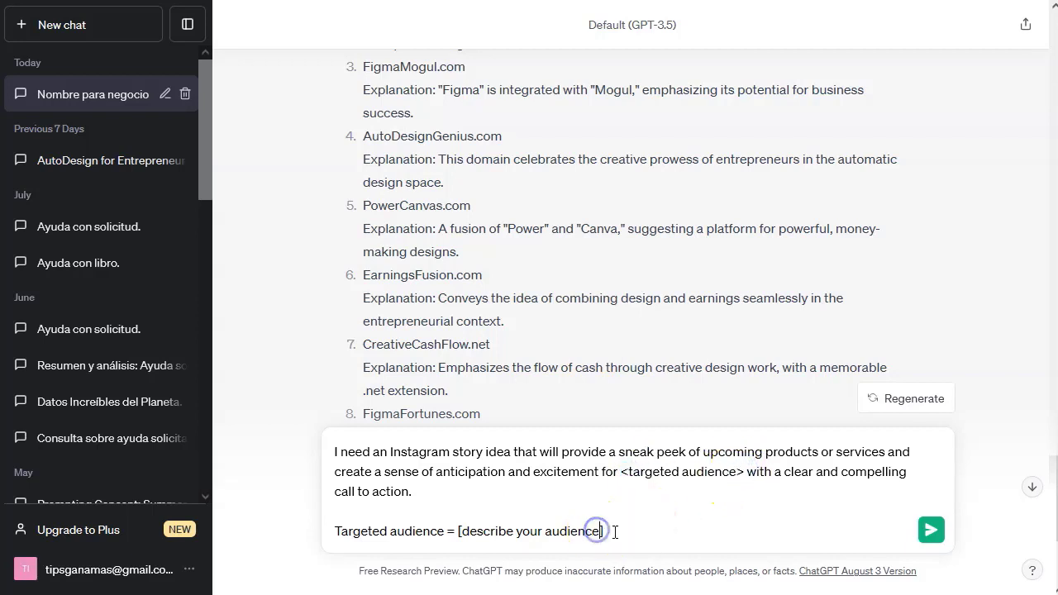
{"action": "left_click_drag", "start_coordinate": [614, 531], "coordinate": [459, 533]}
{"action": "type", "text": "young female owner business"}
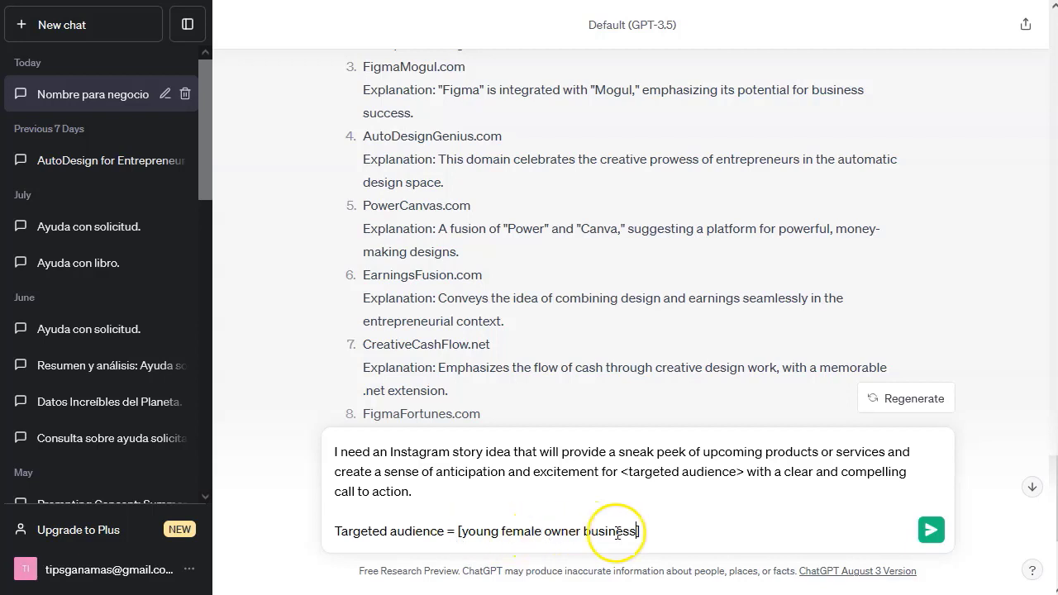
{"action": "left_click", "coordinate": [651, 533]}
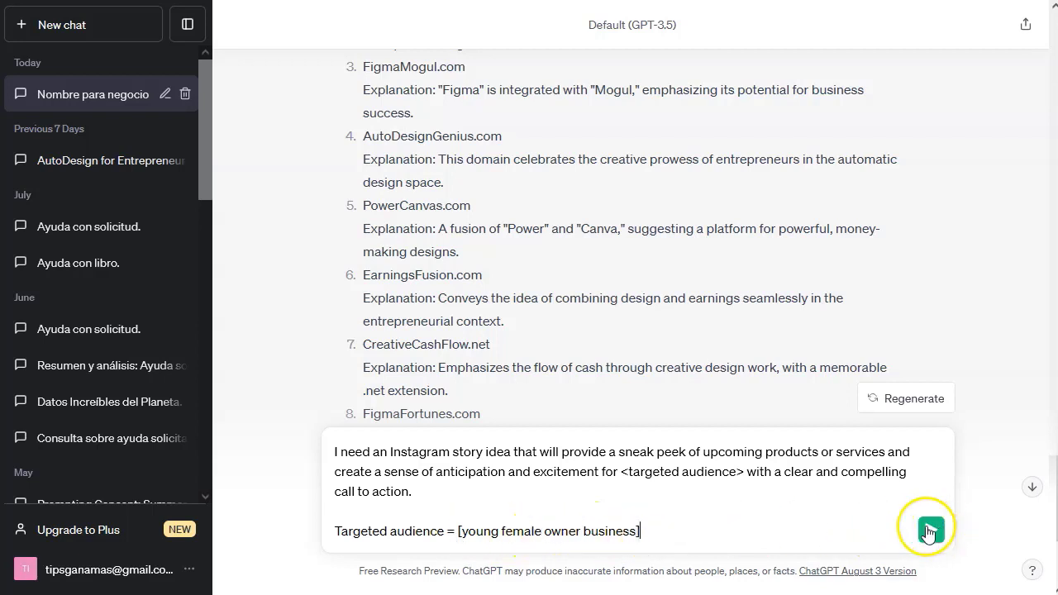
{"action": "key", "text": "Return"}
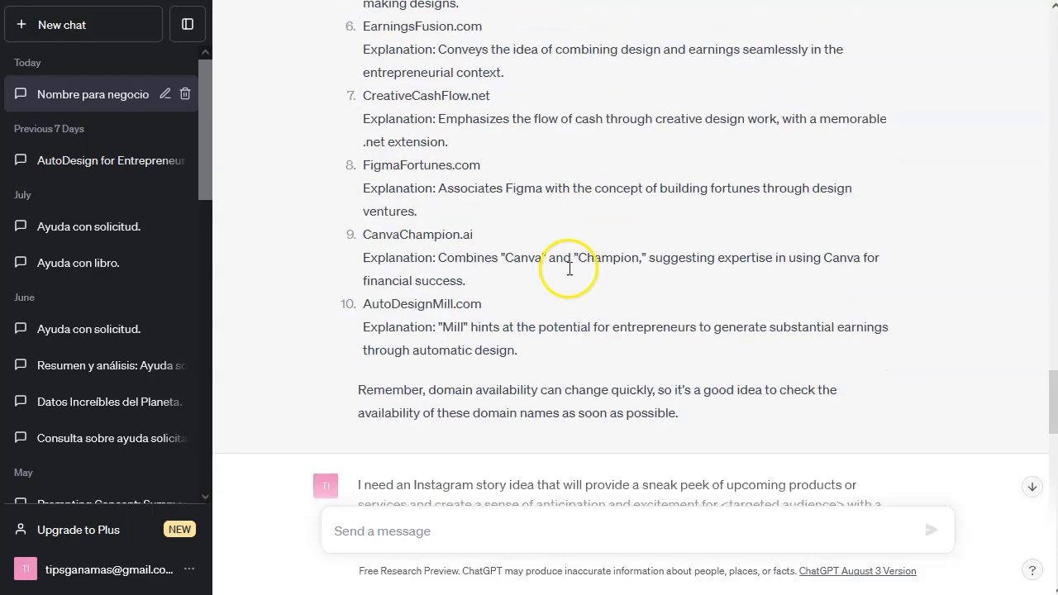
- Read the Instagram story idea's title and first three slides in ChatGPT's answer, translating the Slide 3 text into Spanish
{"action": "scroll", "coordinate": [500, 281], "scroll_direction": "down", "scroll_amount": 5}
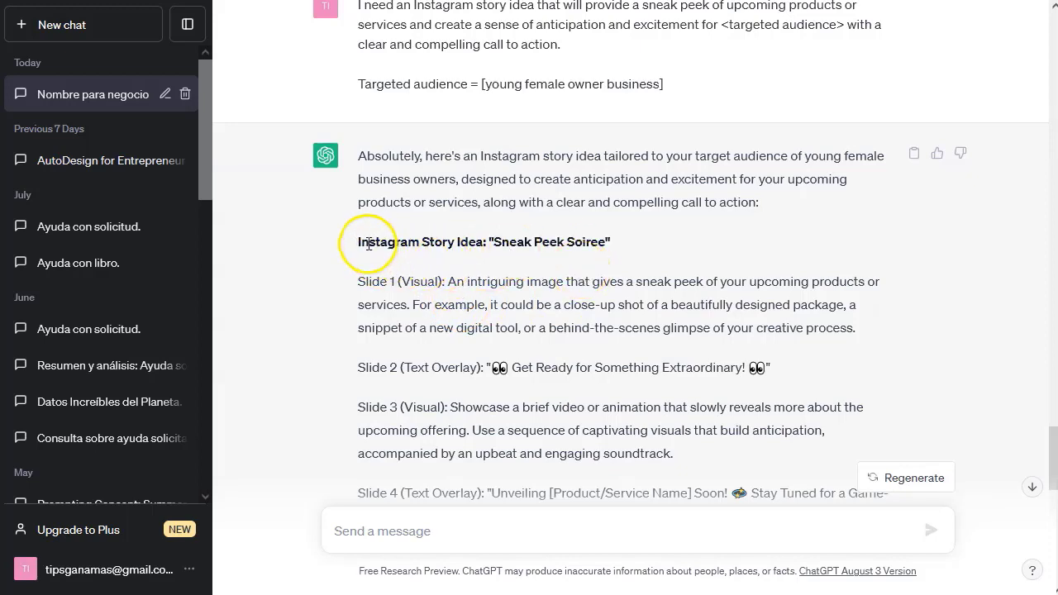
{"action": "left_click_drag", "start_coordinate": [493, 241], "coordinate": [600, 241]}
{"action": "left_click", "coordinate": [480, 298]}
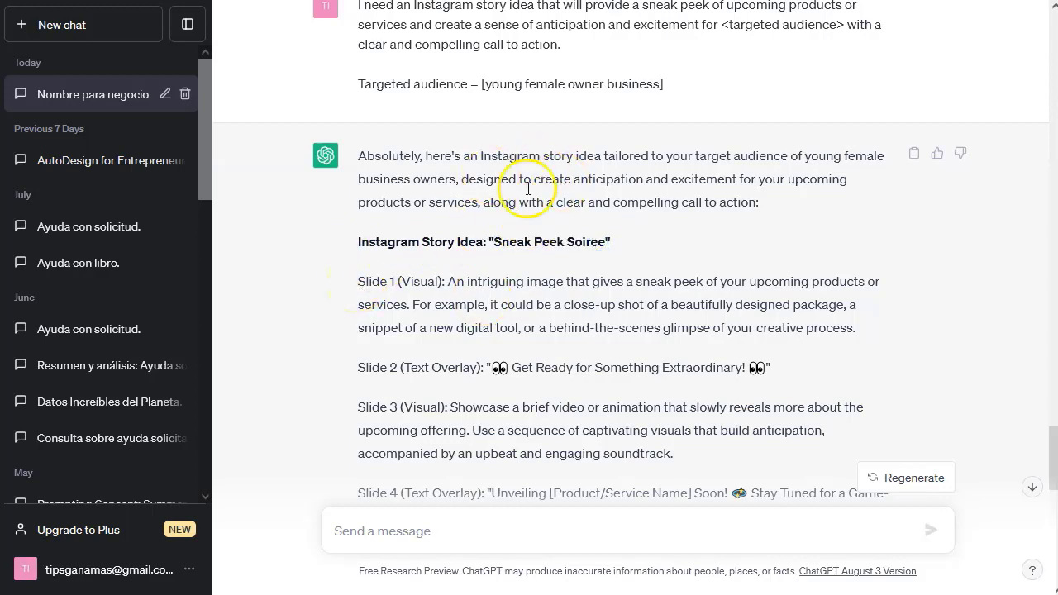
{"action": "left_click", "coordinate": [364, 283]}
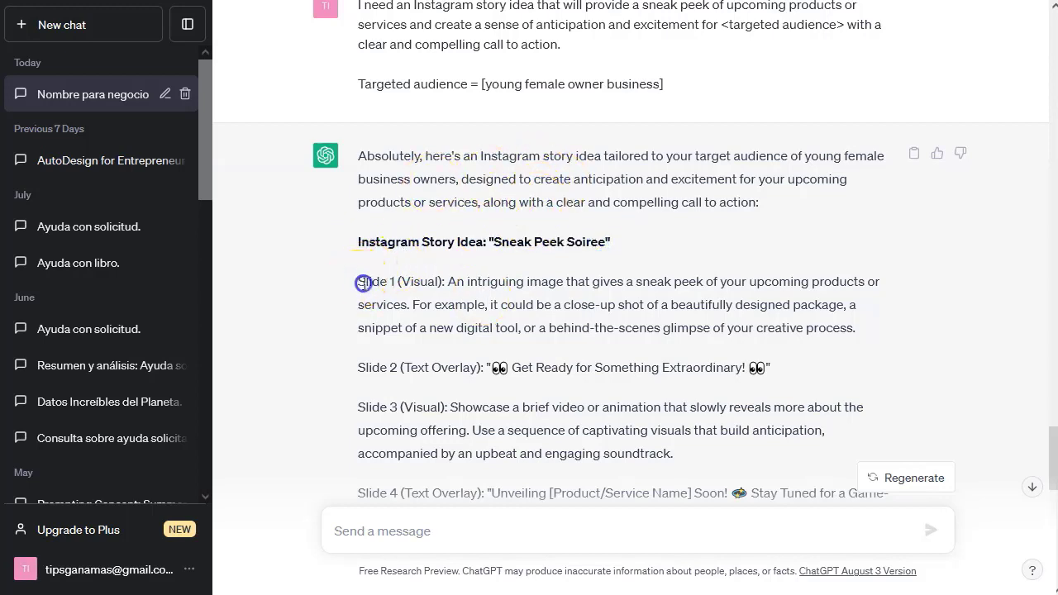
{"action": "left_click", "coordinate": [387, 282]}
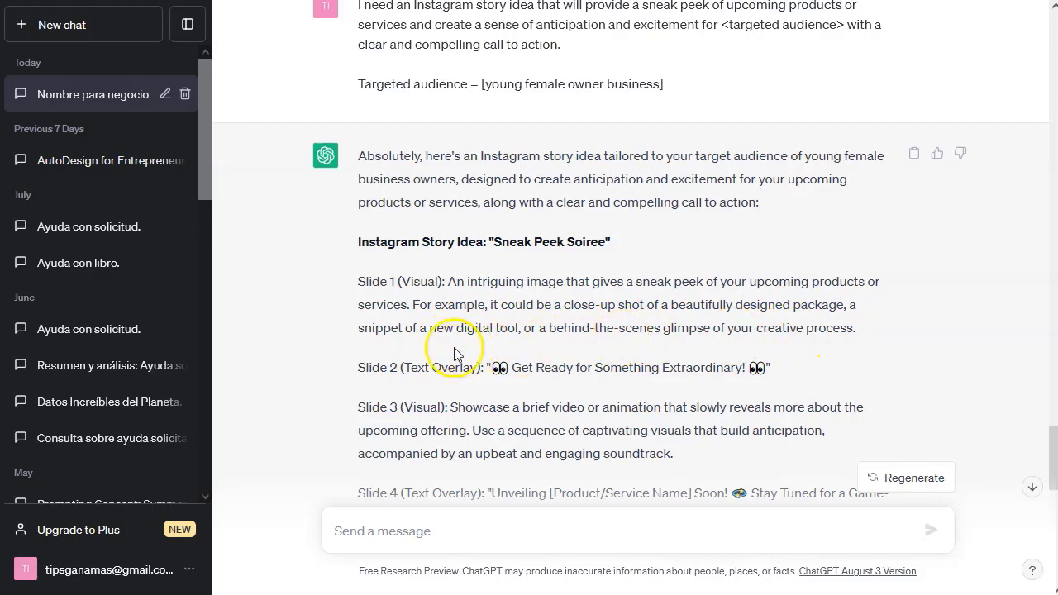
{"action": "scroll", "coordinate": [371, 372], "scroll_direction": "down", "scroll_amount": 1}
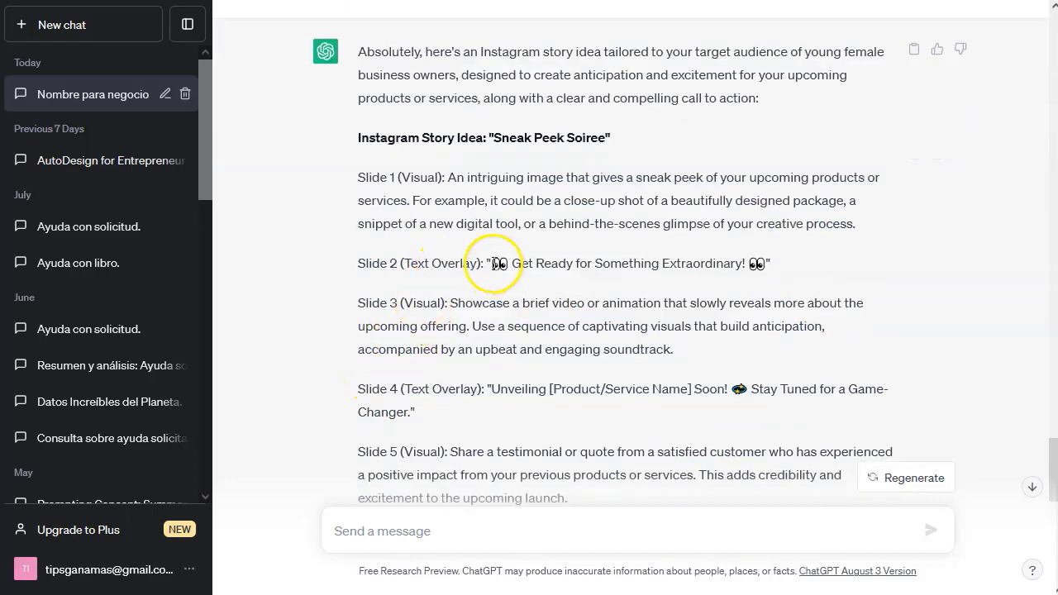
{"action": "left_click_drag", "start_coordinate": [492, 265], "coordinate": [768, 264]}
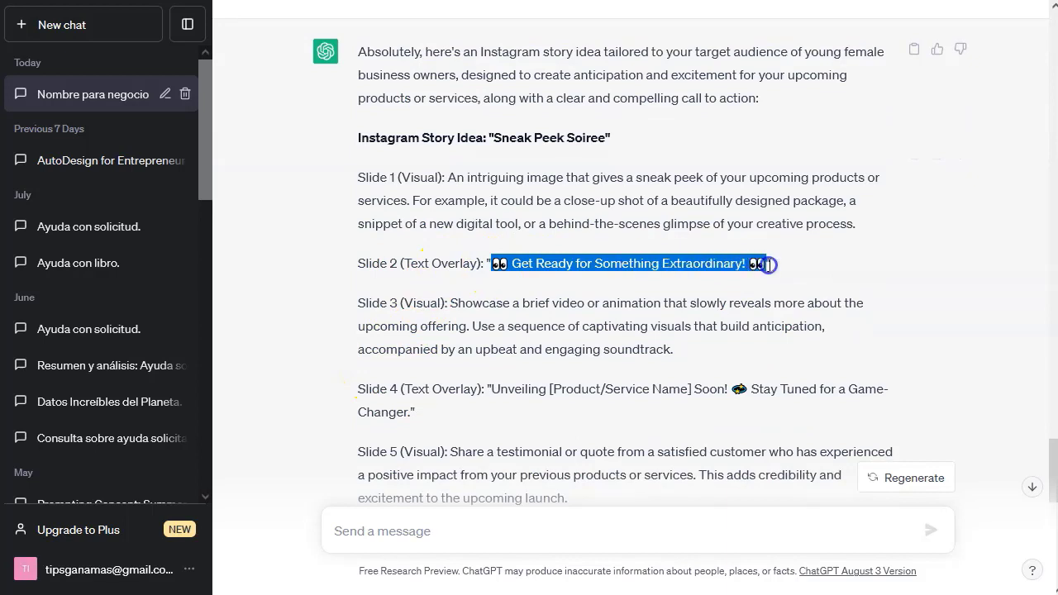
{"action": "left_click", "coordinate": [640, 289]}
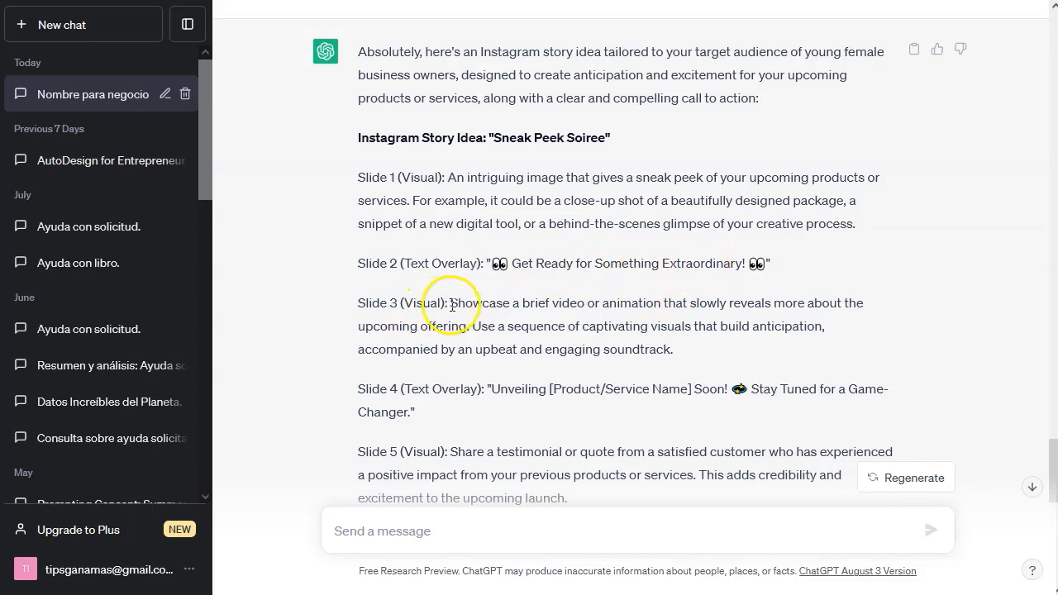
{"action": "left_click_drag", "start_coordinate": [451, 306], "coordinate": [673, 349]}
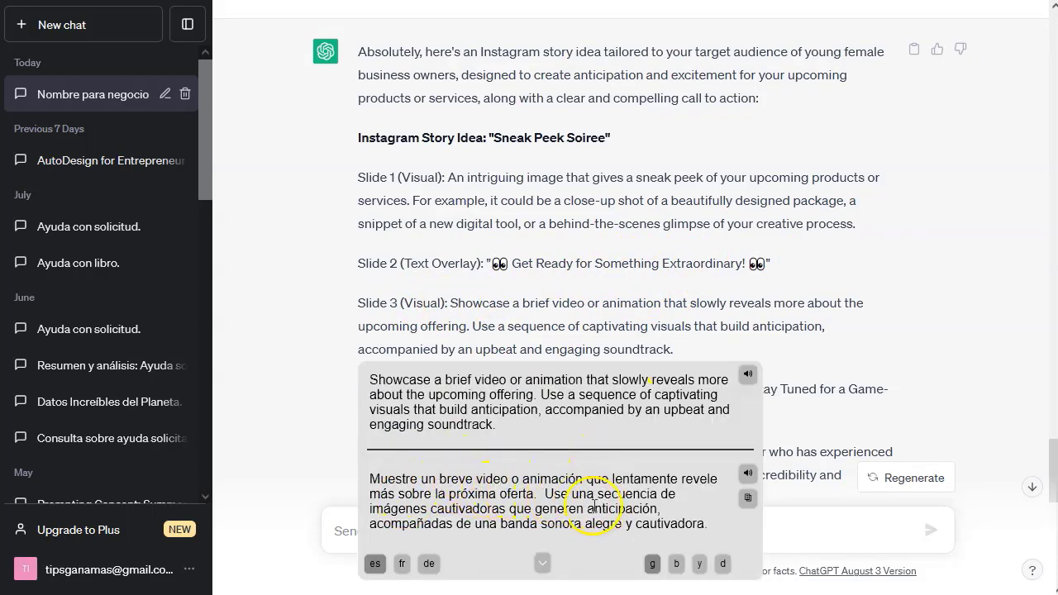